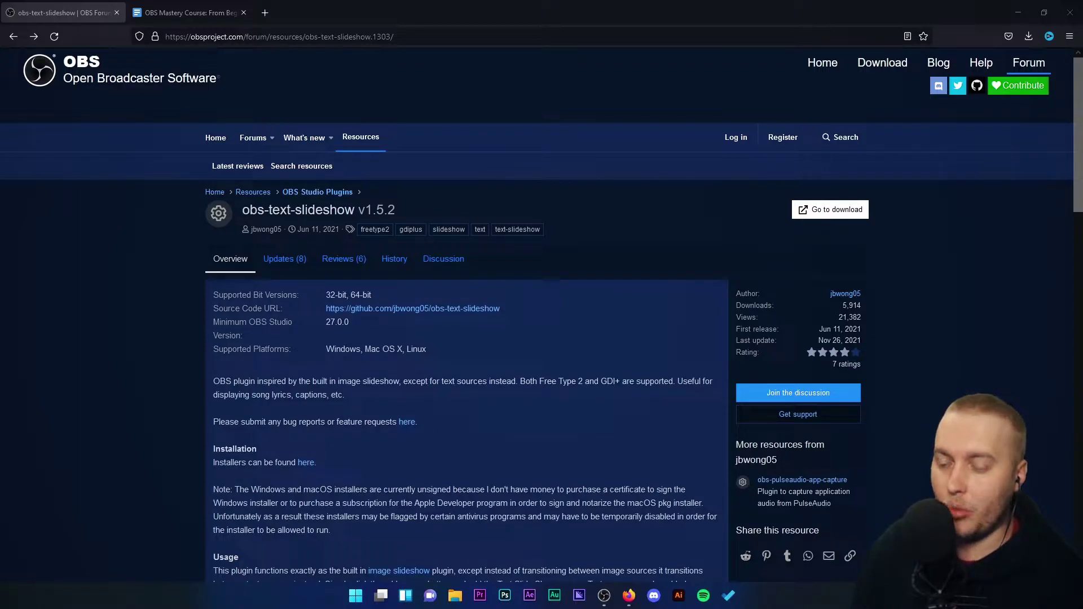
# Bring OBS Studio full screen and add a new Image Slide Show source
pyautogui.click(605, 598)
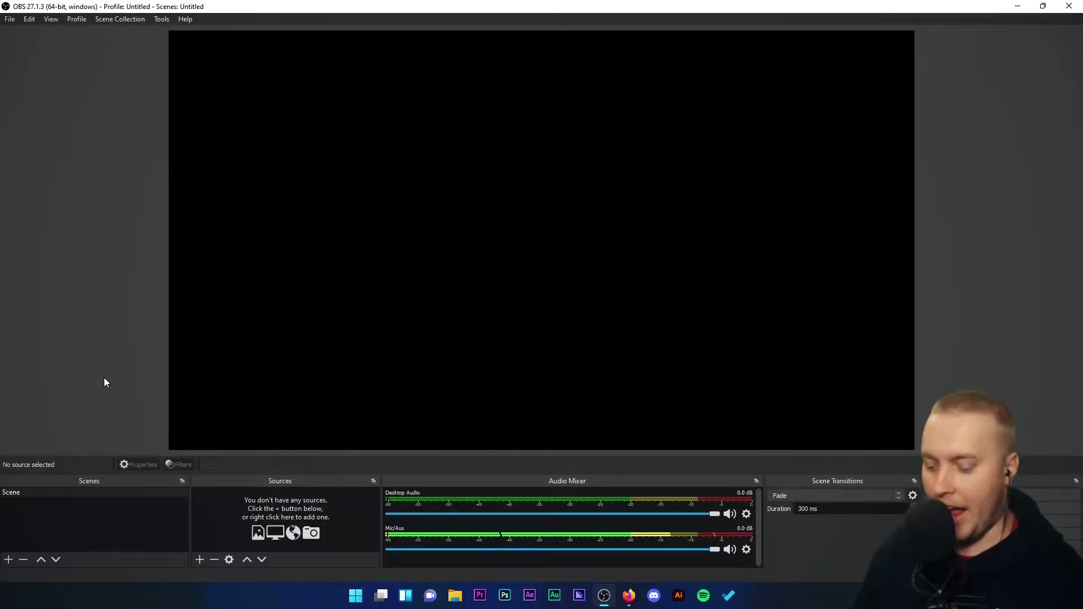
pyautogui.press('F11')
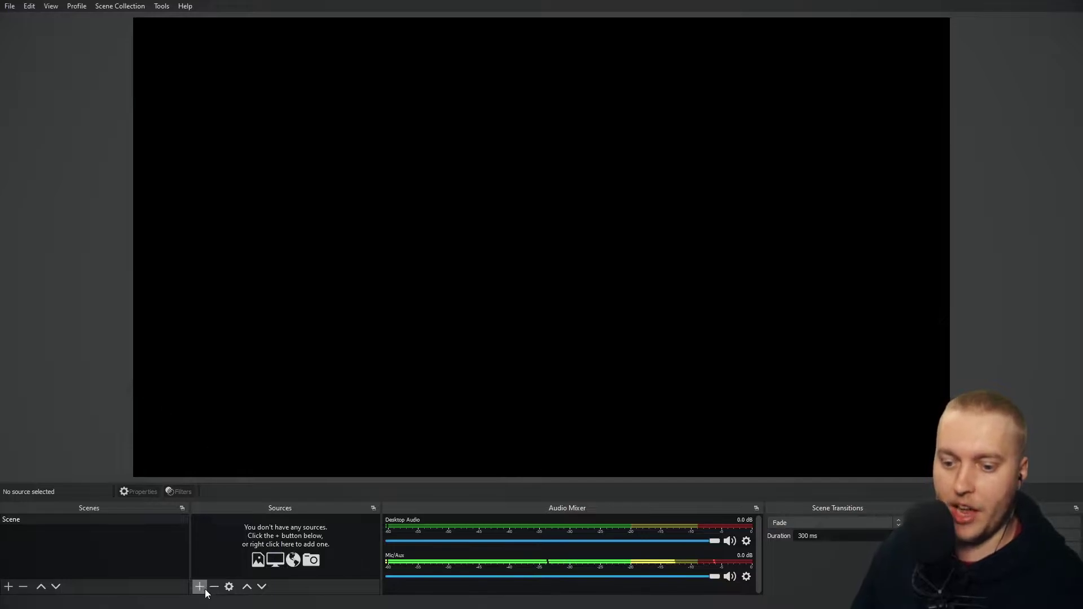
pyautogui.click(198, 586)
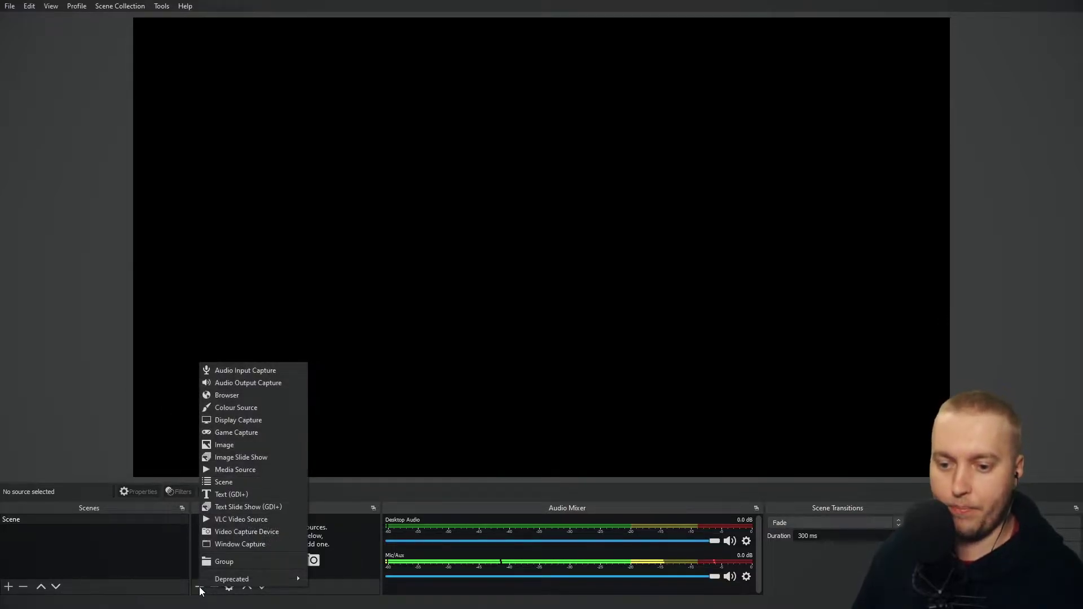
pyautogui.click(244, 457)
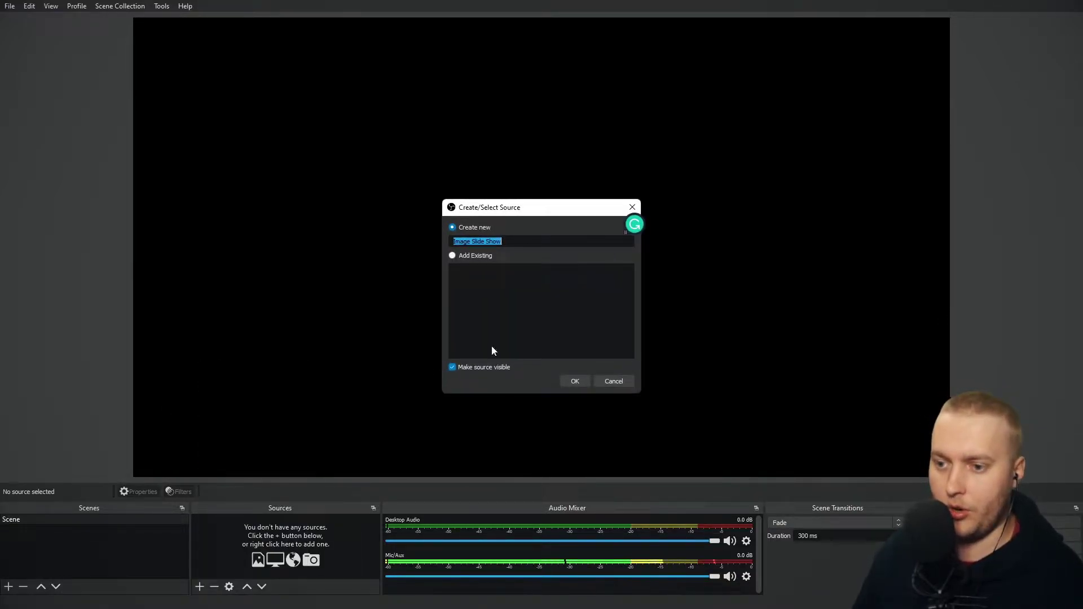
pyautogui.click(578, 378)
# In its enlarged properties, set Time Between Slides to 3 and Slide Mode to Manual
pyautogui.moveTo(481, 134); pyautogui.dragTo(433, 76)
pyautogui.moveTo(692, 415); pyautogui.dragTo(919, 544)
pyautogui.moveTo(514, 82); pyautogui.dragTo(259, 17)
pyautogui.scroll(-1, 294, 344)
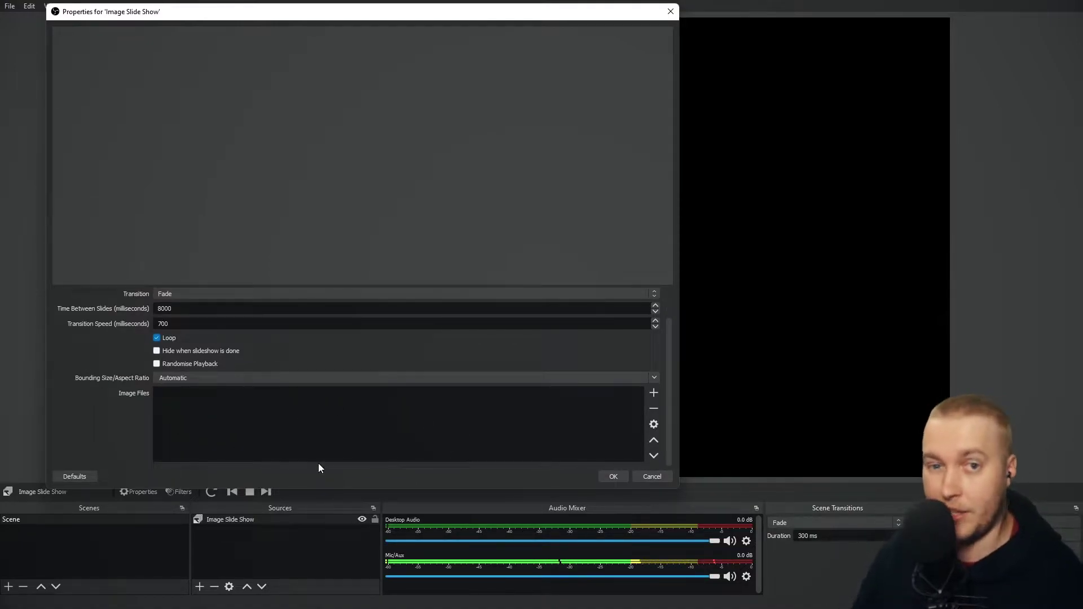
pyautogui.scroll(1, 167, 396)
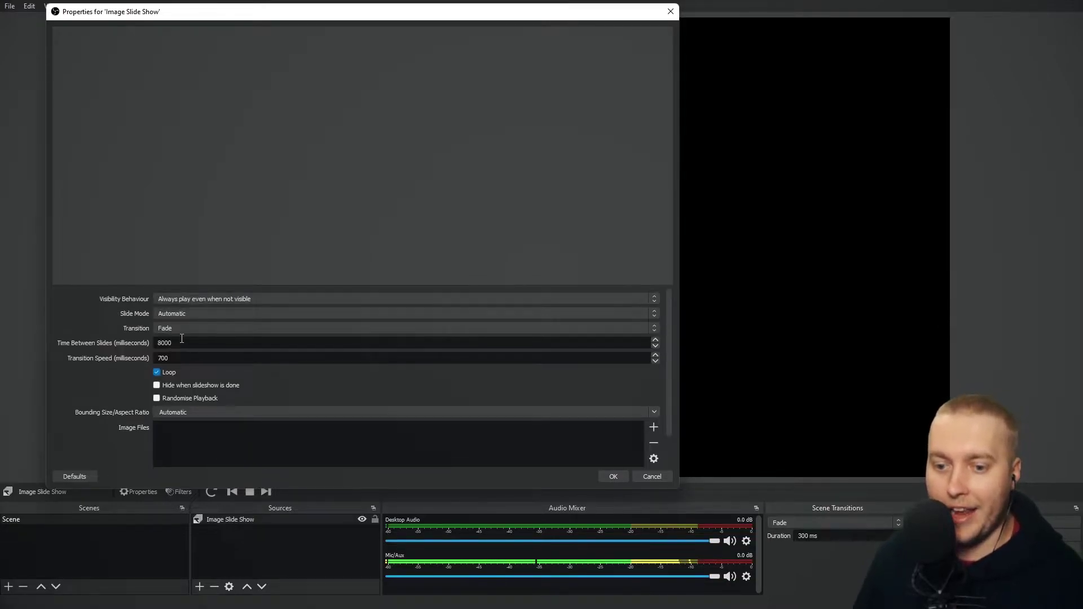
pyautogui.moveTo(182, 339); pyautogui.dragTo(94, 334)
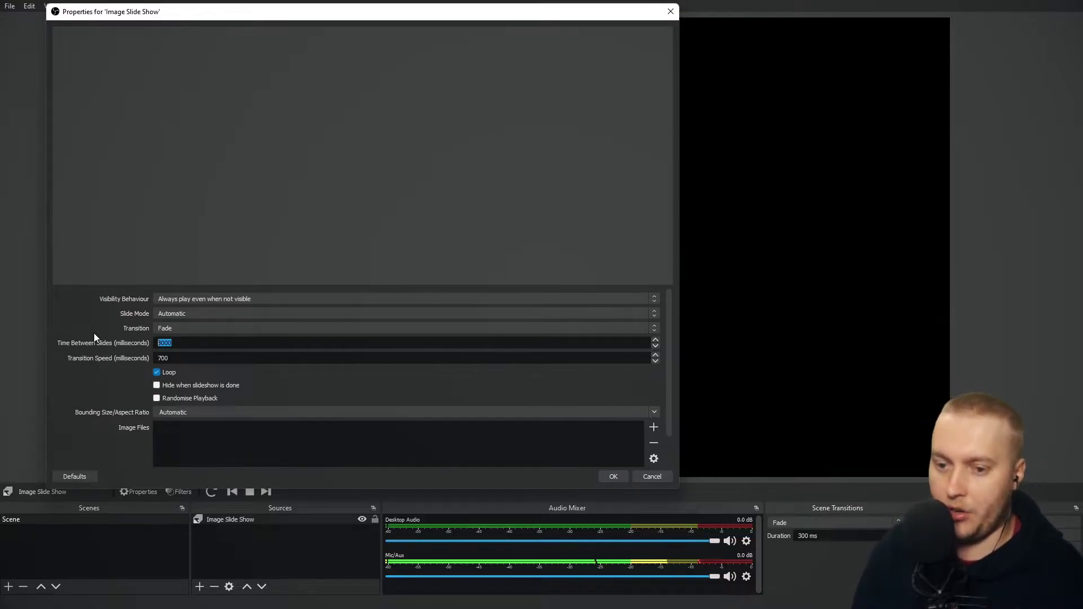
pyautogui.write('3')
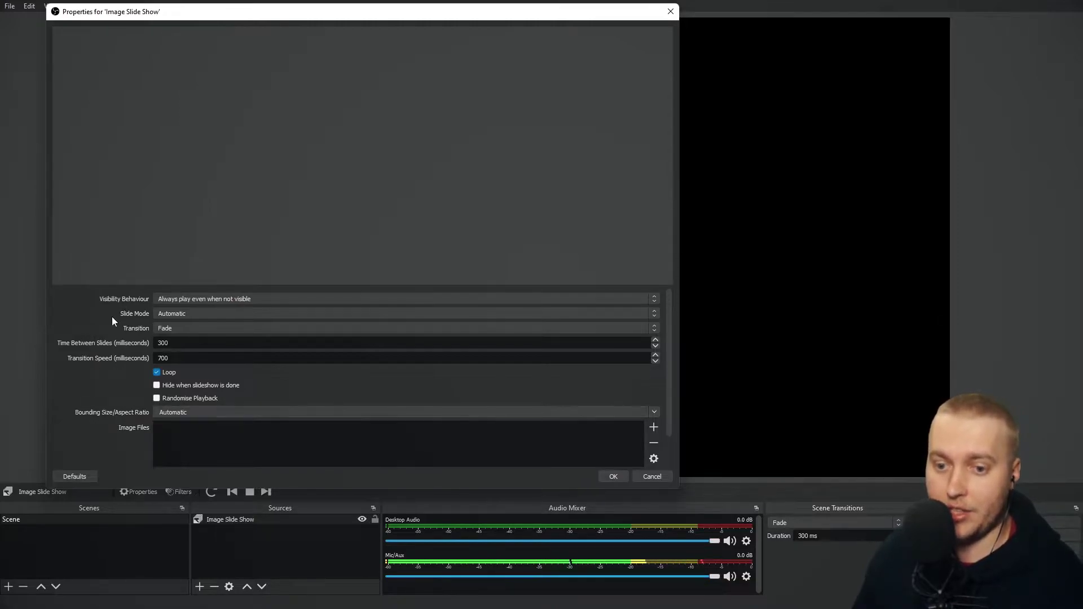
pyautogui.click(167, 315)
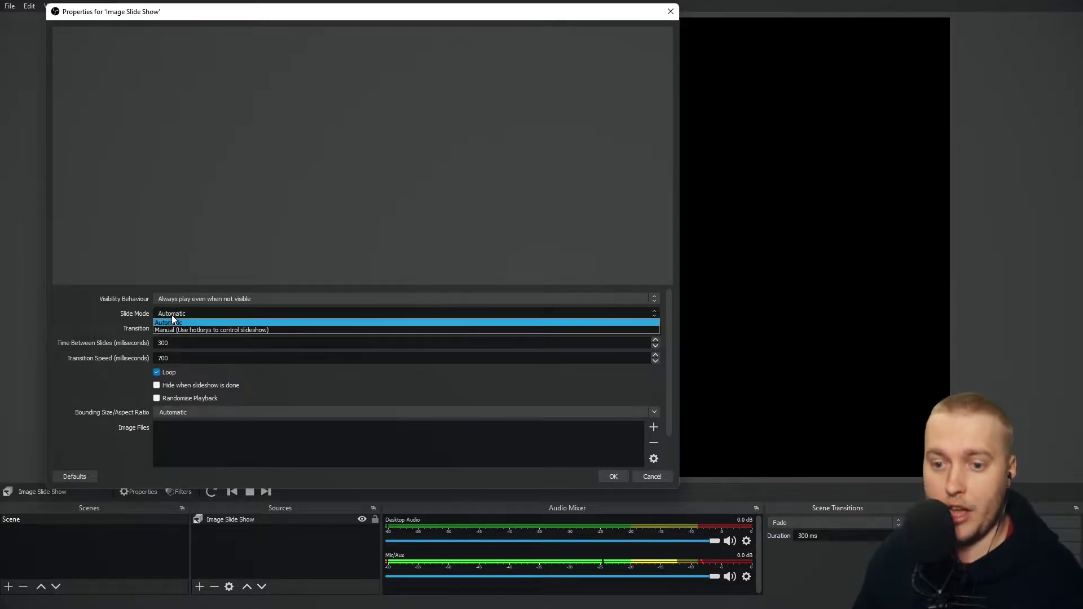
pyautogui.click(184, 330)
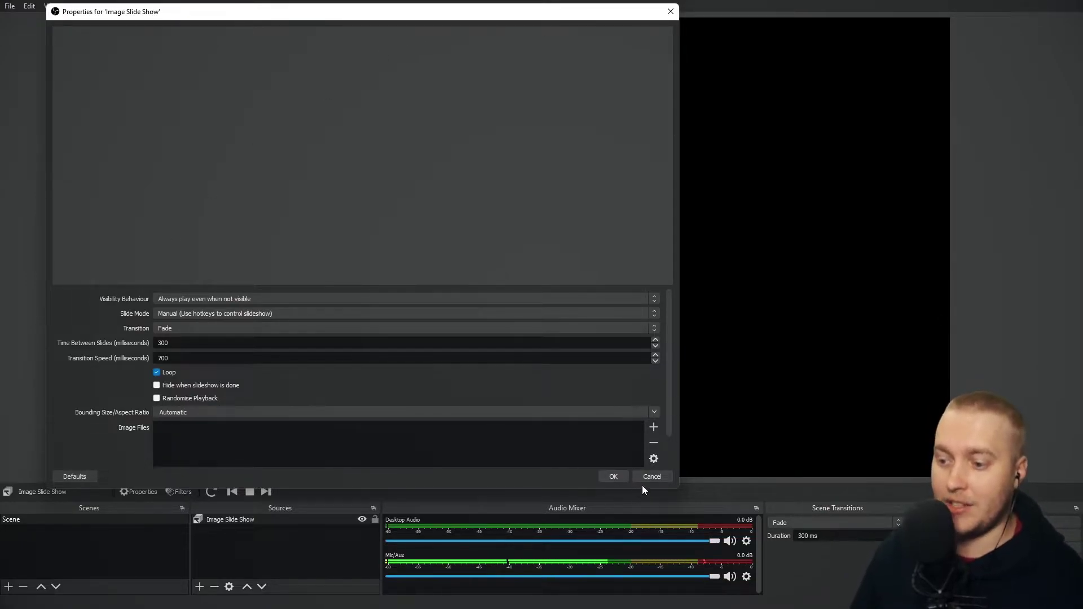
# Close the properties and remove the Image Slide Show source from the scene
pyautogui.click(613, 477)
pyautogui.click(228, 523)
pyautogui.click(214, 587)
pyautogui.click(583, 315)
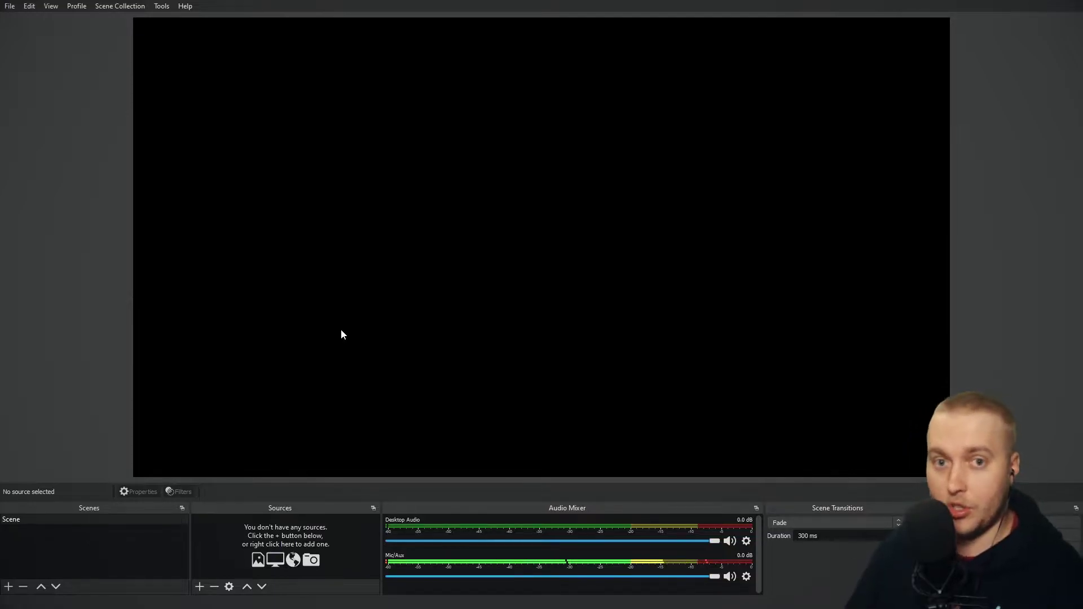
pyautogui.press('super')
pyautogui.click(629, 595)
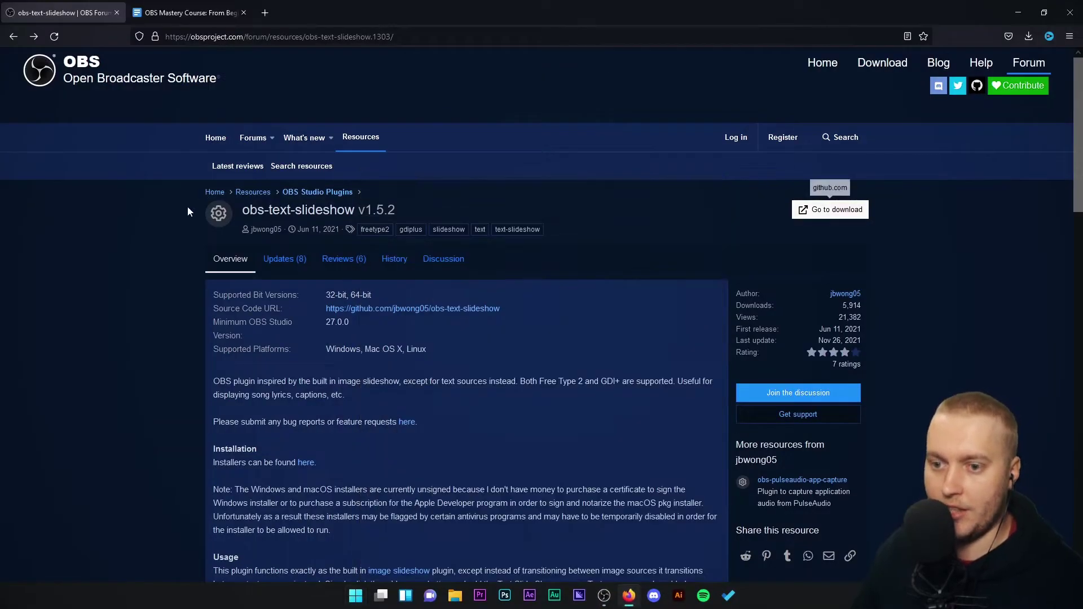
pyautogui.moveTo(245, 213); pyautogui.dragTo(364, 209)
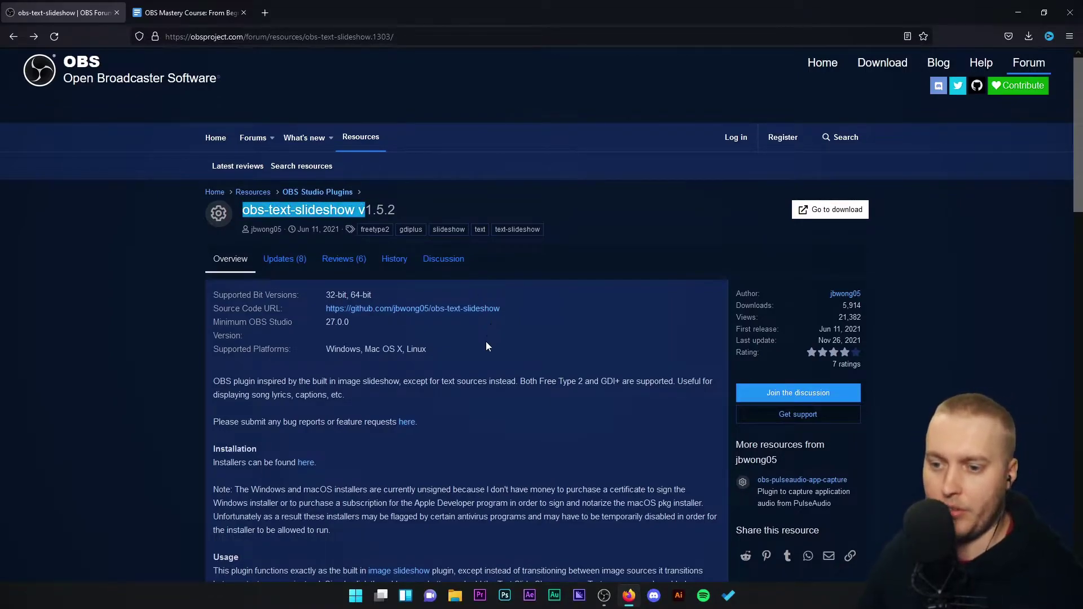
pyautogui.scroll(-2, 367, 443)
pyautogui.scroll(2, 395, 440)
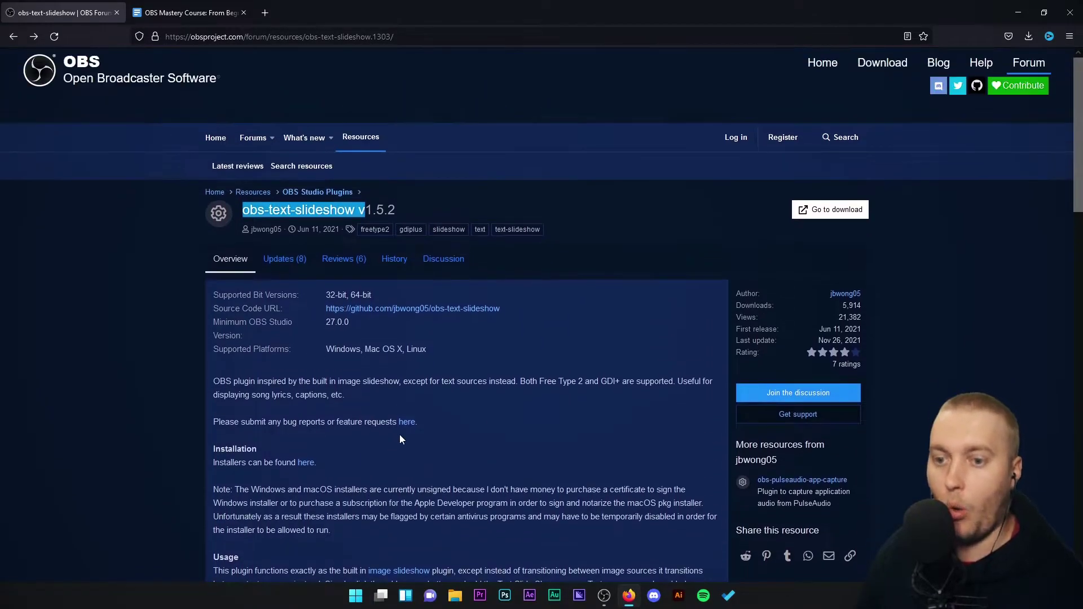
pyautogui.click(604, 596)
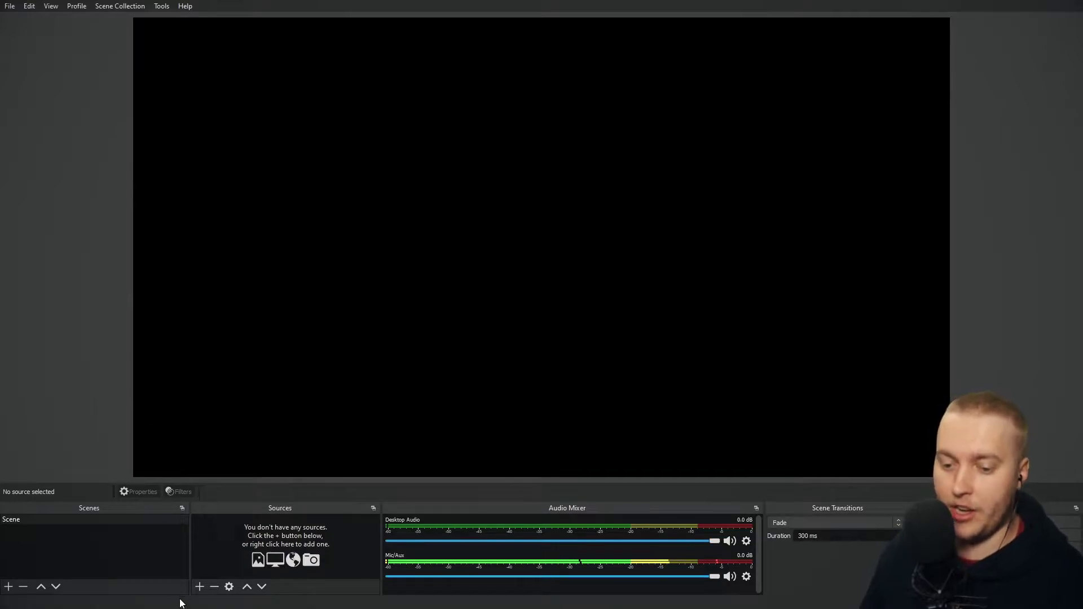
# Create a Text Slide Show (GDI+) source named Counter, leaving its properties window open
pyautogui.click(199, 586)
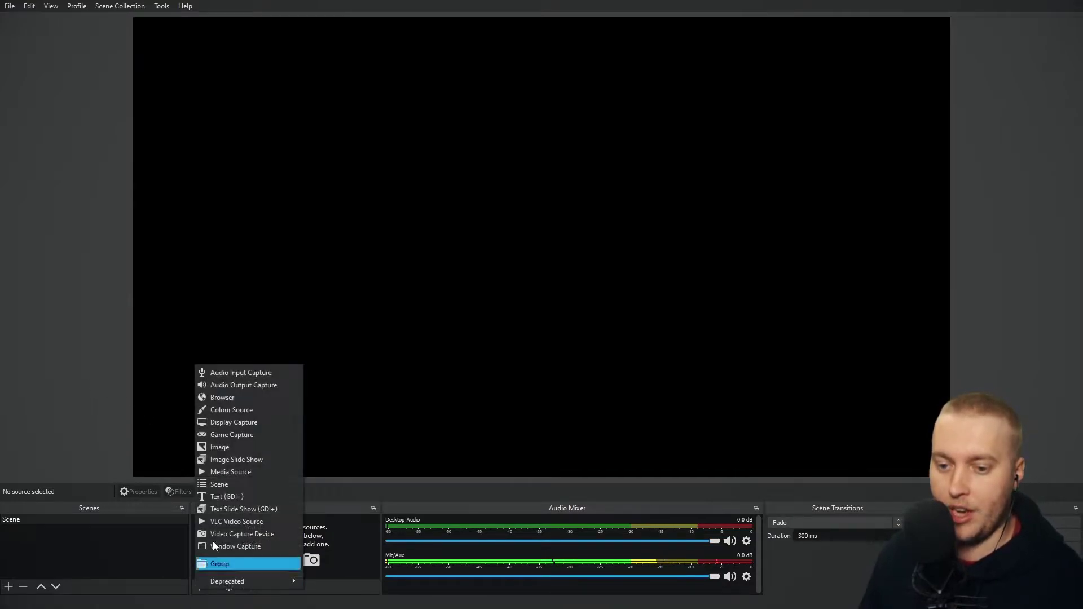
pyautogui.click(269, 509)
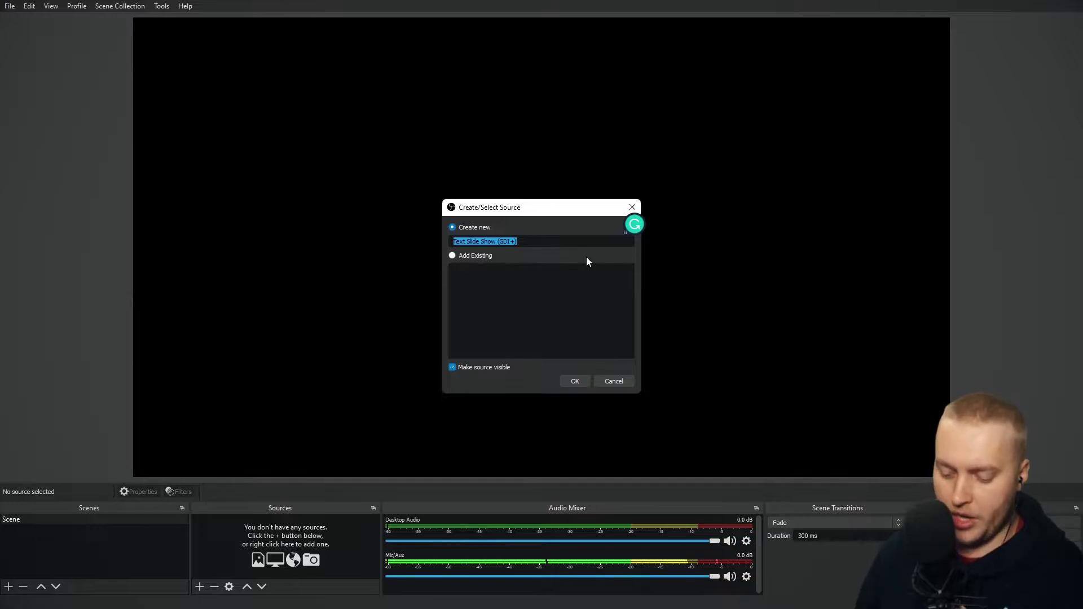
pyautogui.write('Counter')
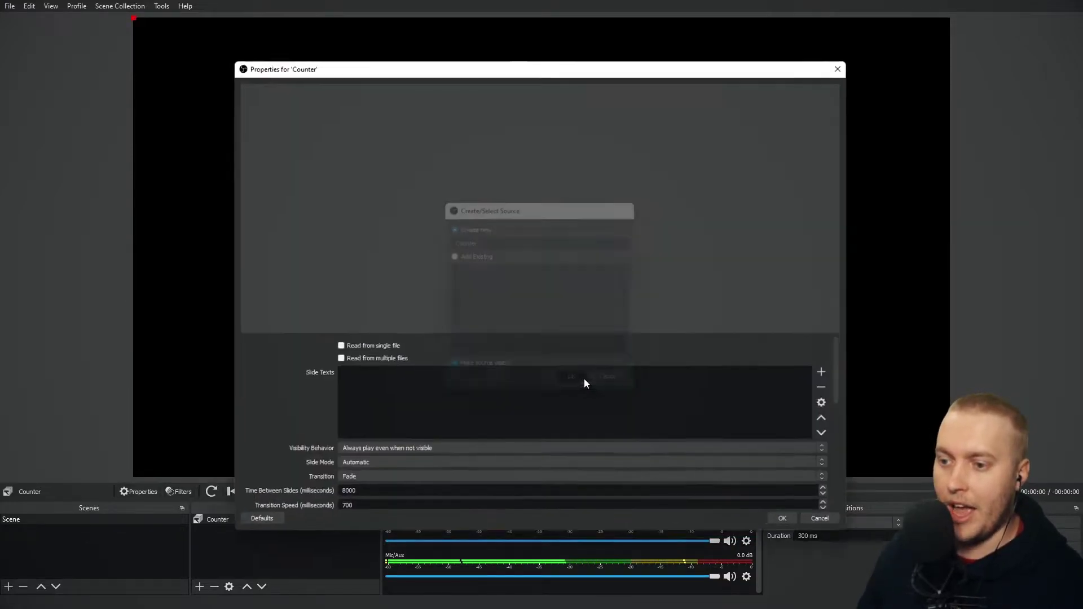
pyautogui.click(575, 381)
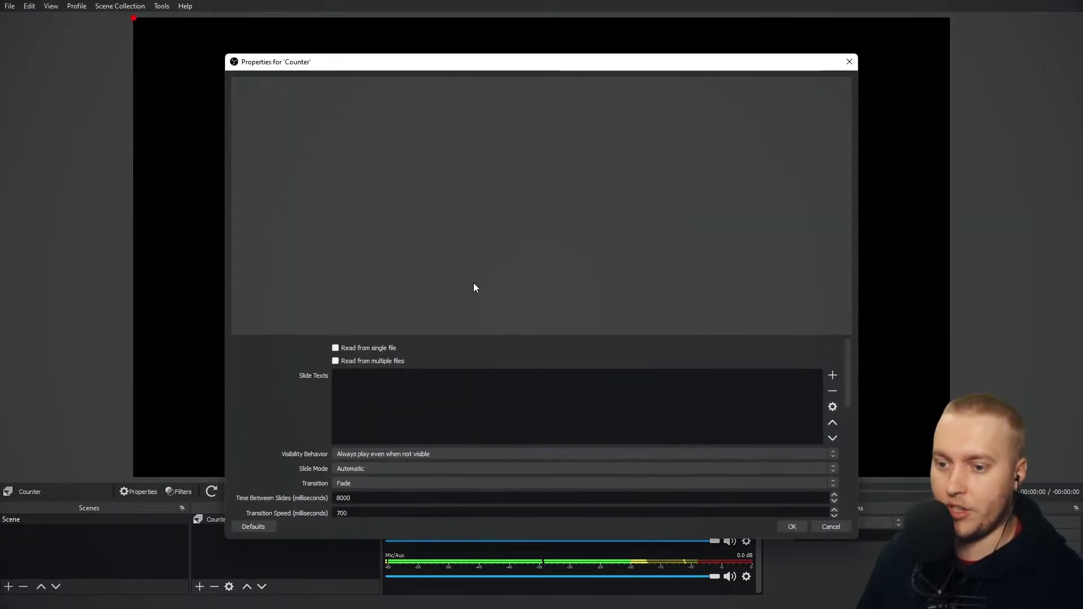
pyautogui.moveTo(445, 66); pyautogui.dragTo(415, 33)
pyautogui.scroll(-3, 256, 360)
pyautogui.scroll(3, 299, 357)
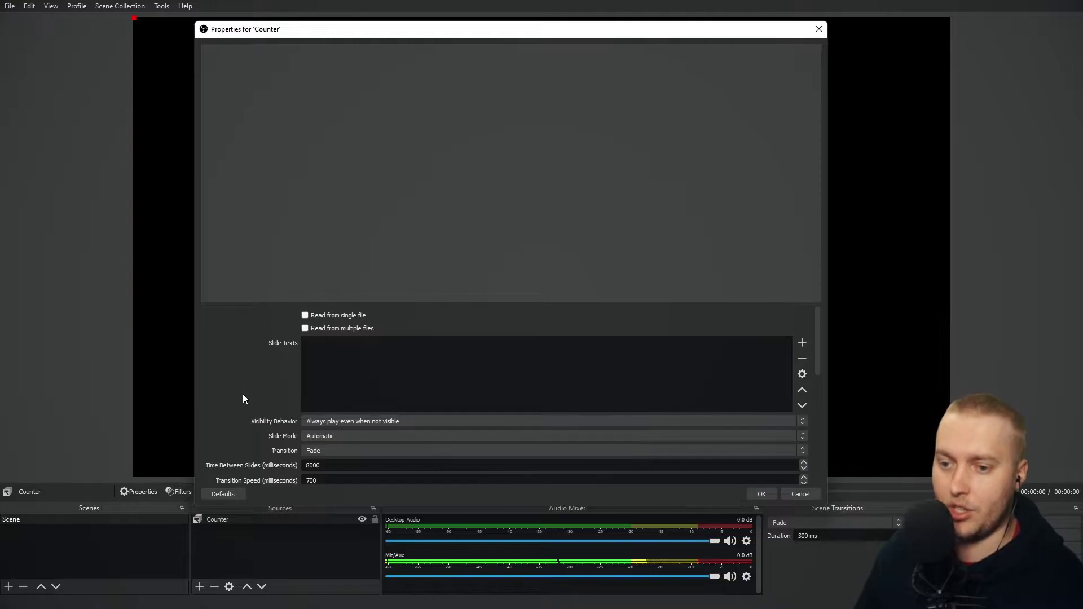
pyautogui.scroll(-2, 317, 359)
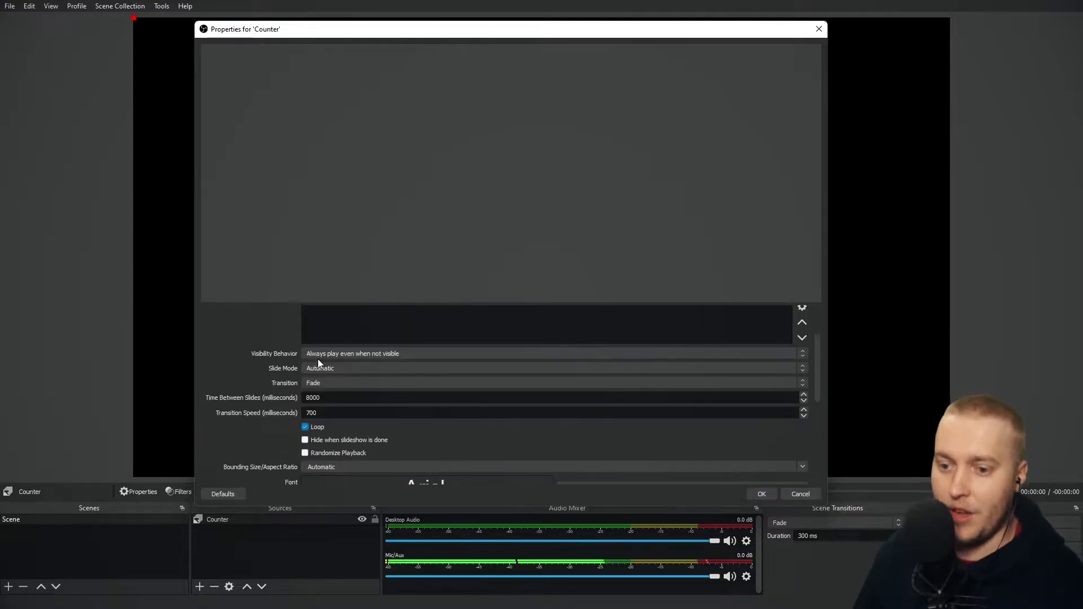
pyautogui.scroll(2, 304, 375)
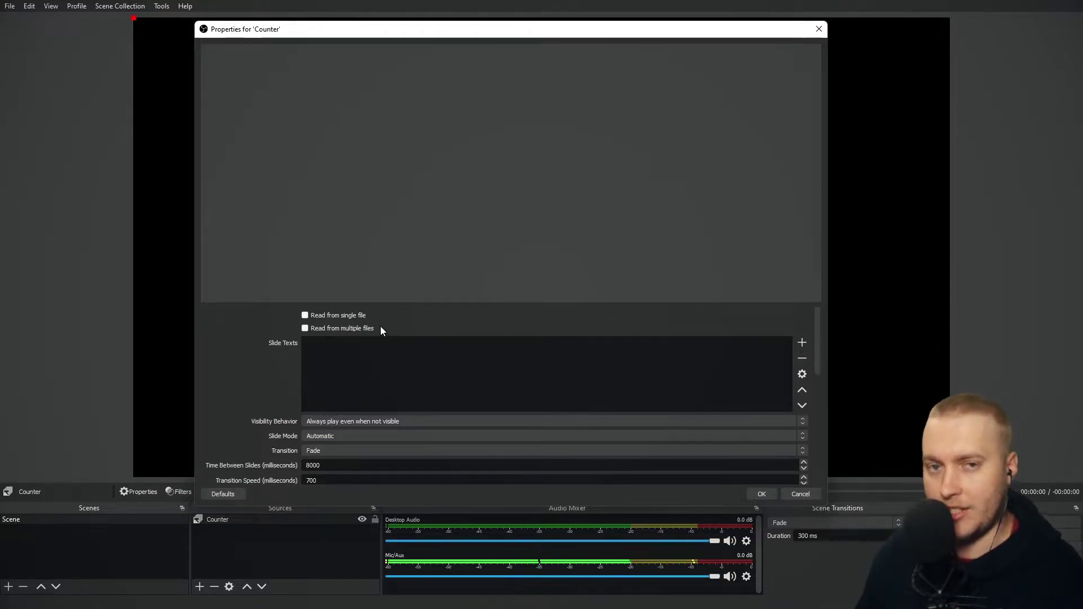
# Add the first slide texts 0, 1 and 2 to Counter
pyautogui.click(802, 343)
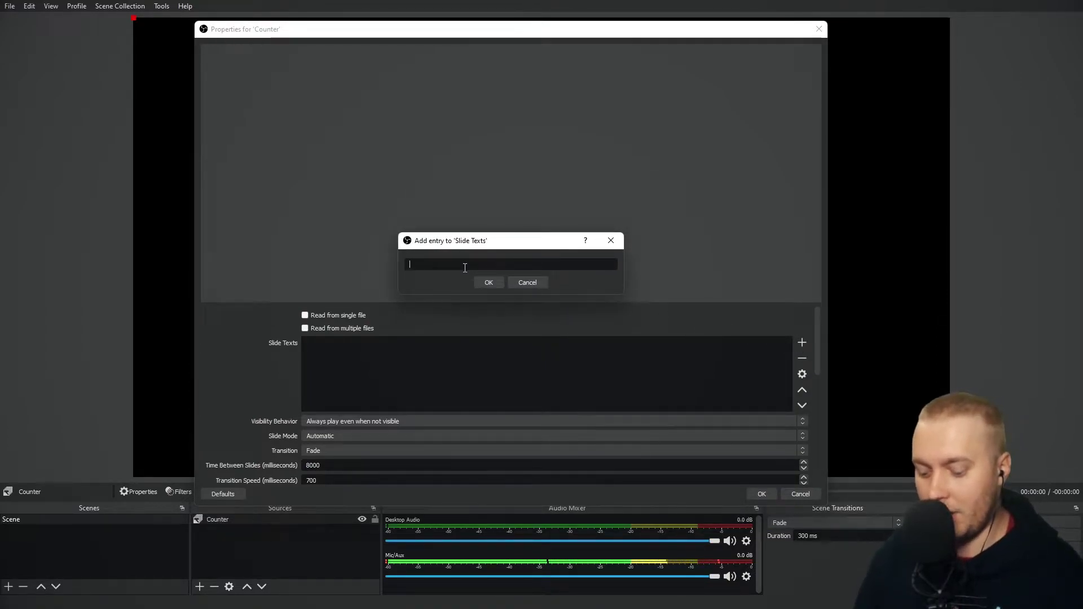
pyautogui.write('0')
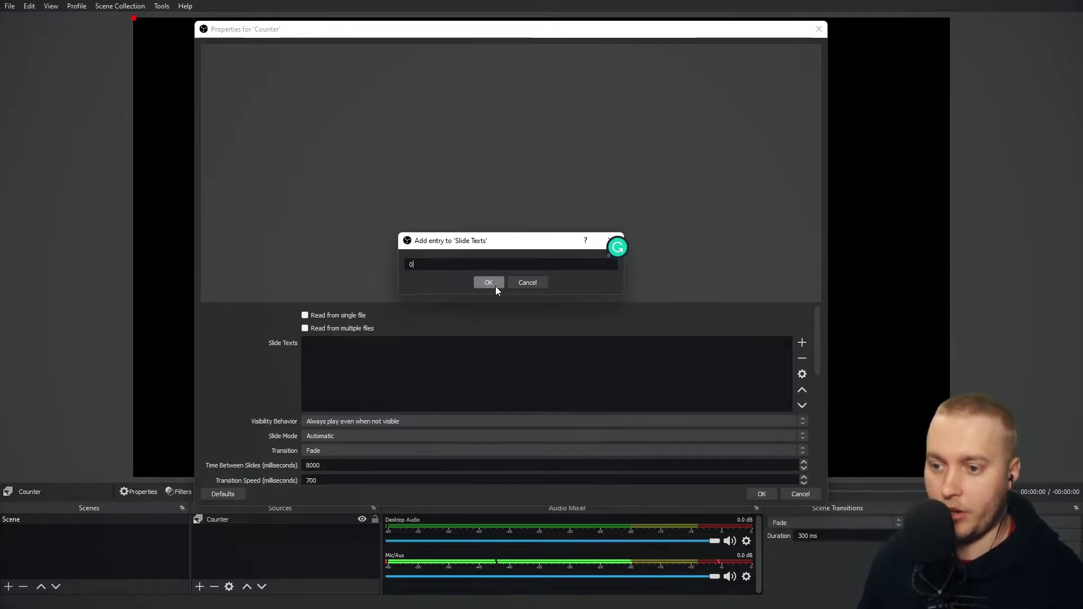
pyautogui.click(488, 283)
pyautogui.click(310, 340)
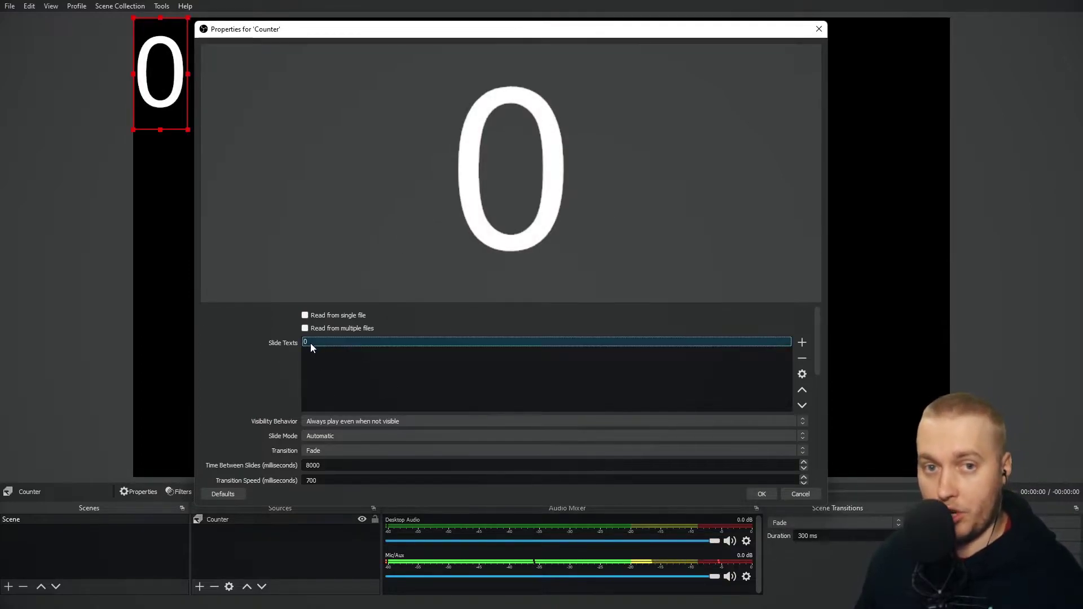
pyautogui.click(802, 343)
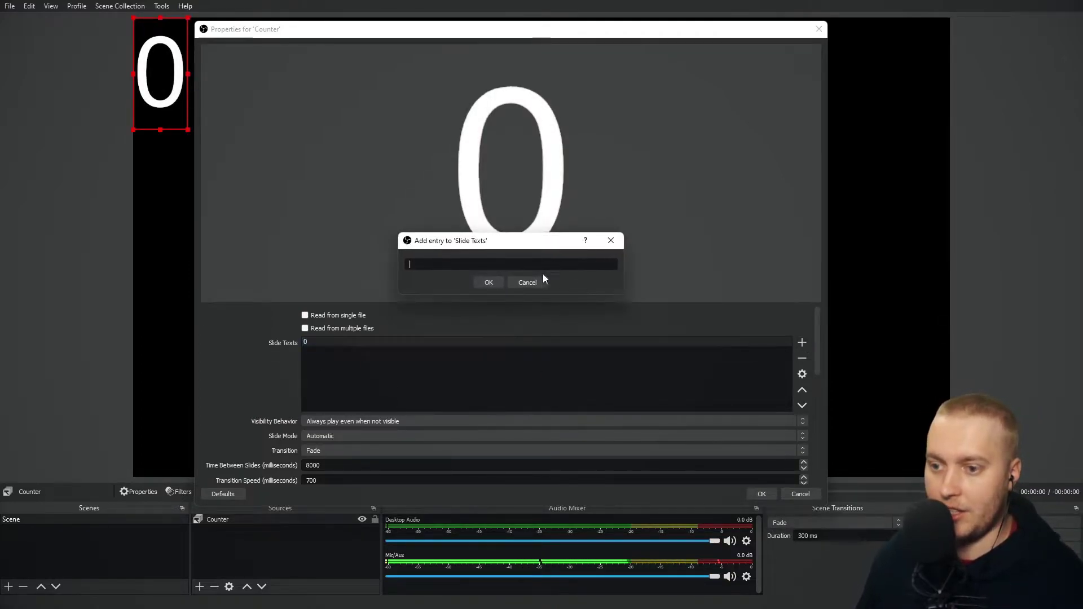
pyautogui.write('1')
pyautogui.click(488, 283)
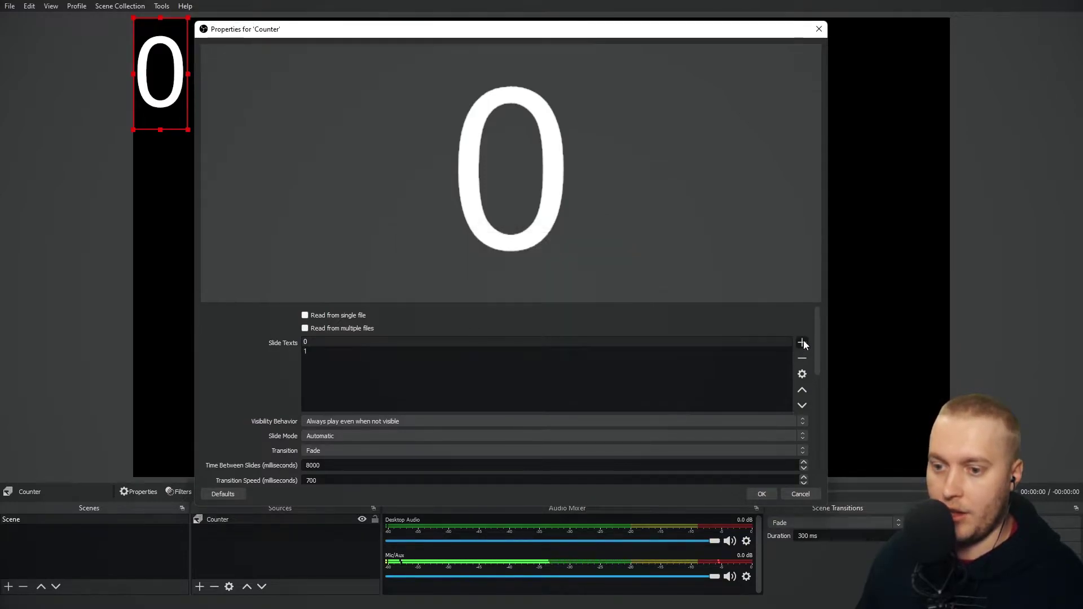
pyautogui.click(802, 343)
pyautogui.write('2')
pyautogui.click(488, 282)
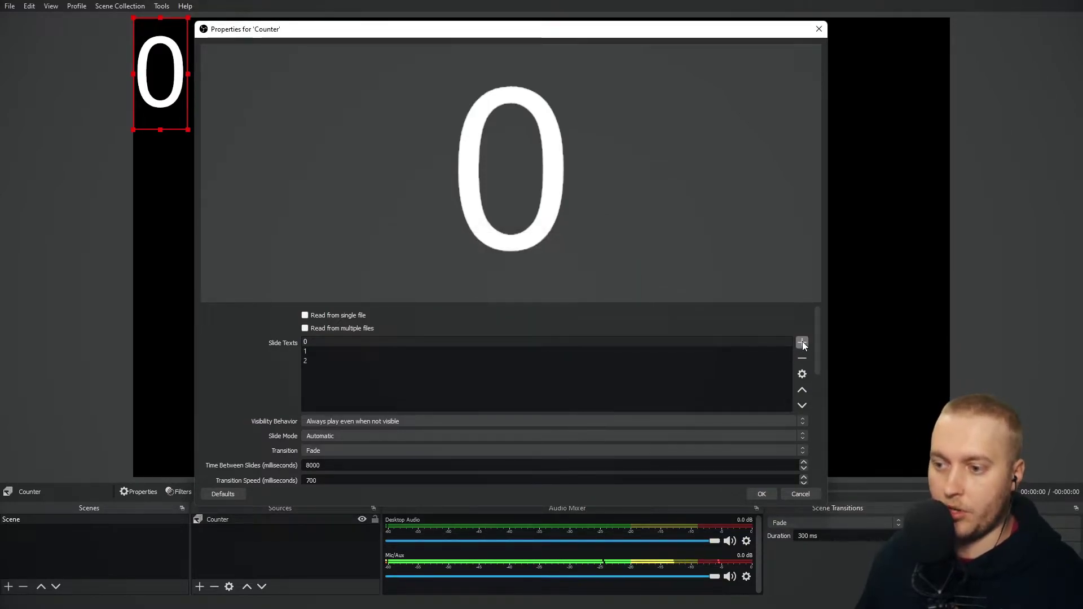
# Add the remaining slide texts 3, 4 and 5
pyautogui.click(802, 342)
pyautogui.write('3')
pyautogui.click(489, 283)
pyautogui.click(802, 342)
pyautogui.write('4')
pyautogui.click(496, 287)
pyautogui.click(802, 343)
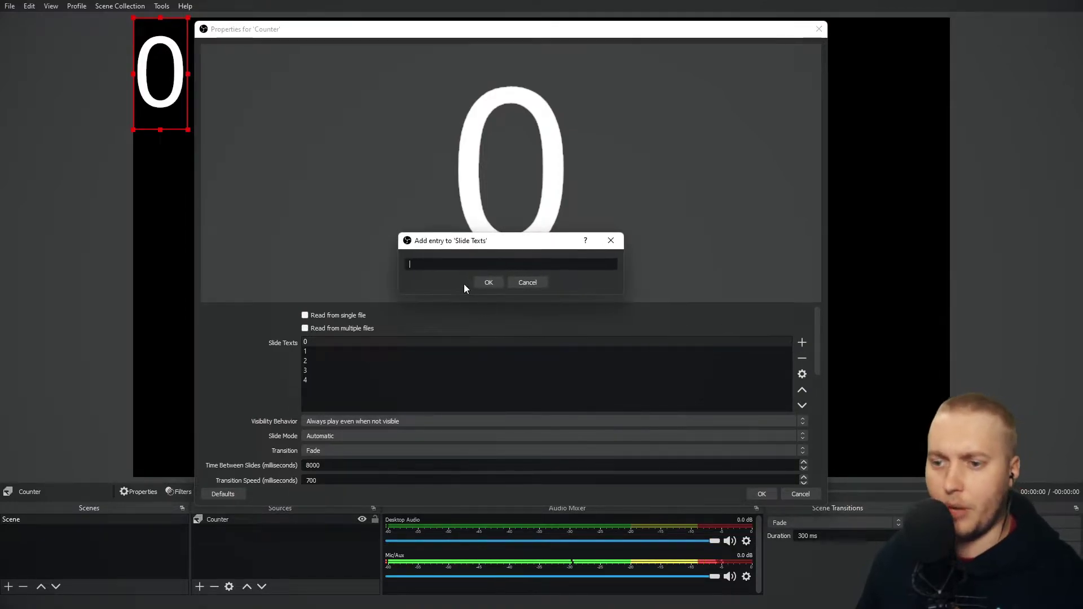
pyautogui.write('5')
pyautogui.click(491, 285)
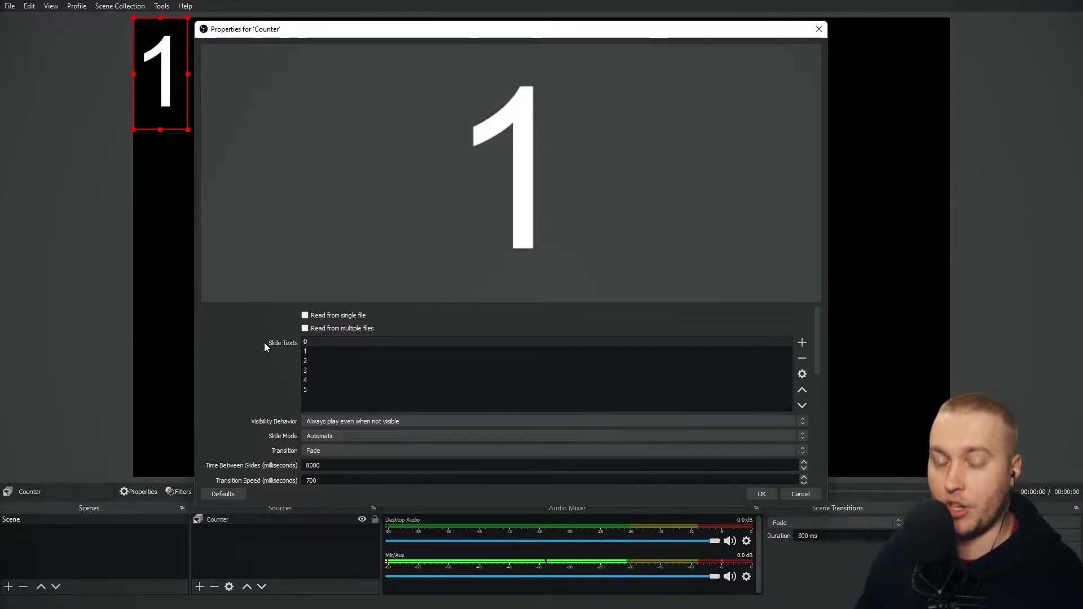
# Set Time Between Slides to 300 ms and Transition to Swipe, keeping Automatic slide mode
pyautogui.scroll(-1, 219, 360)
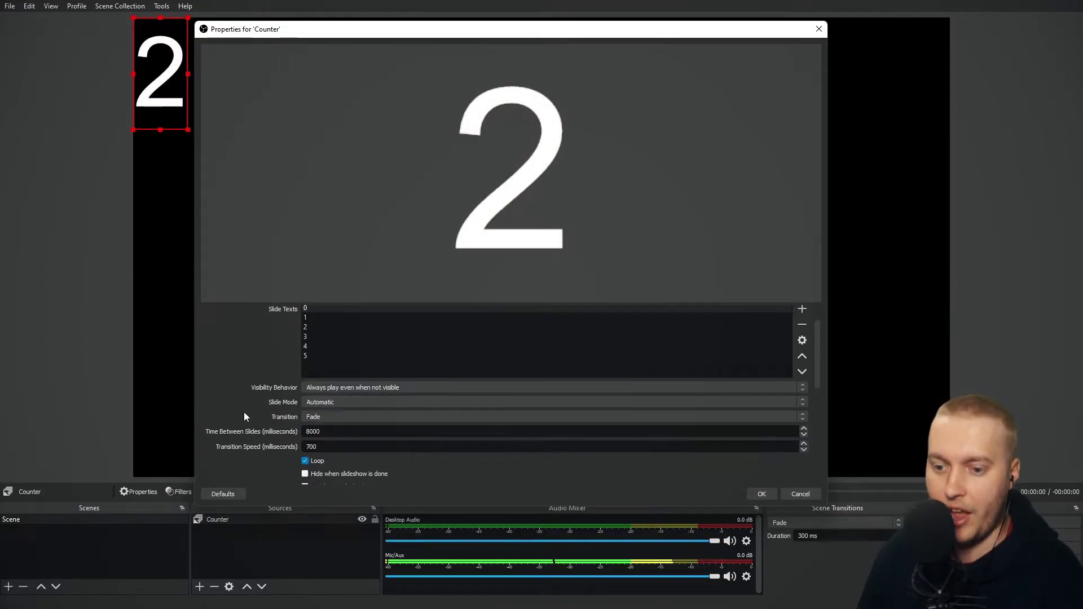
pyautogui.doubleClick(313, 431)
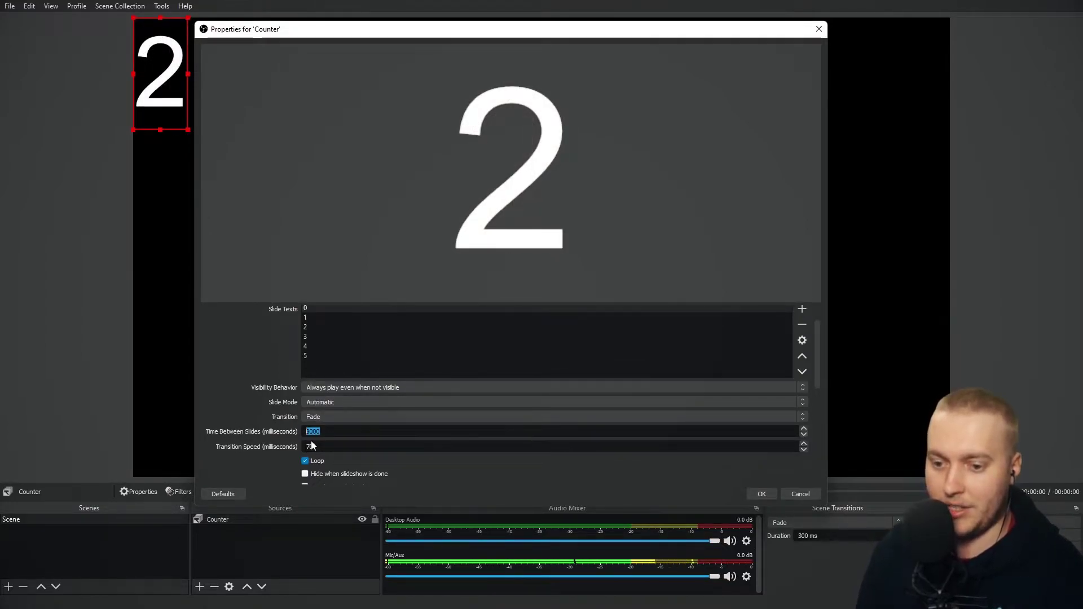
pyautogui.write('200')
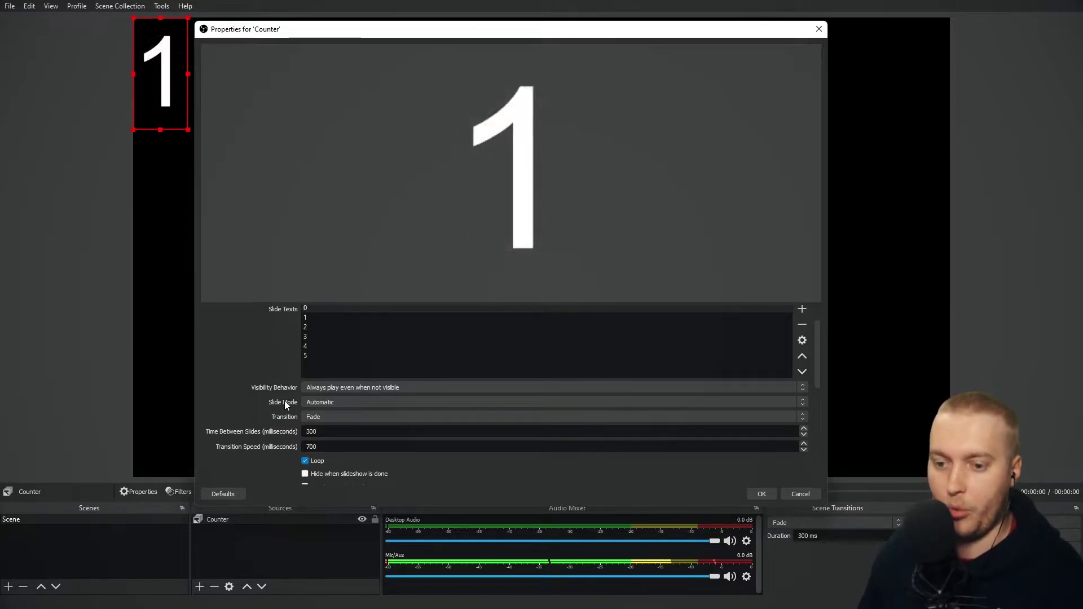
pyautogui.click(323, 416)
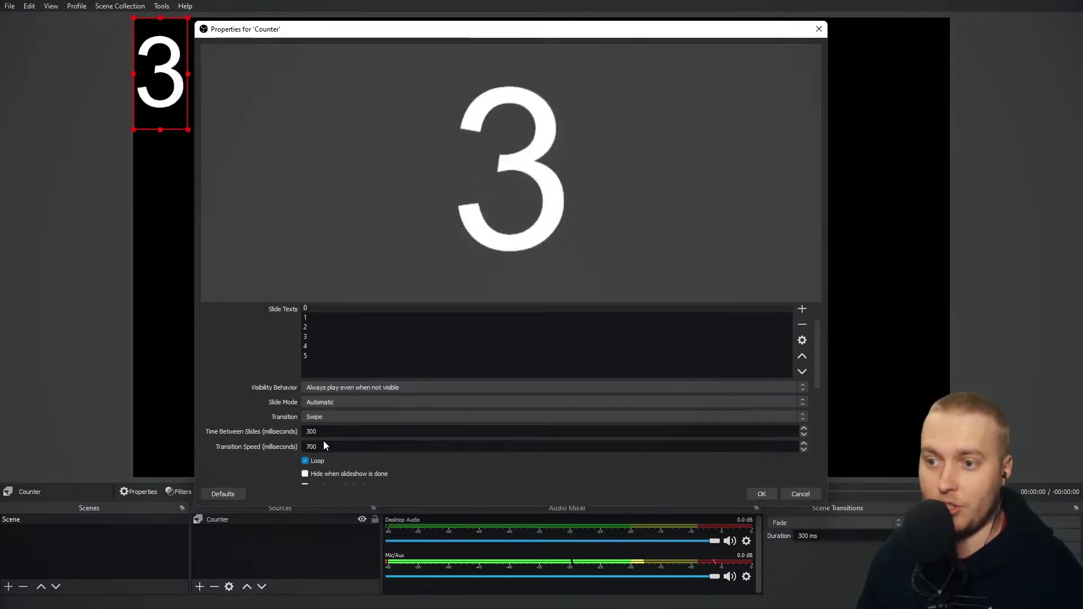
pyautogui.click(323, 441)
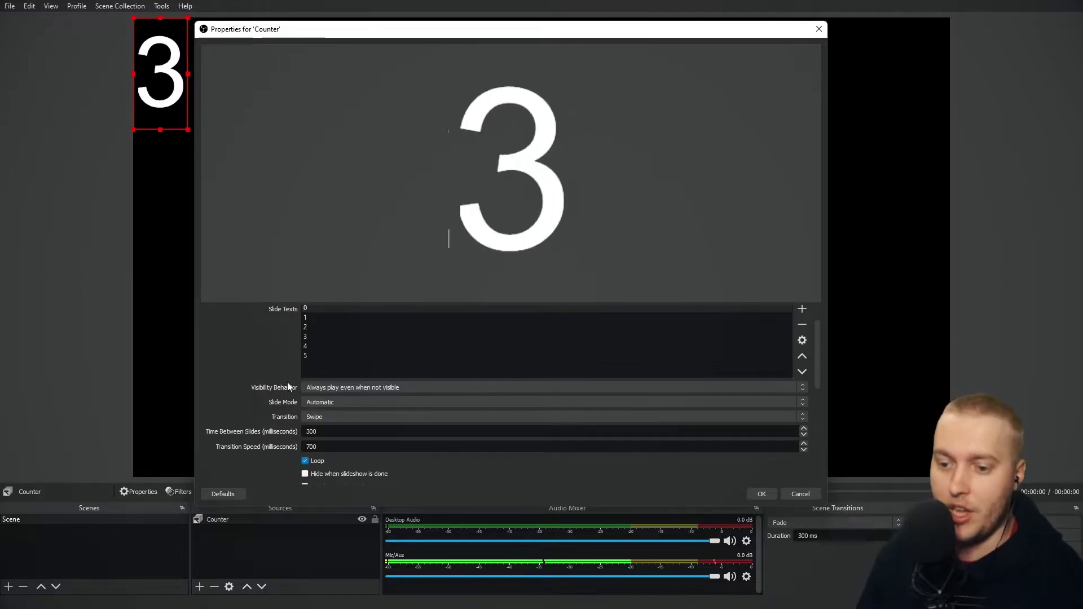
pyautogui.click(328, 404)
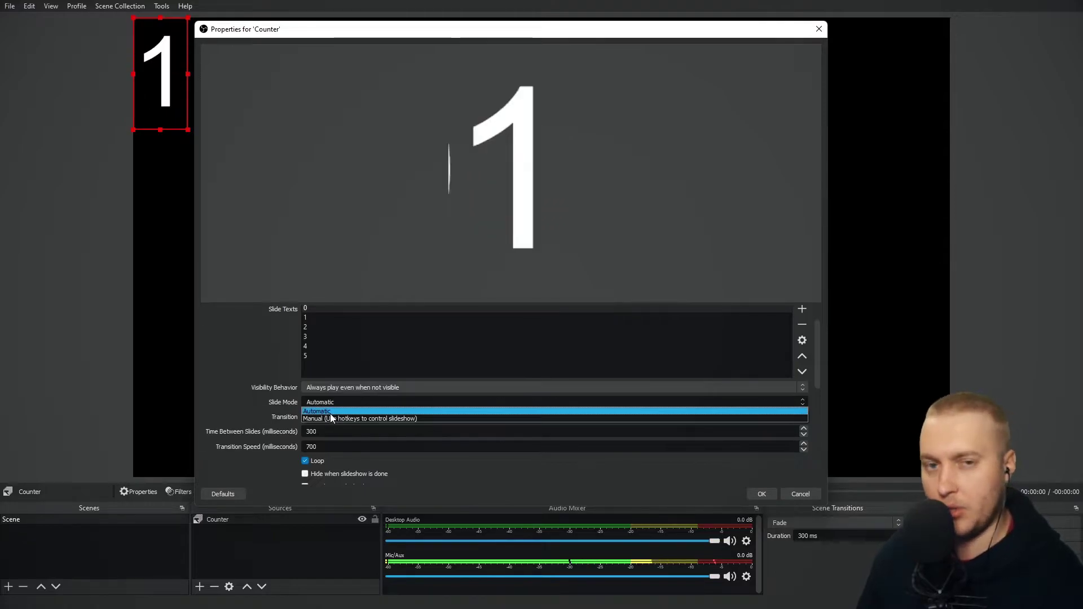
pyautogui.click(245, 397)
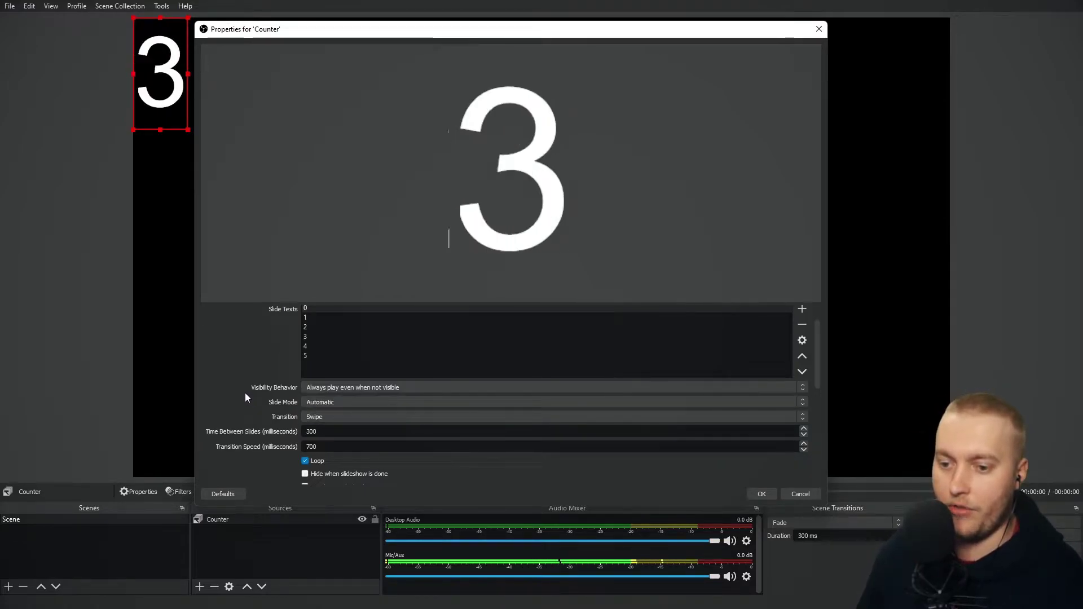
pyautogui.scroll(-3, 265, 429)
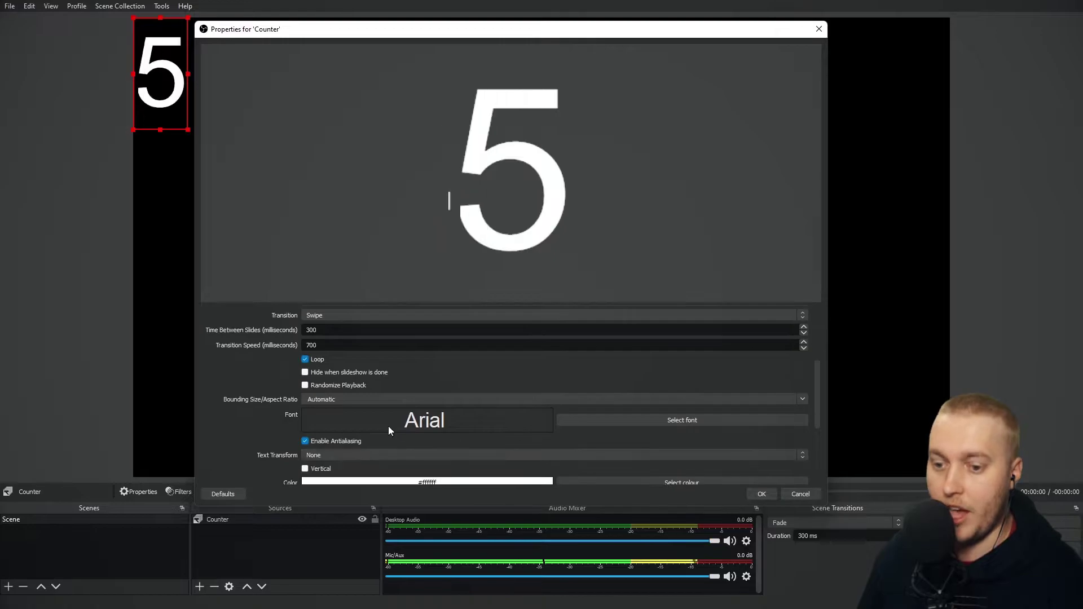
pyautogui.click(763, 493)
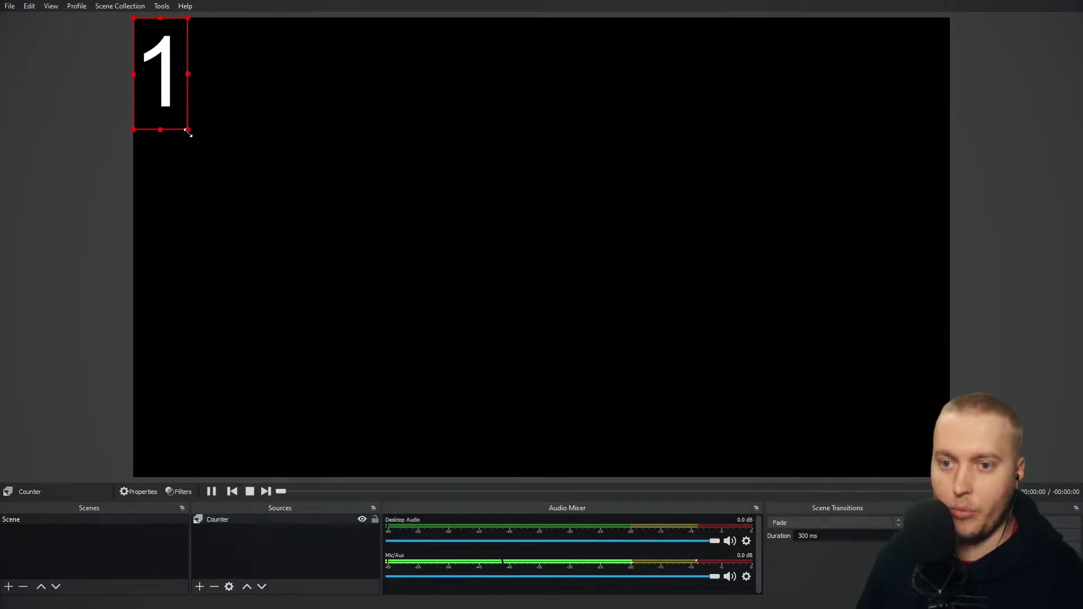
# Enlarge the Counter source and centre it on the canvas
pyautogui.moveTo(188, 130); pyautogui.dragTo(285, 327)
pyautogui.moveTo(242, 160); pyautogui.dragTo(532, 209)
pyautogui.click(1021, 261)
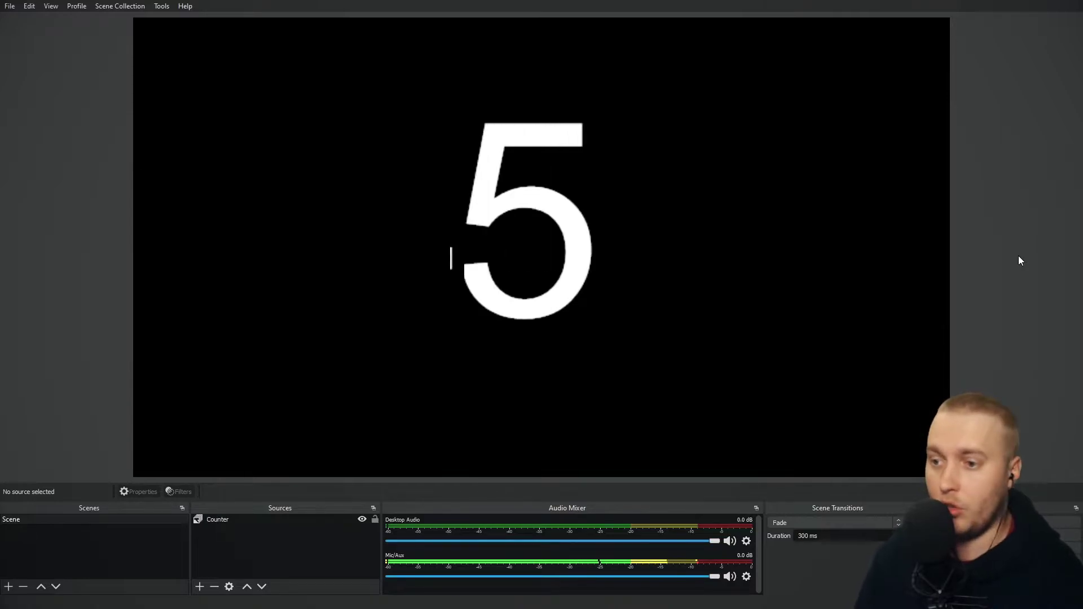
# Reopen Counter's properties, leave Loop on and Hide when done off, and enable Randomize Playback
pyautogui.doubleClick(234, 519)
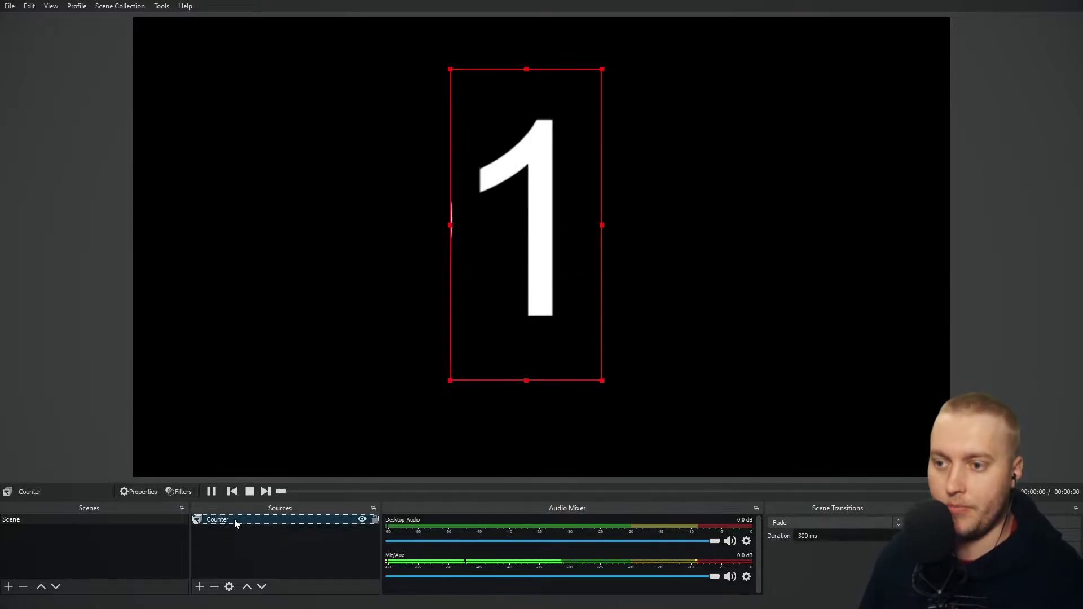
pyautogui.scroll(-3, 489, 439)
pyautogui.scroll(-2, 350, 434)
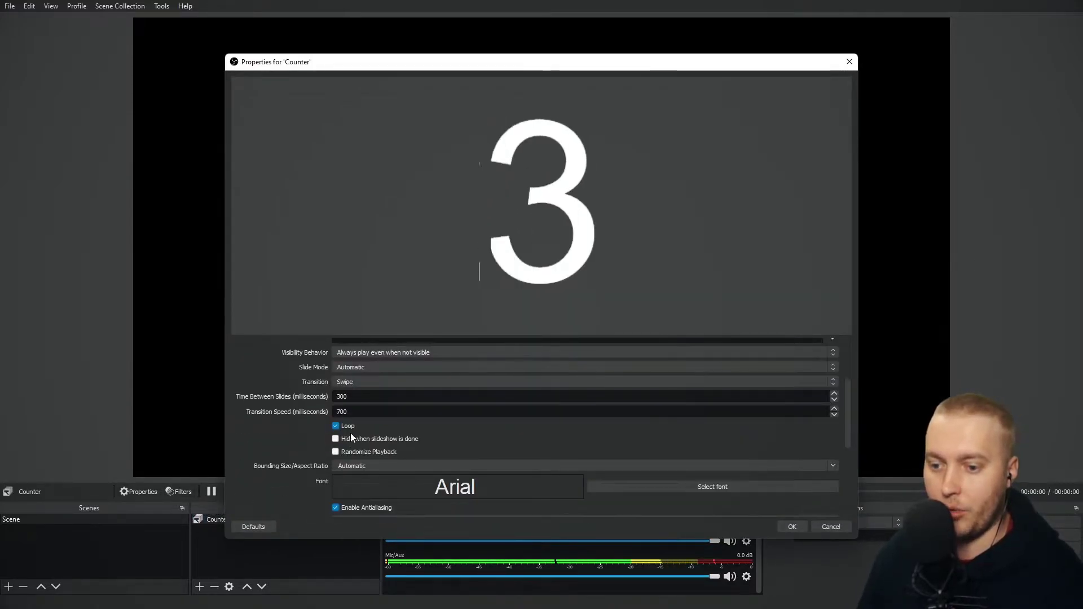
pyautogui.click(337, 425)
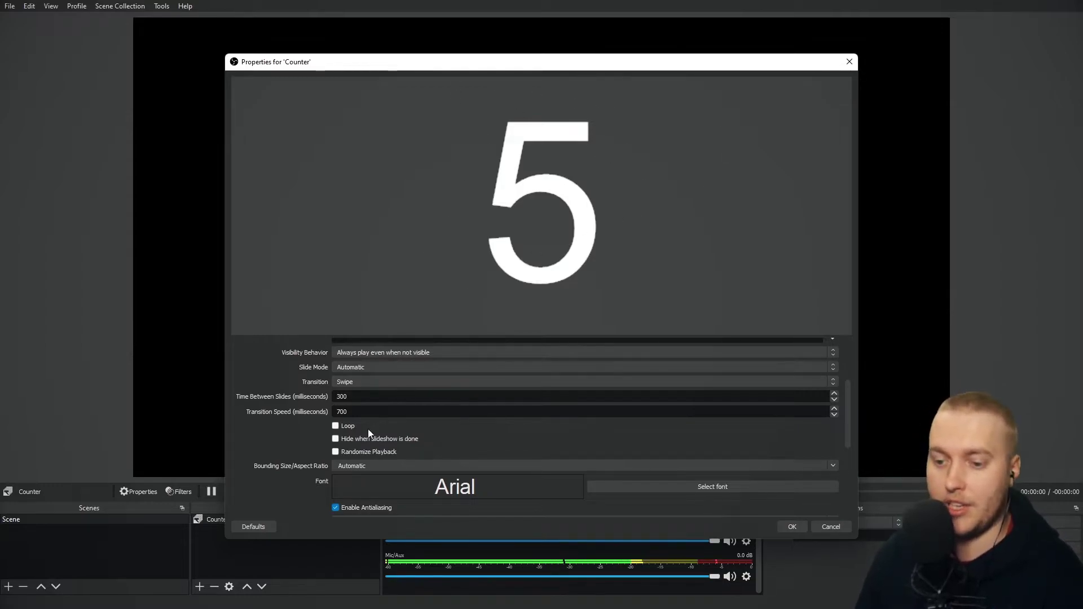
pyautogui.click(335, 439)
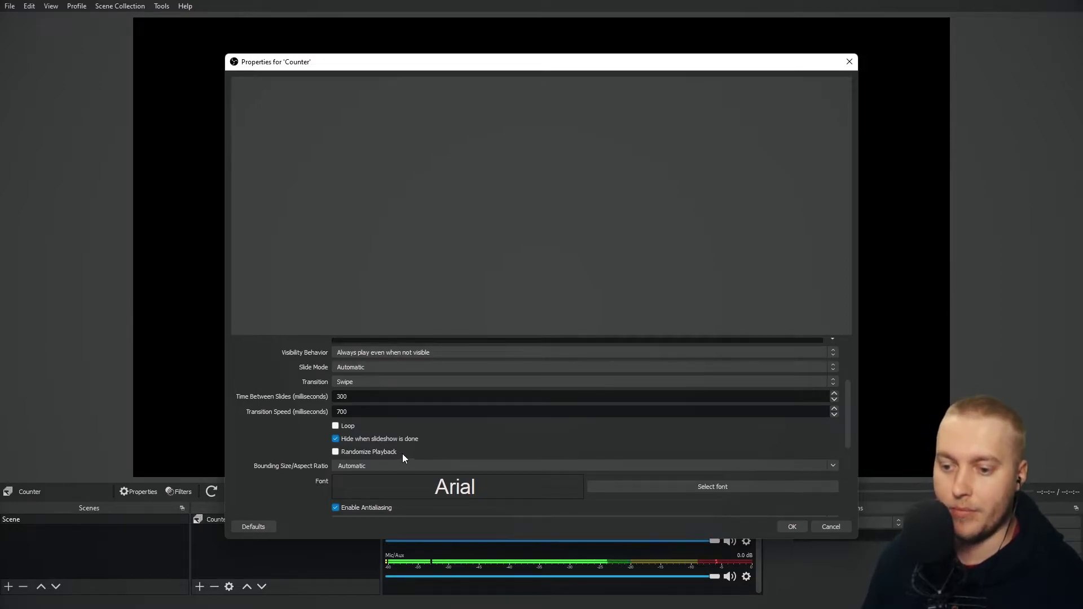
pyautogui.click(336, 441)
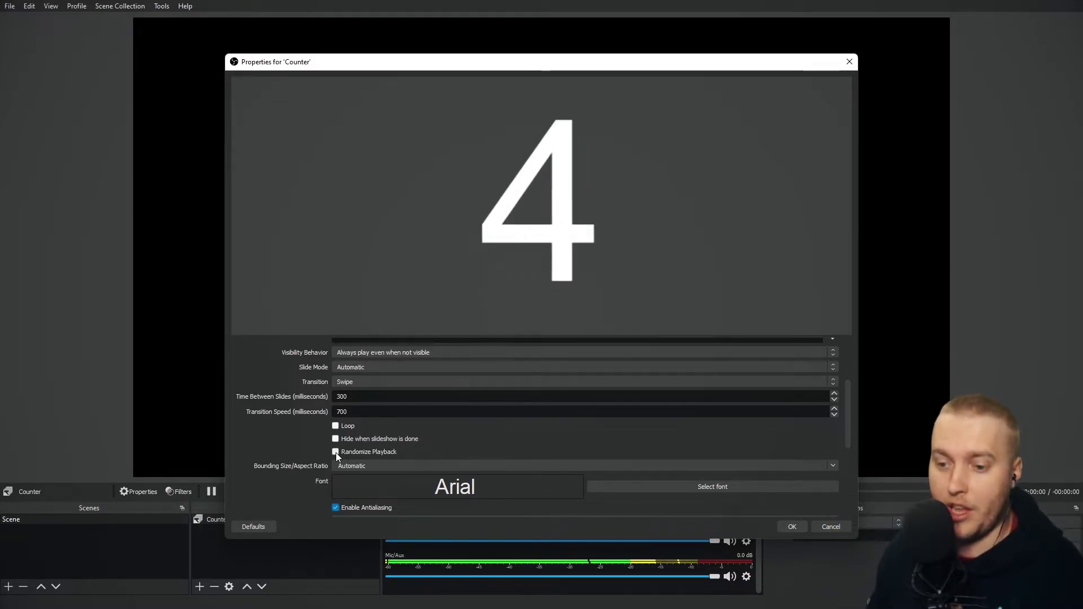
pyautogui.click(335, 426)
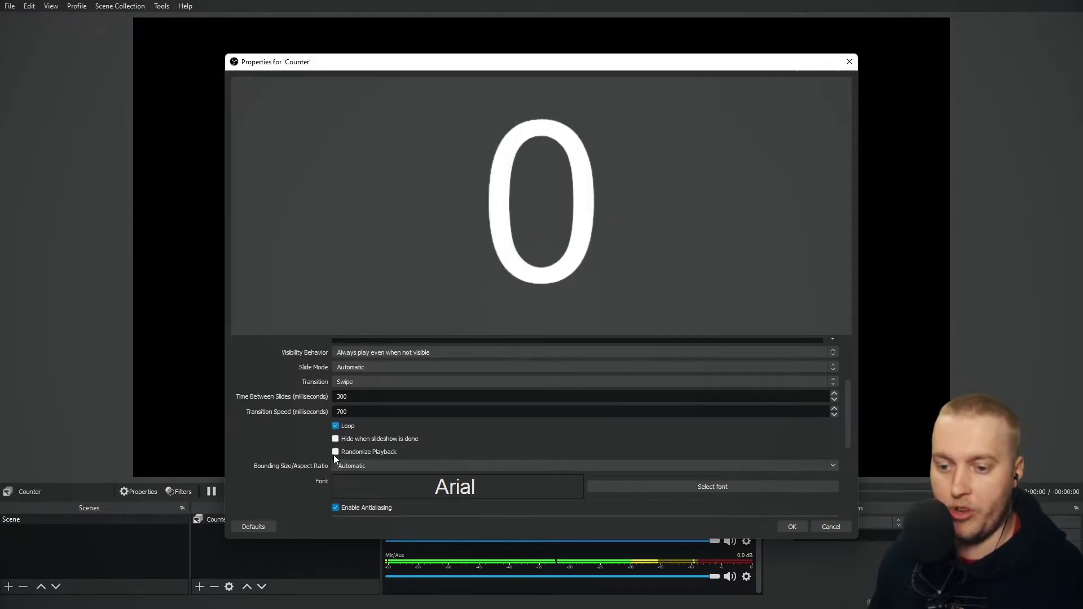
pyautogui.click(335, 451)
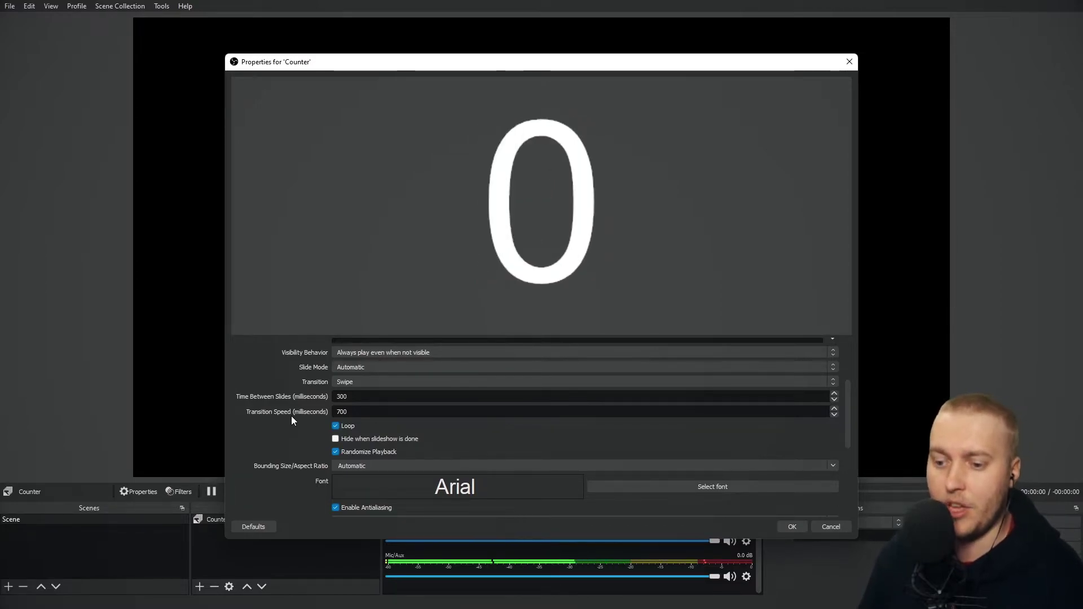
# Try the Alfredo font on Counter, leaving the text colour white
pyautogui.scroll(-2, 300, 414)
pyautogui.click(691, 421)
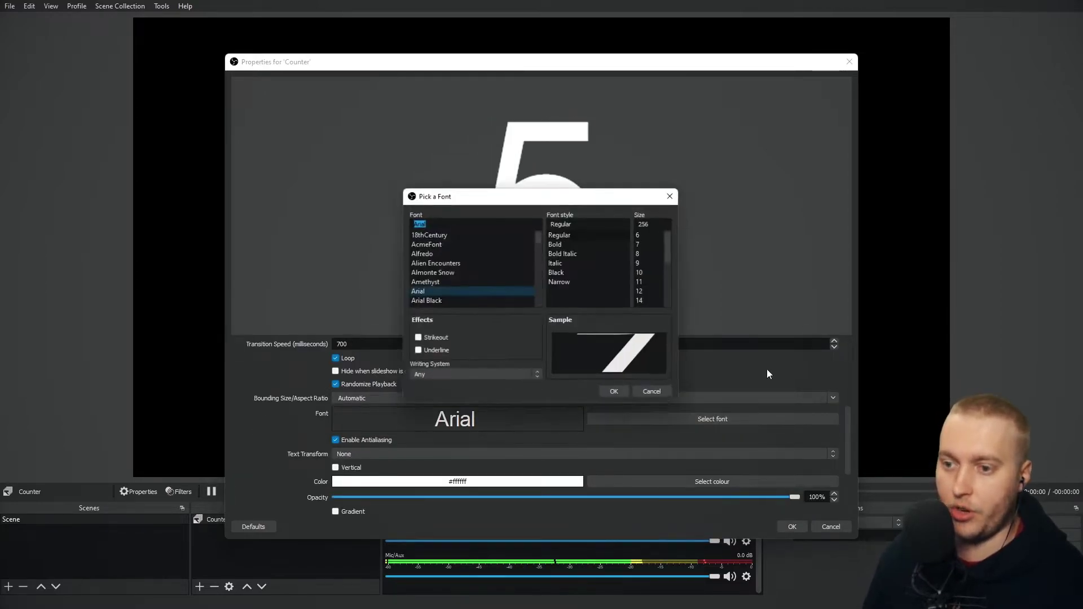
pyautogui.click(422, 253)
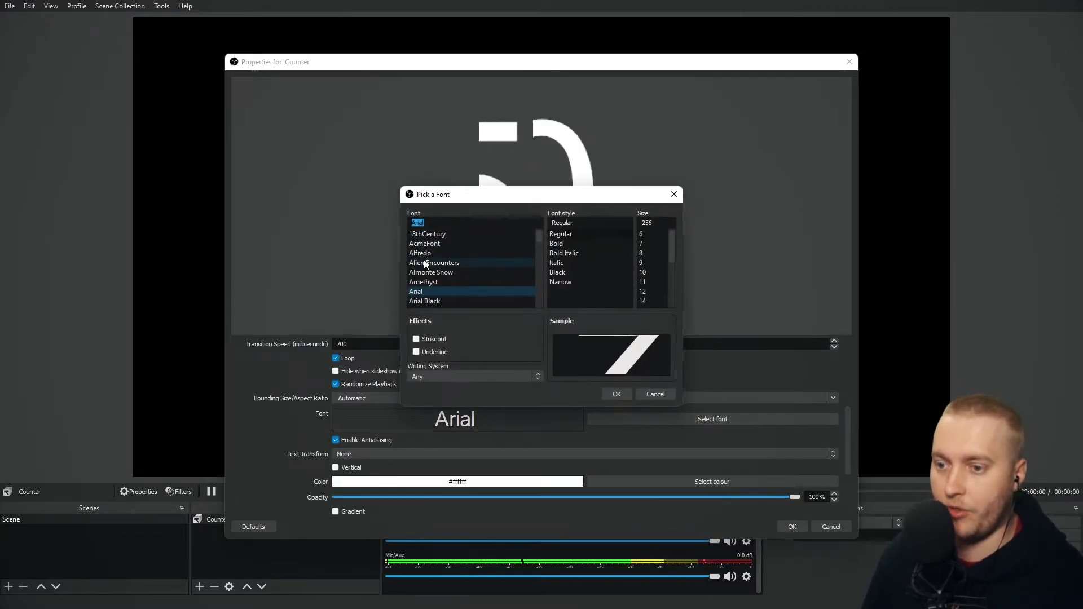
pyautogui.click(621, 394)
pyautogui.click(665, 484)
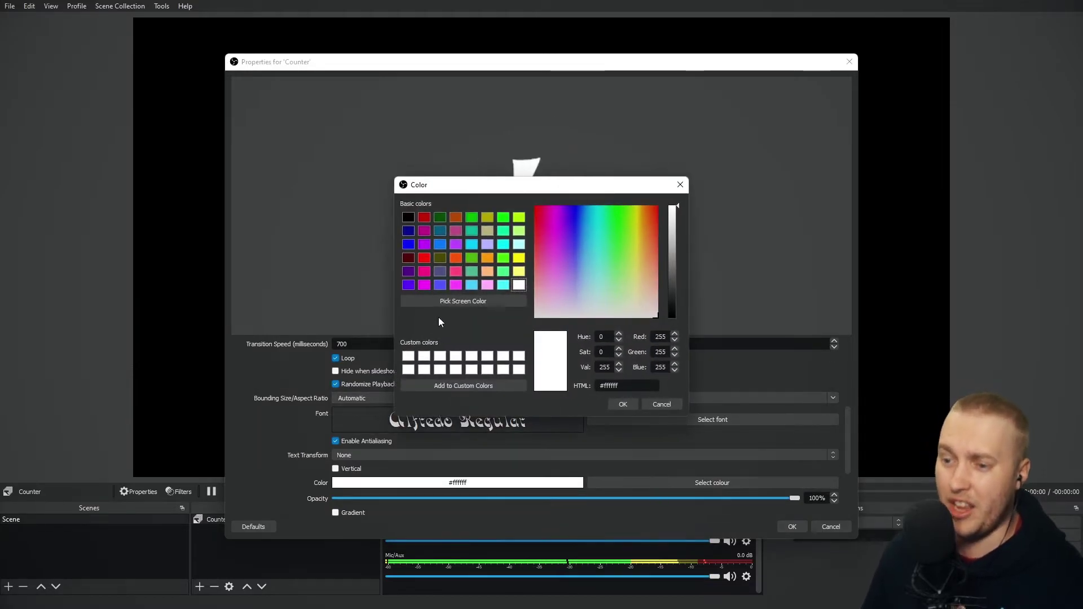
pyautogui.click(661, 405)
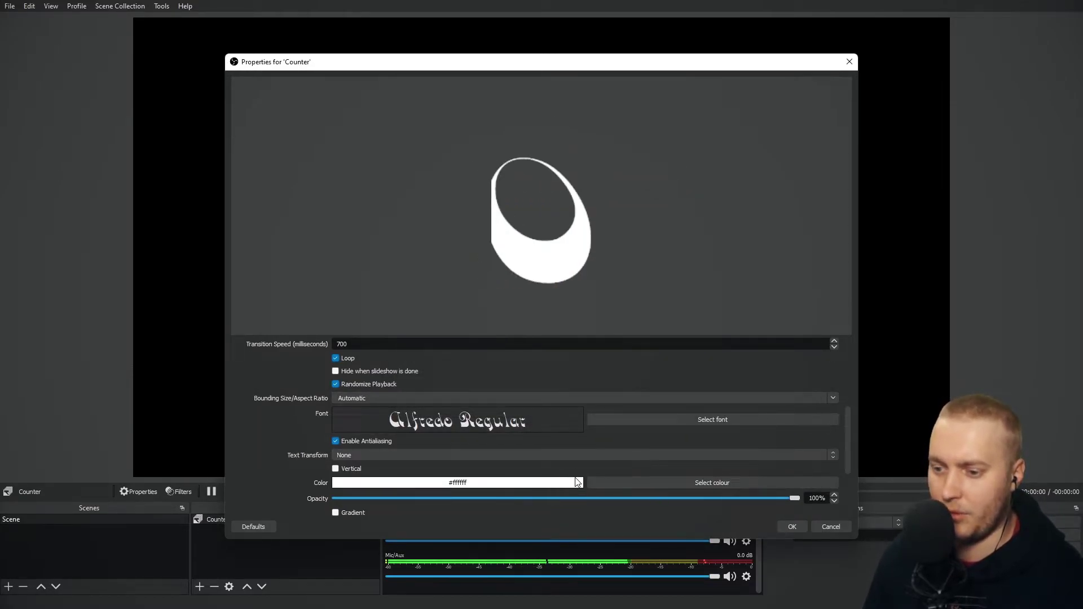
# Browse the font list and set Counter's font to Formula1 Display-Black
pyautogui.click(690, 423)
pyautogui.click(432, 292)
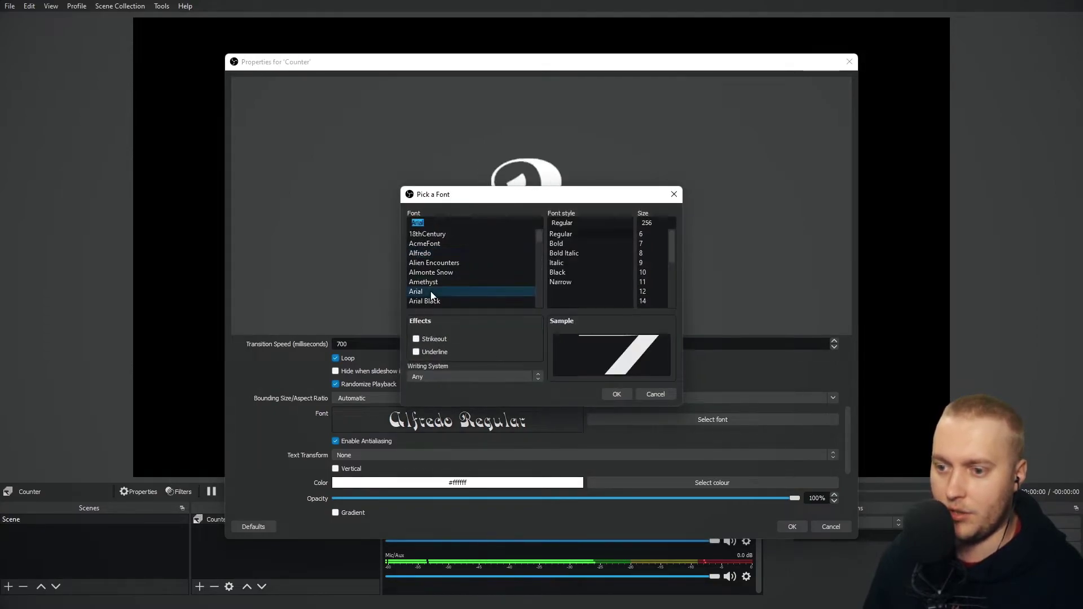
pyautogui.scroll(-5, 432, 295)
pyautogui.click(434, 282)
pyautogui.click(433, 291)
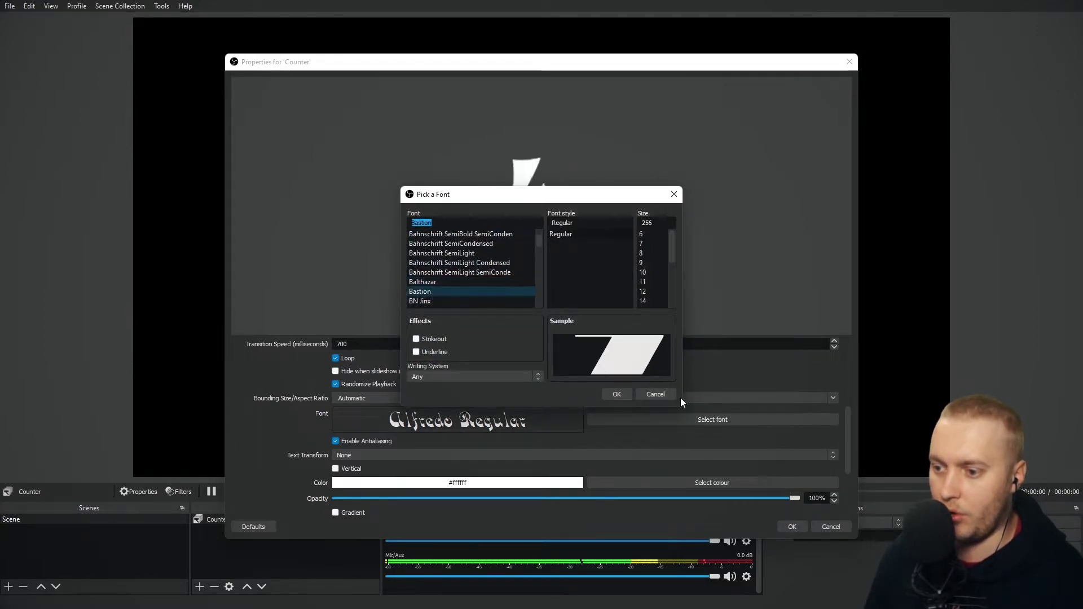
pyautogui.moveTo(682, 406); pyautogui.dragTo(805, 487)
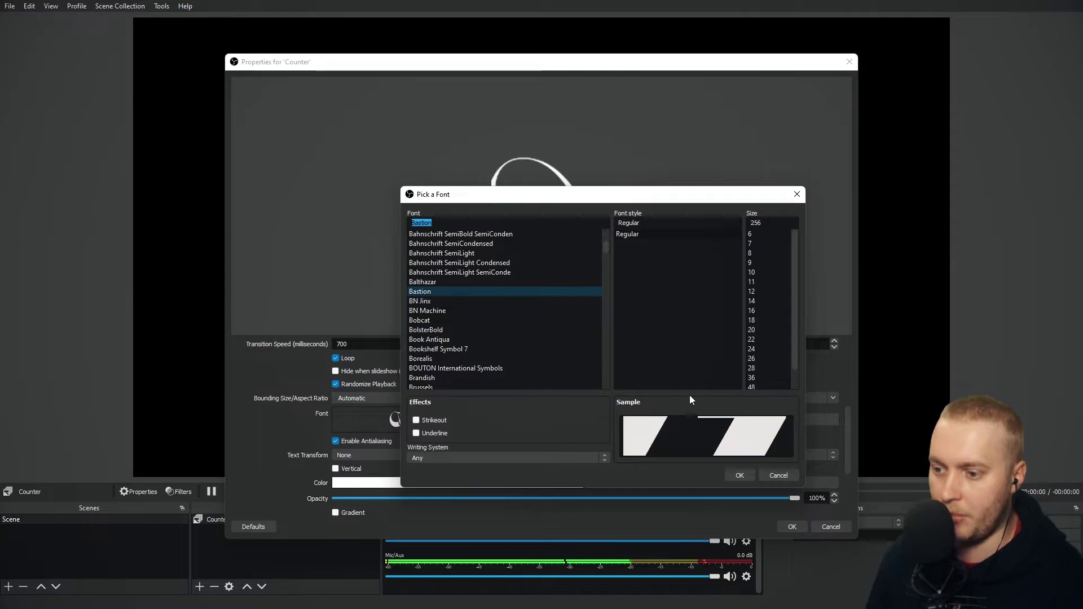
pyautogui.scroll(-8, 443, 307)
pyautogui.scroll(-12, 480, 314)
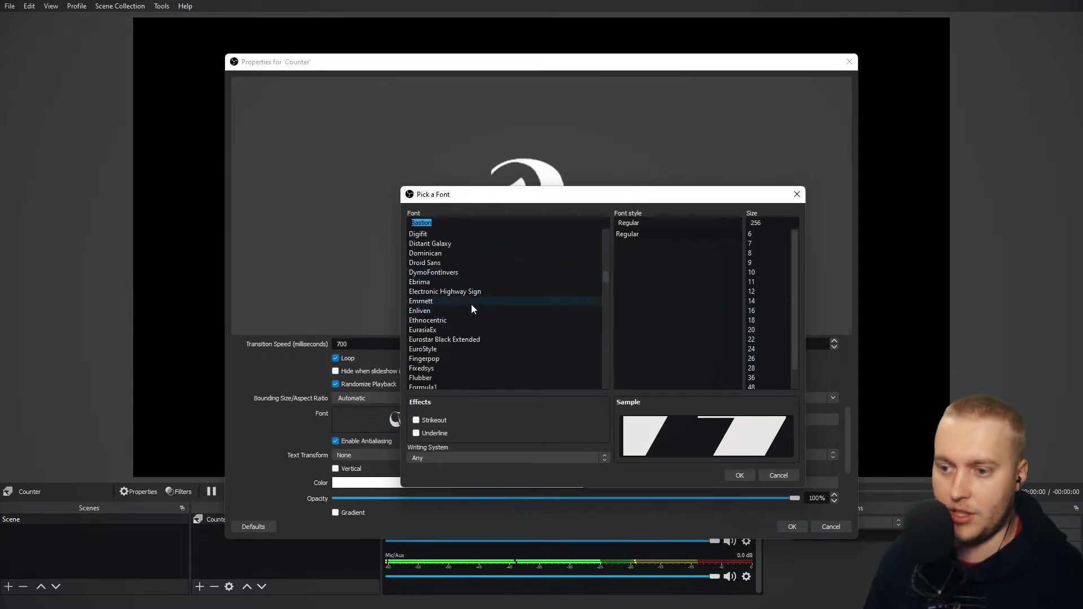
pyautogui.scroll(-5, 445, 317)
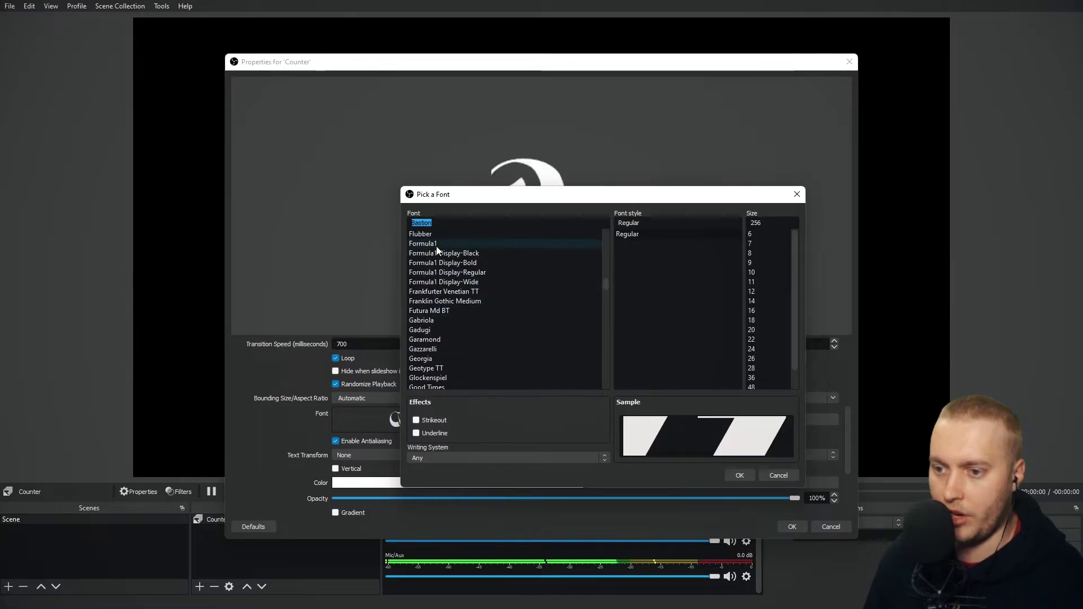
pyautogui.click(431, 243)
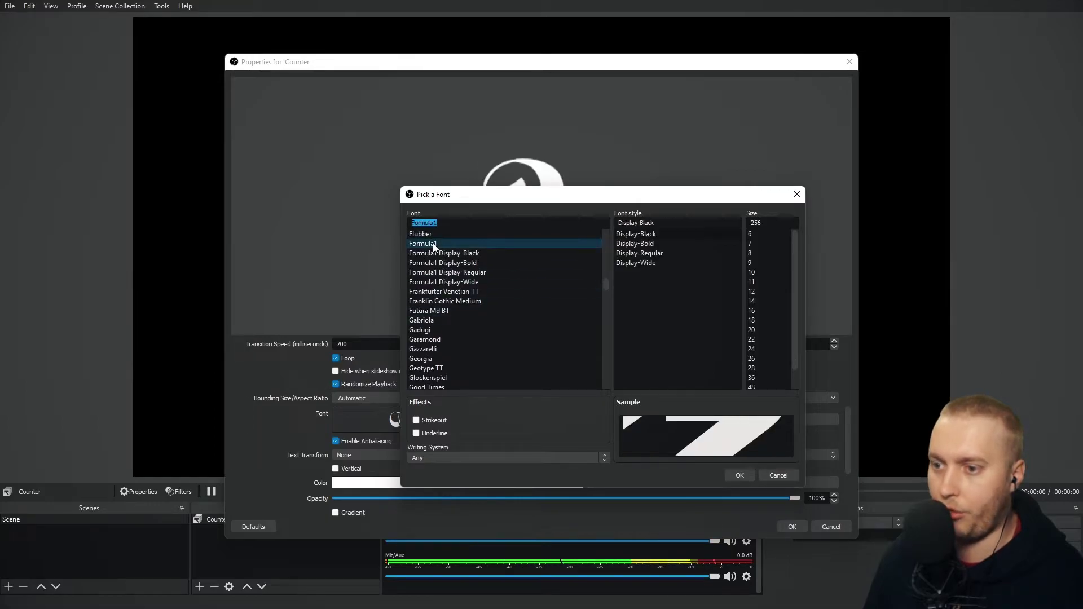
pyautogui.click(740, 475)
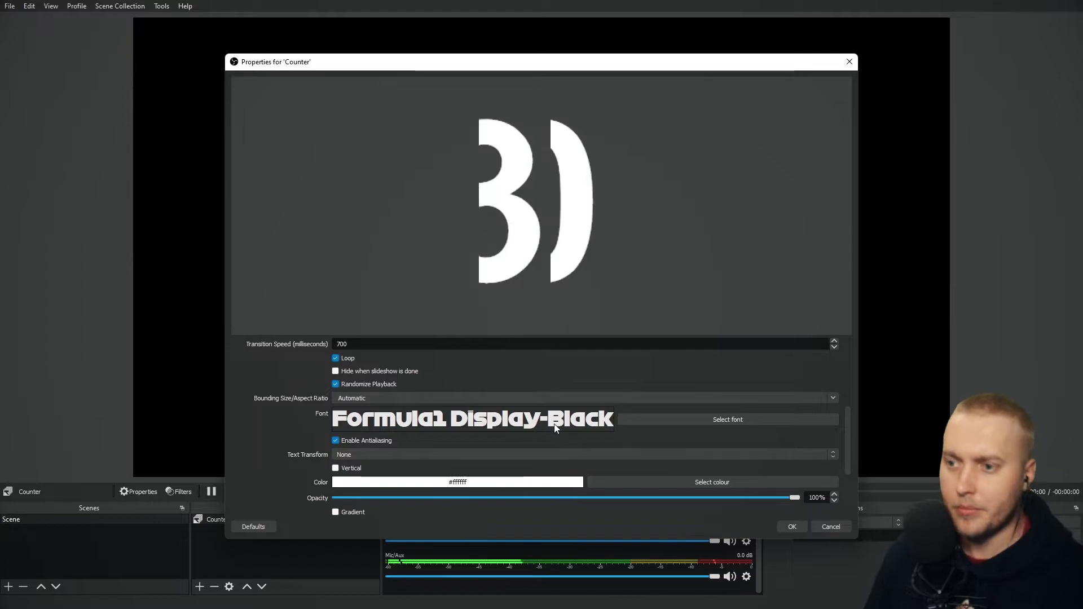
# Turn off Randomize Playback, leaving the text colour unchanged
pyautogui.click(337, 385)
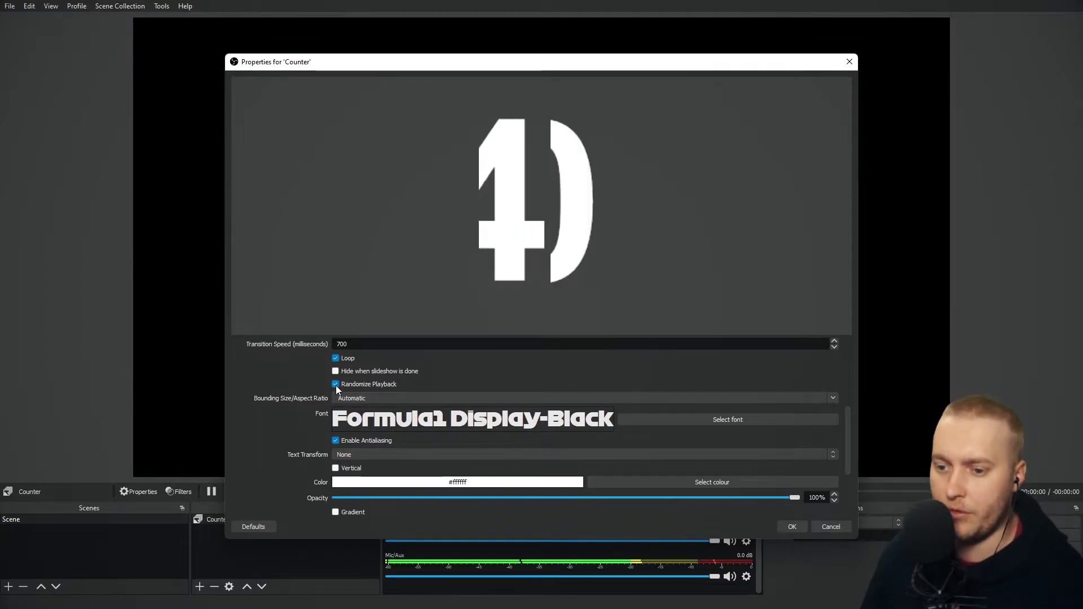
pyautogui.scroll(-1, 257, 456)
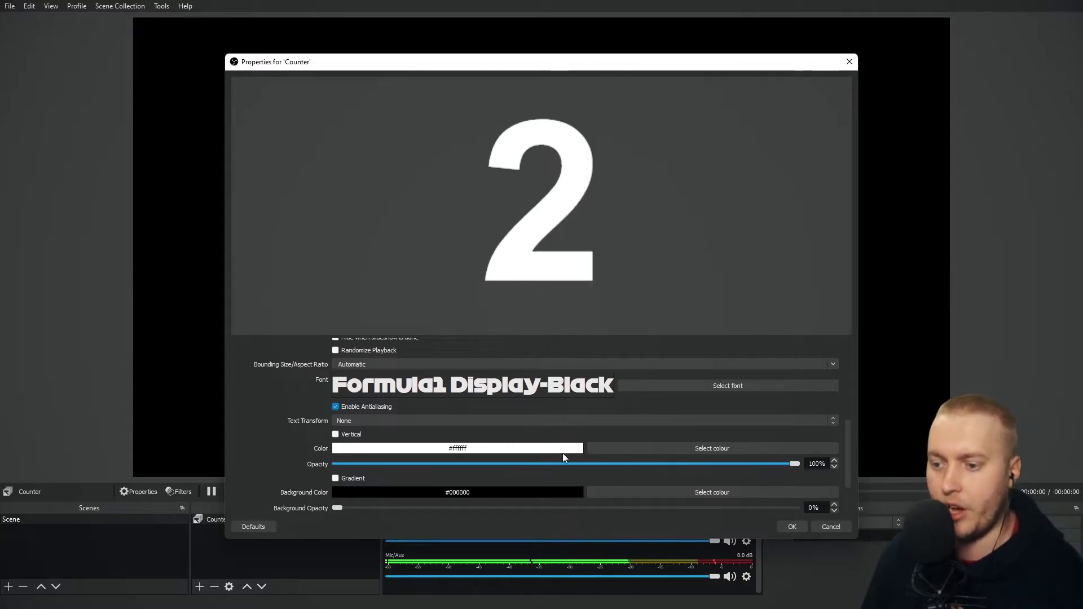
pyautogui.click(675, 447)
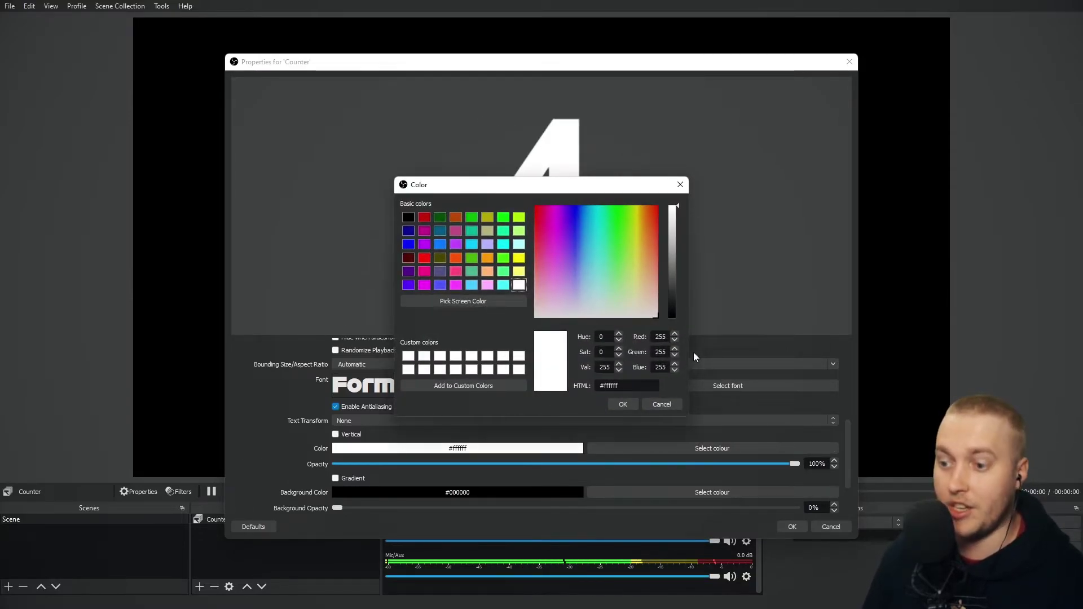
pyautogui.click(659, 404)
# Enable an outline on the Counter digits and set its colour to red
pyautogui.scroll(-1, 235, 444)
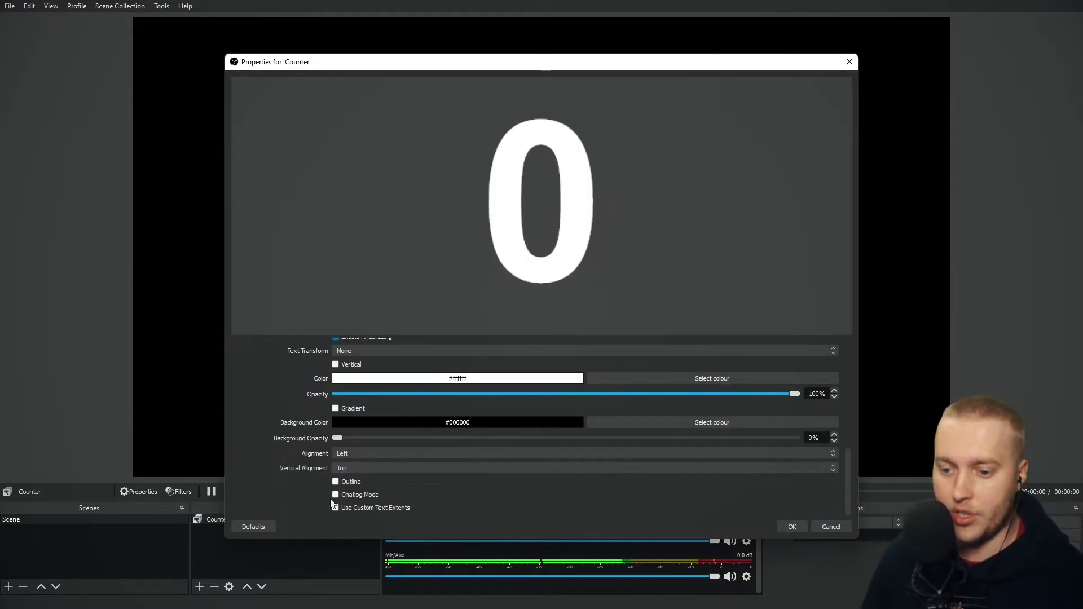
pyautogui.click(336, 482)
pyautogui.scroll(-1, 262, 482)
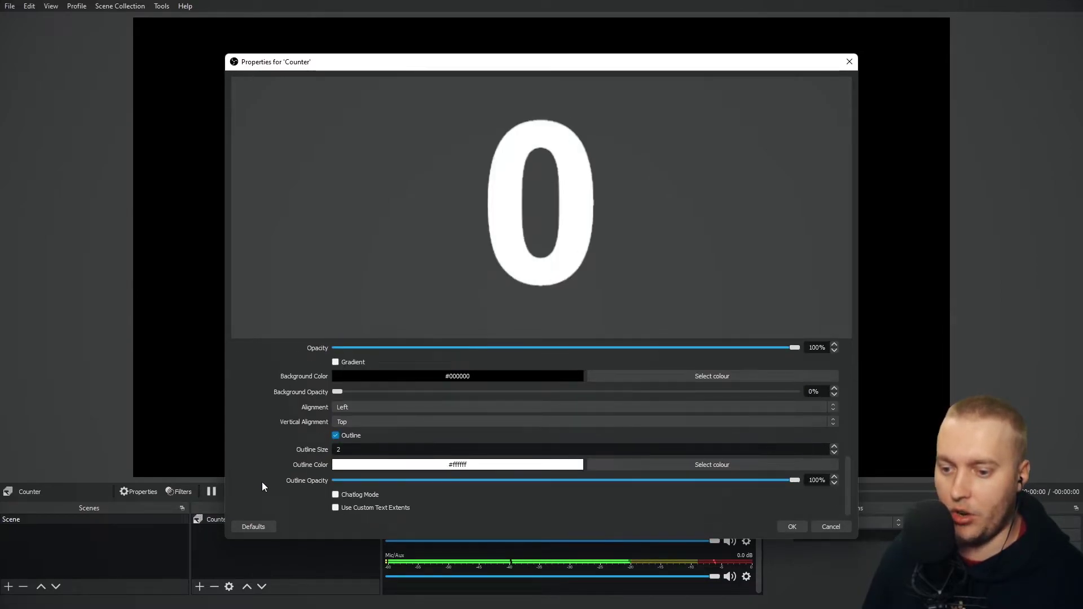
pyautogui.click(617, 465)
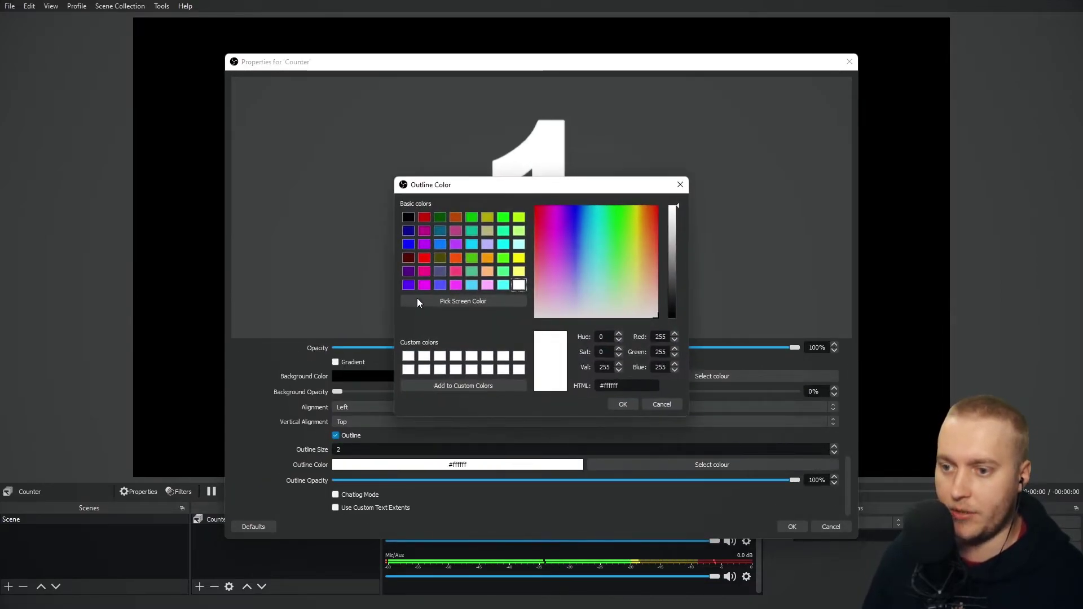
pyautogui.click(425, 258)
pyautogui.click(623, 404)
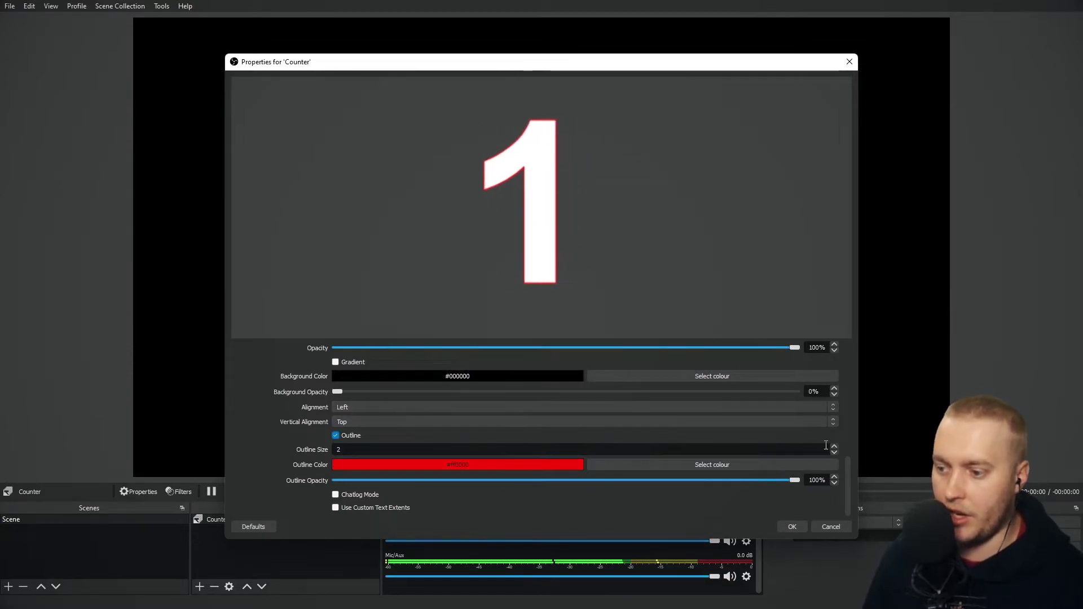
pyautogui.scroll(8, 834, 446)
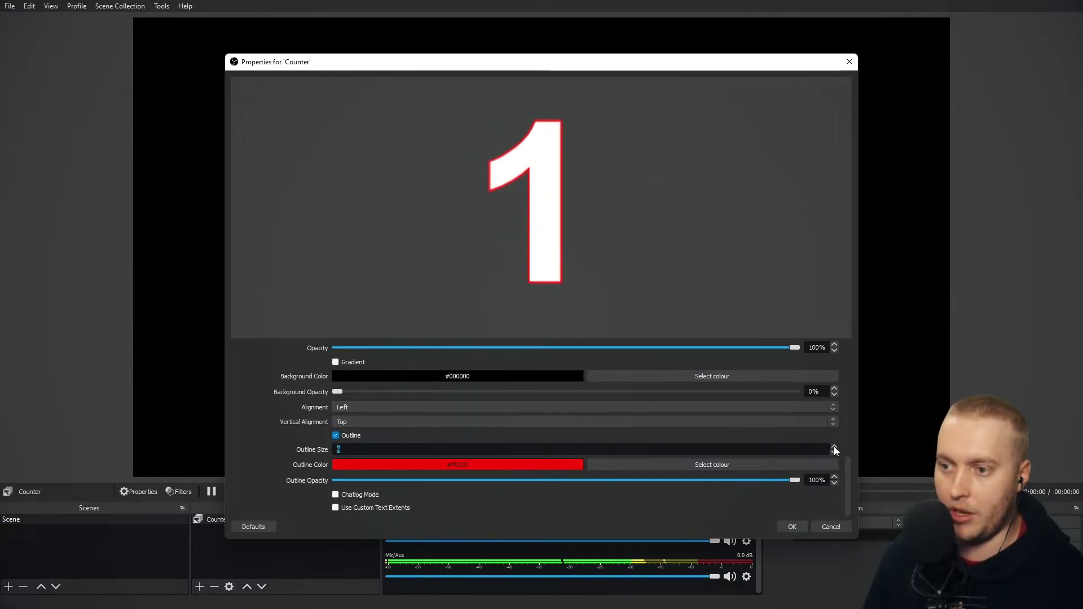
# Apply the properties, then shrink the Counter and position it left of centre
pyautogui.click(793, 527)
pyautogui.moveTo(557, 241); pyautogui.dragTo(315, 235)
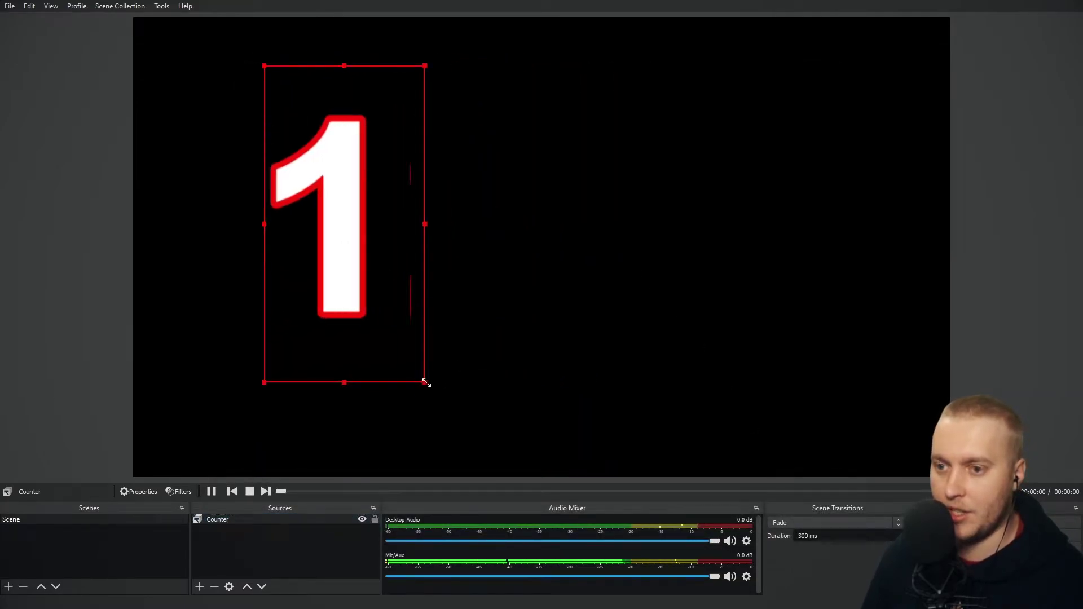
pyautogui.moveTo(426, 383); pyautogui.dragTo(362, 257)
pyautogui.moveTo(318, 211); pyautogui.dragTo(398, 241)
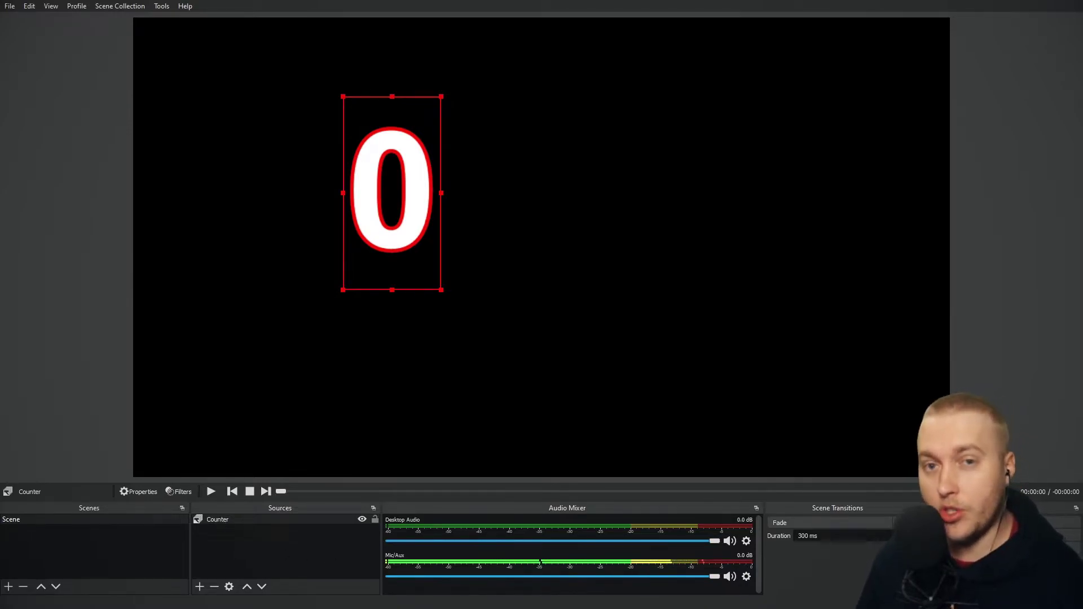
# In Settings > Hotkeys, assign Counter Next Slide Ctrl+= and Previous Slide Ctrl+-, then save
pyautogui.click(11, 6)
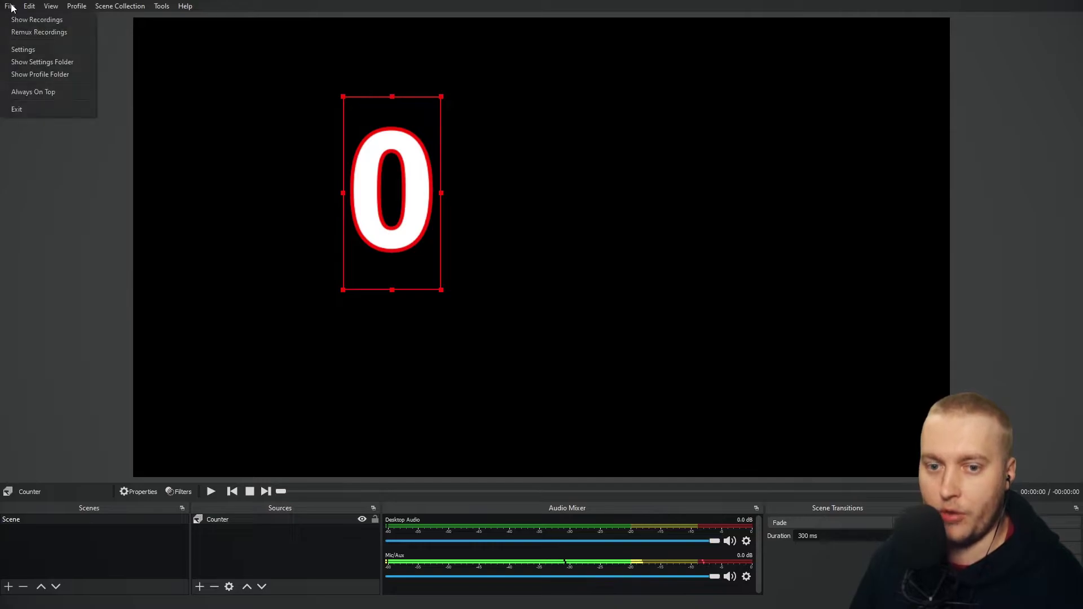
pyautogui.click(24, 51)
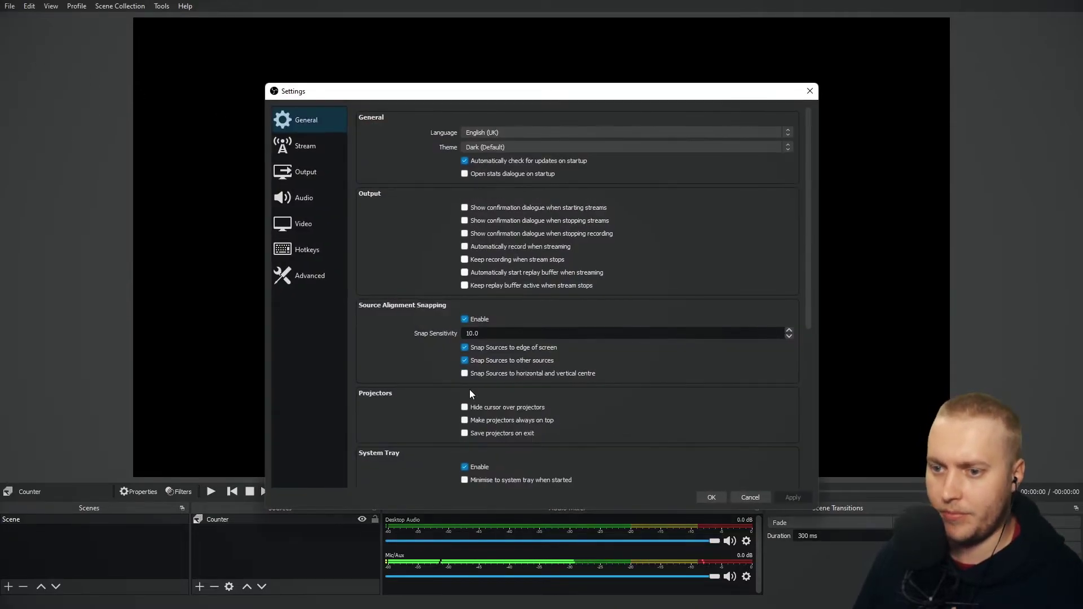
pyautogui.click(305, 257)
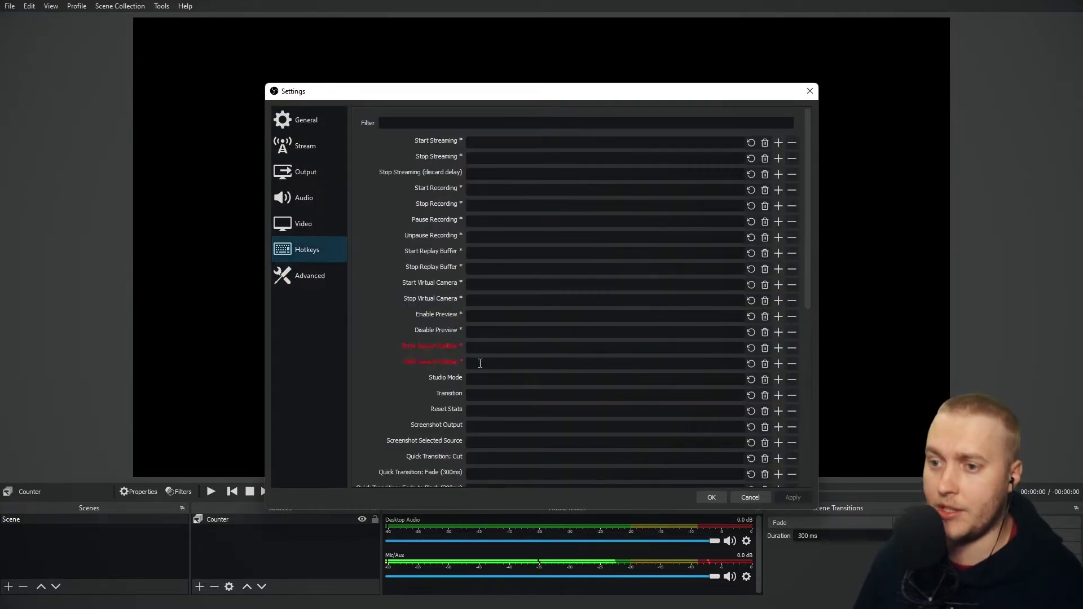
pyautogui.scroll(-5, 389, 369)
pyautogui.scroll(-3, 389, 370)
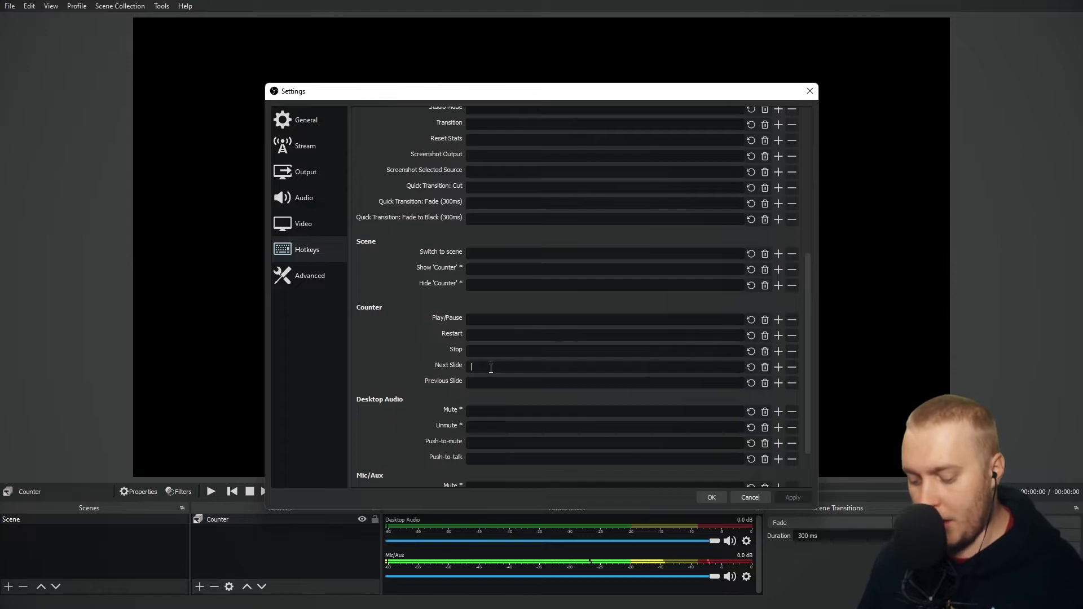
pyautogui.press('ctrl')
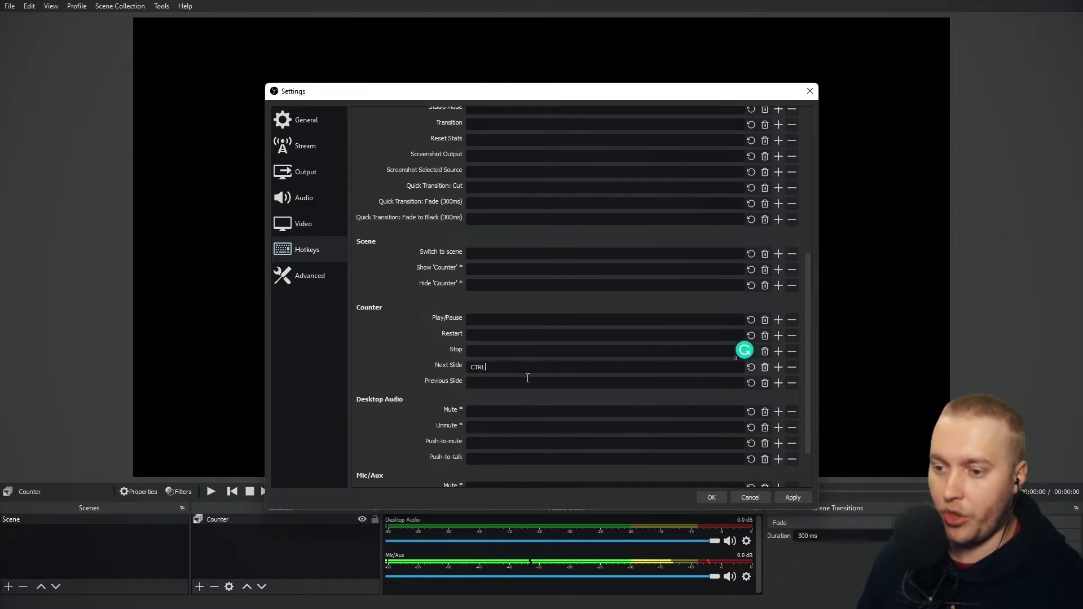
pyautogui.press('ctrl')
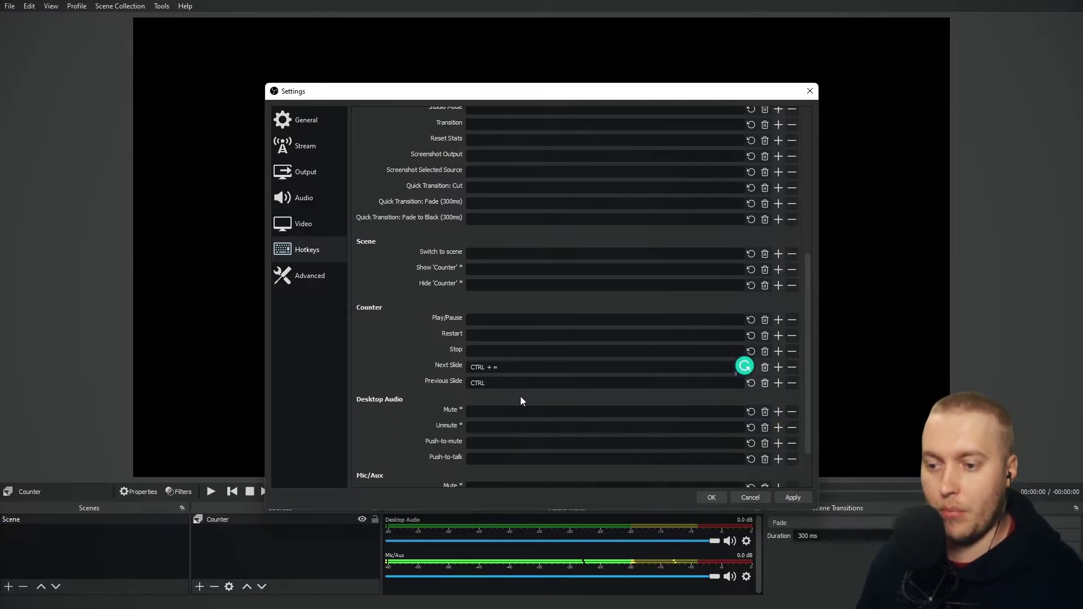
pyautogui.hotkey('ctrl', '-')
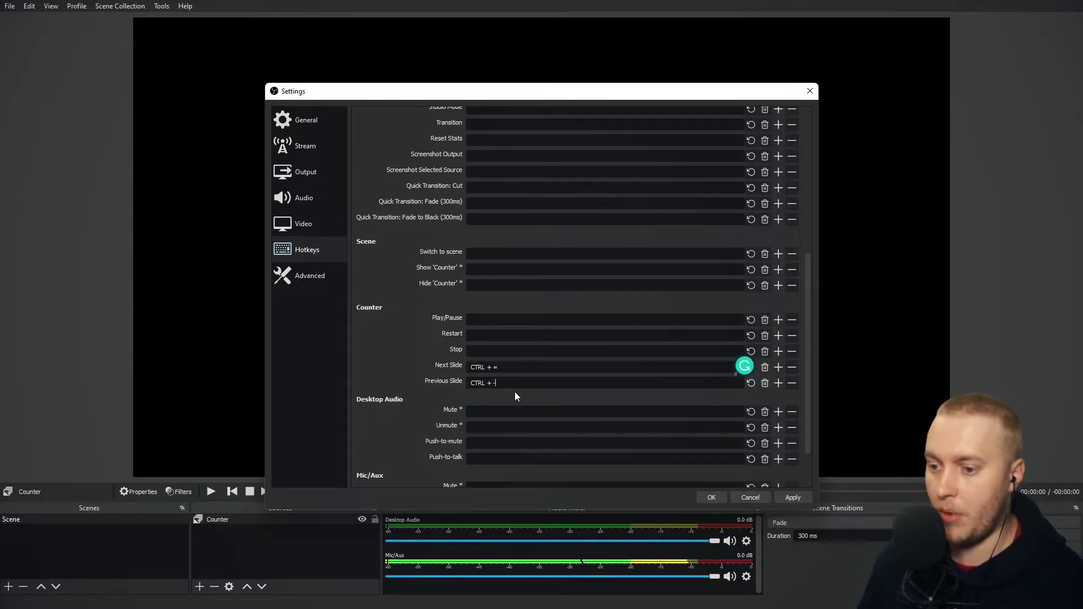
pyautogui.click(787, 499)
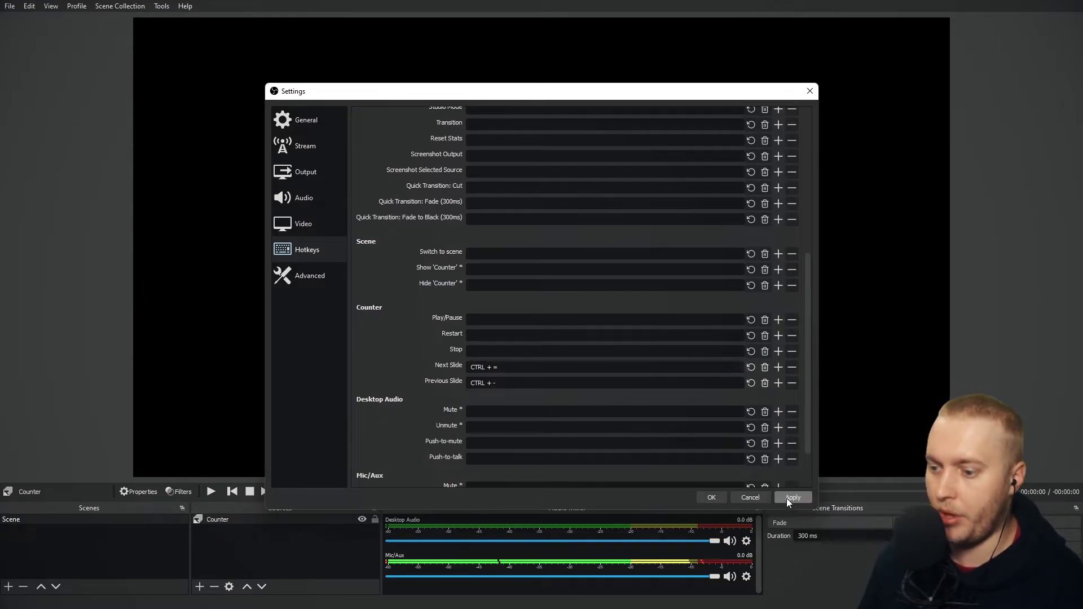
pyautogui.click(711, 497)
# Test the hotkeys: count up to 3, back to 1, up to 2, then back to 1
pyautogui.hotkey('ctrl', '+')
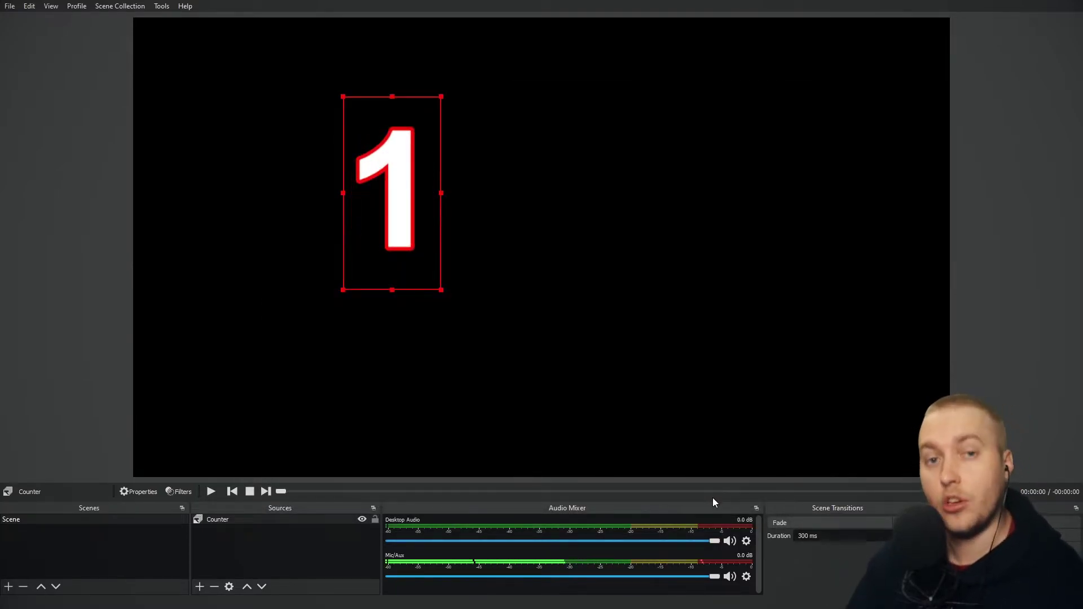
pyautogui.hotkey('ctrl', '+')
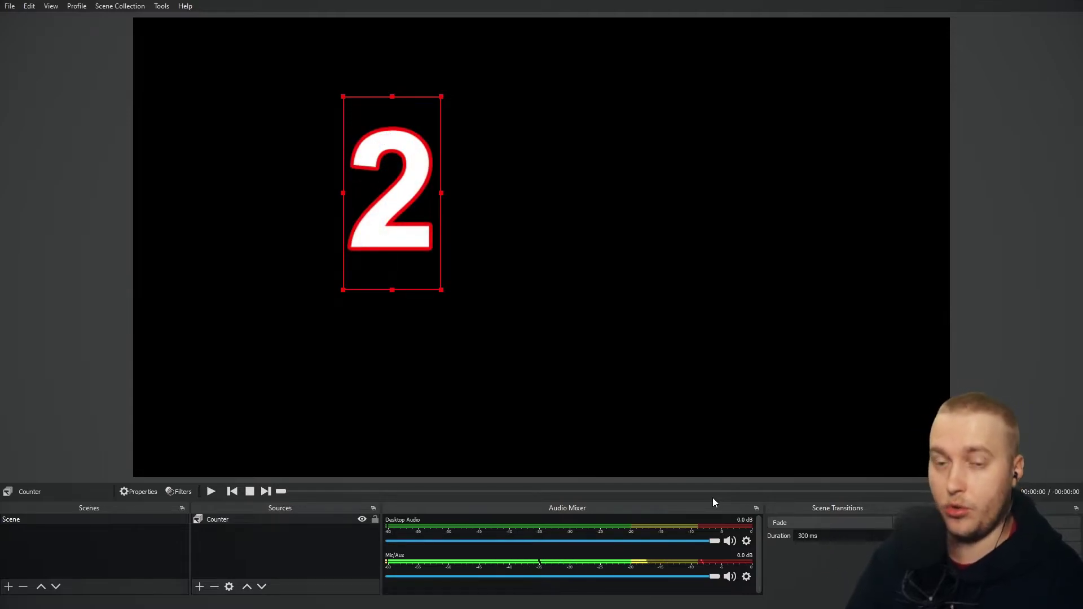
pyautogui.hotkey('ctrl', '+')
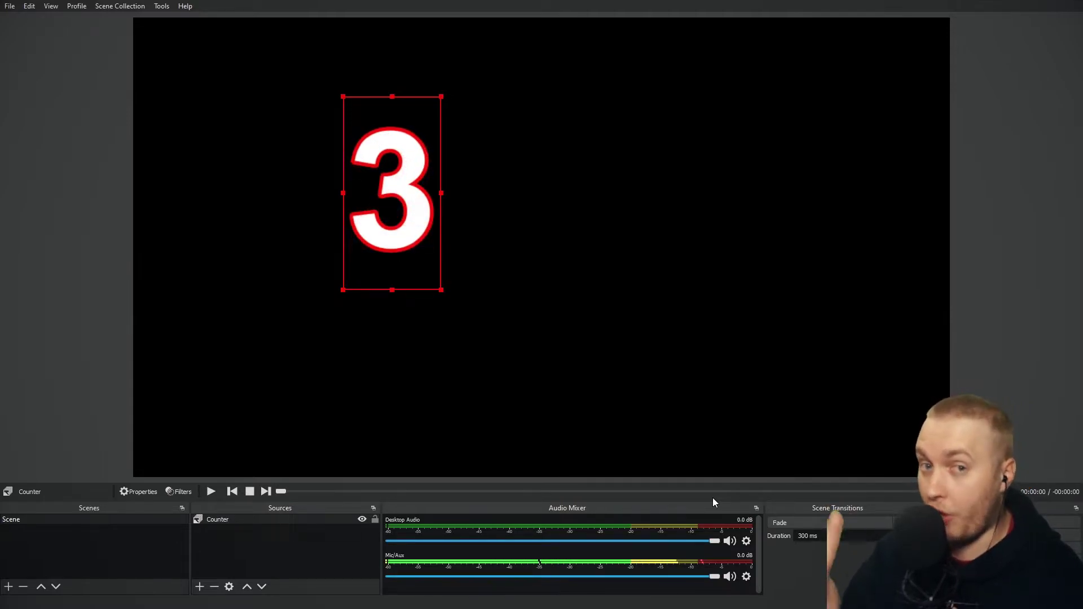
pyautogui.hotkey('ctrl', '-')
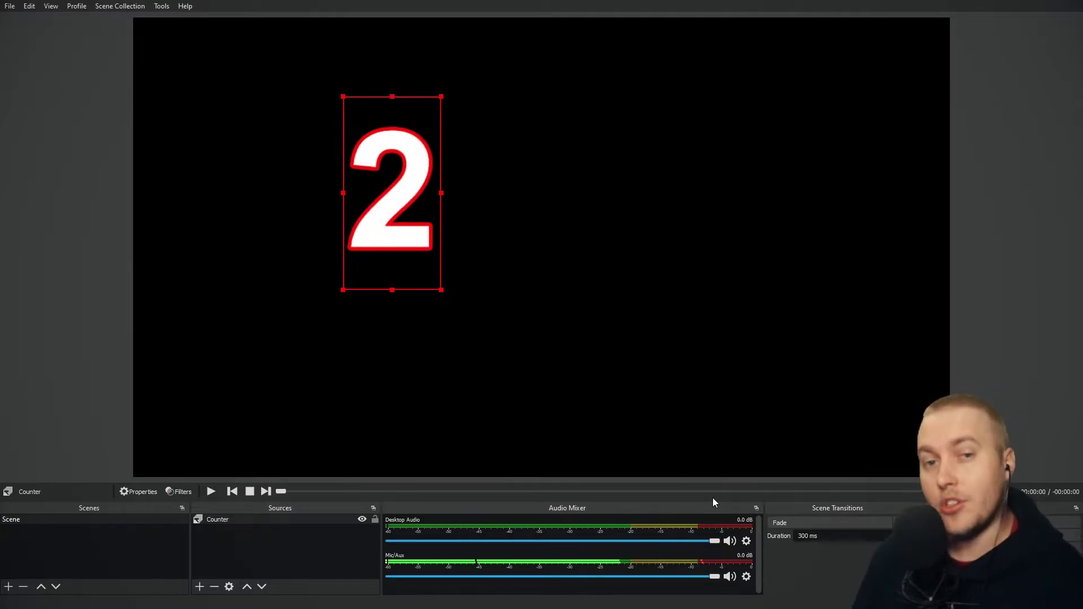
pyautogui.hotkey('ctrl', '-')
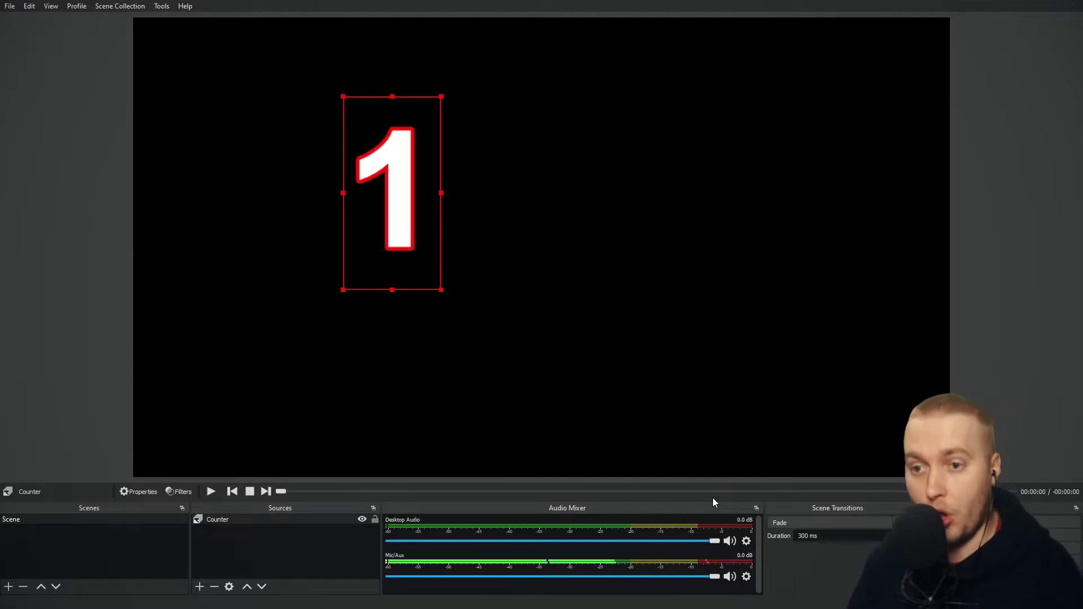
pyautogui.hotkey('ctrl', '+')
pyautogui.hotkey('ctrl', '-')
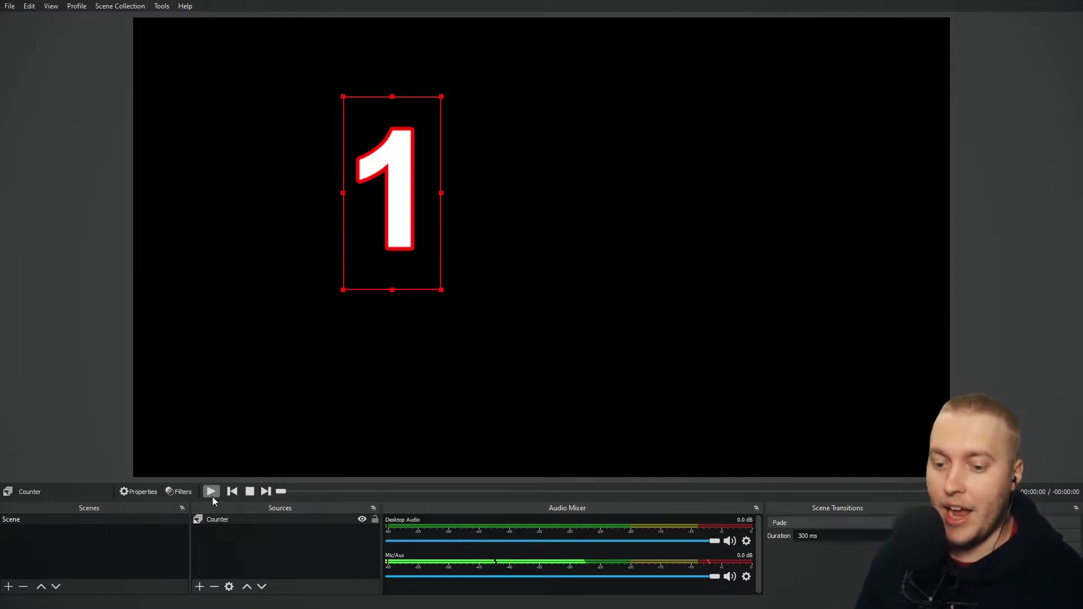
# Shrink the counter into the top-right corner and add a Text (GDI+) source labelled 'SWEAR JAR:'
pyautogui.moveTo(443, 96); pyautogui.dragTo(357, 233)
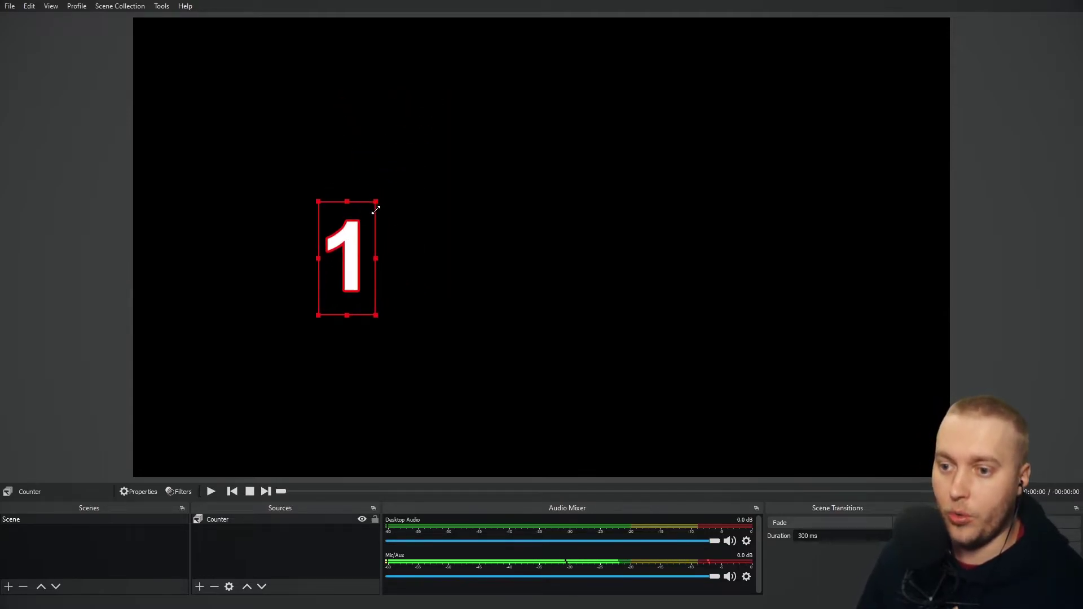
pyautogui.moveTo(345, 252); pyautogui.dragTo(909, 75)
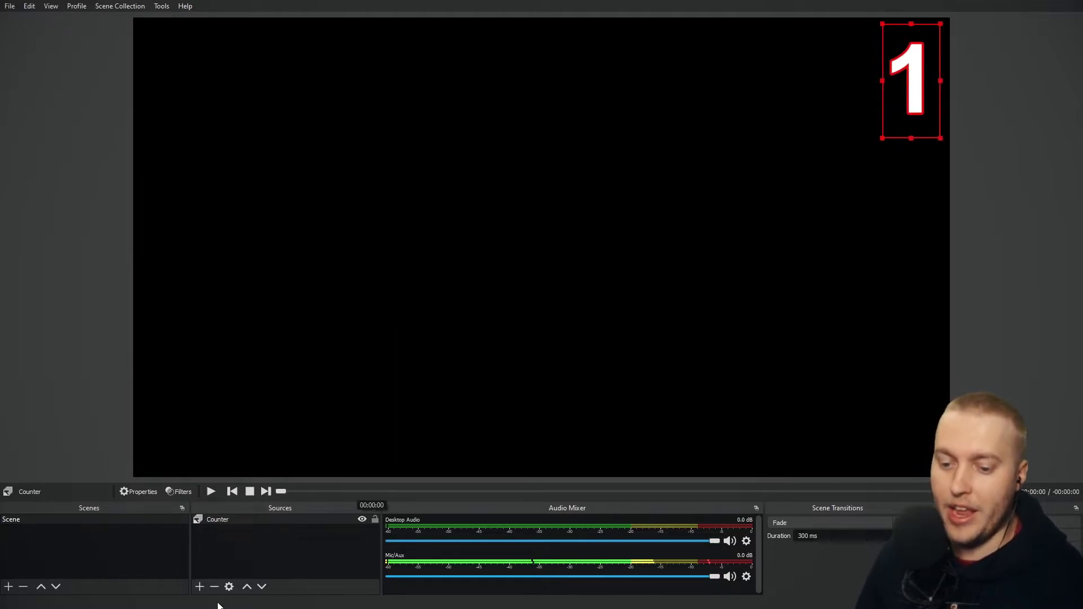
pyautogui.click(200, 588)
pyautogui.click(232, 498)
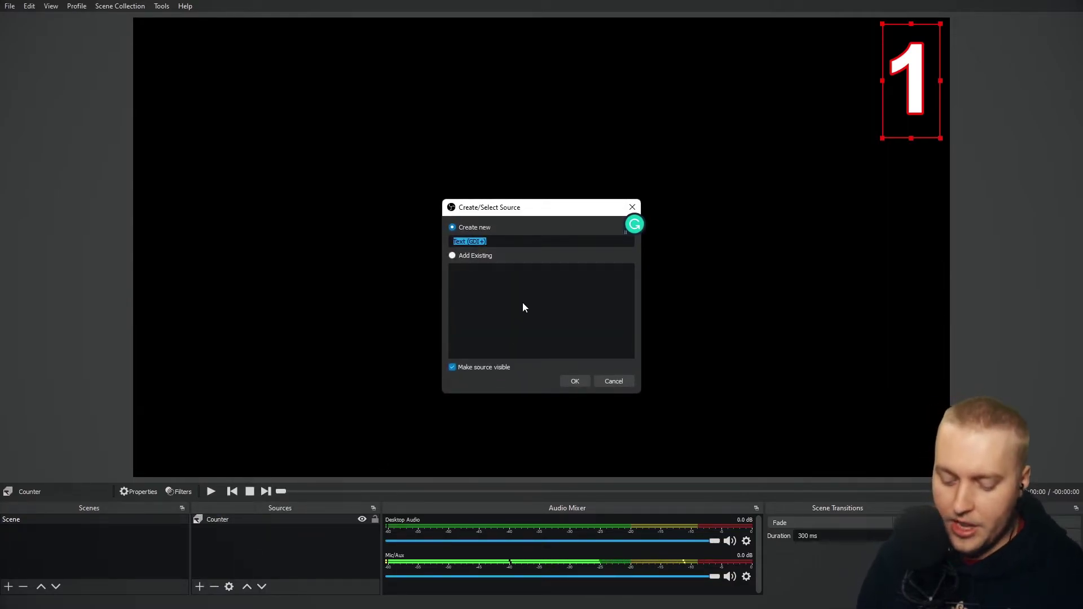
pyautogui.write('SWEAR JAR:')
pyautogui.click(576, 380)
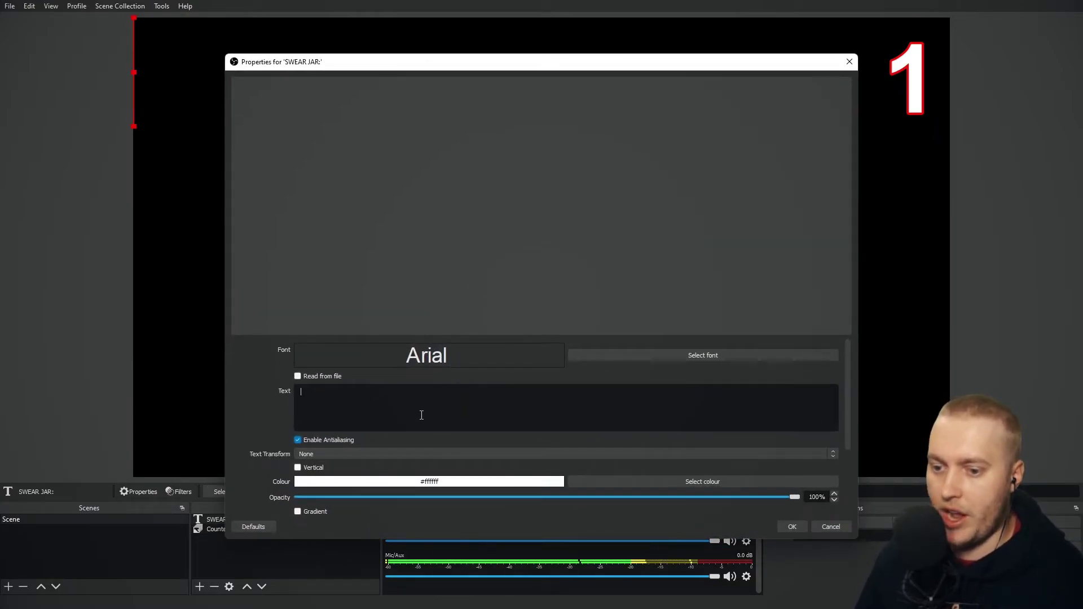
pyautogui.write('SWEAR JAR:')
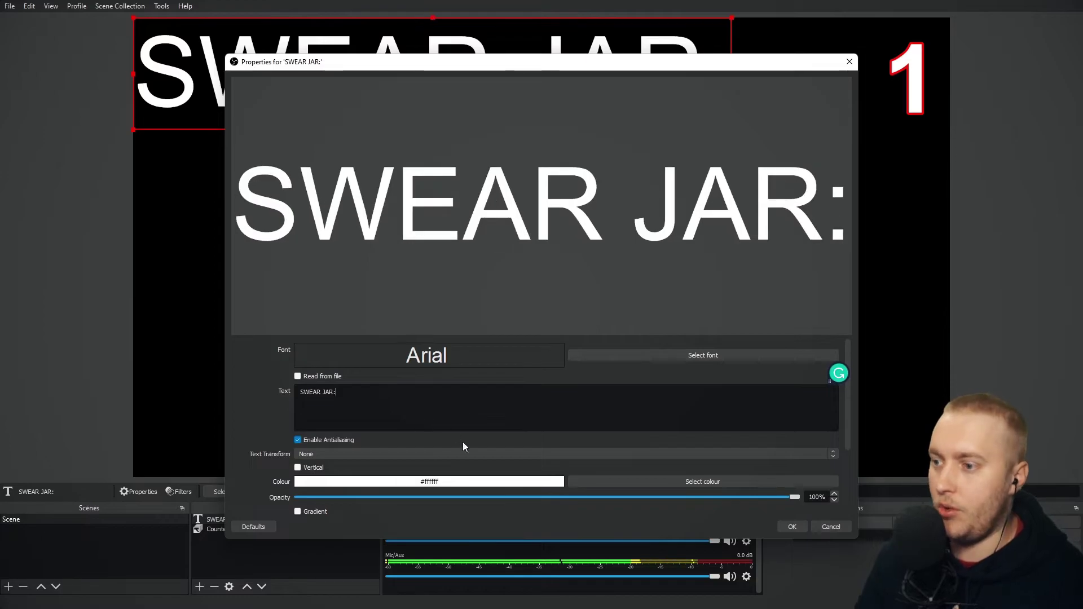
pyautogui.click(795, 527)
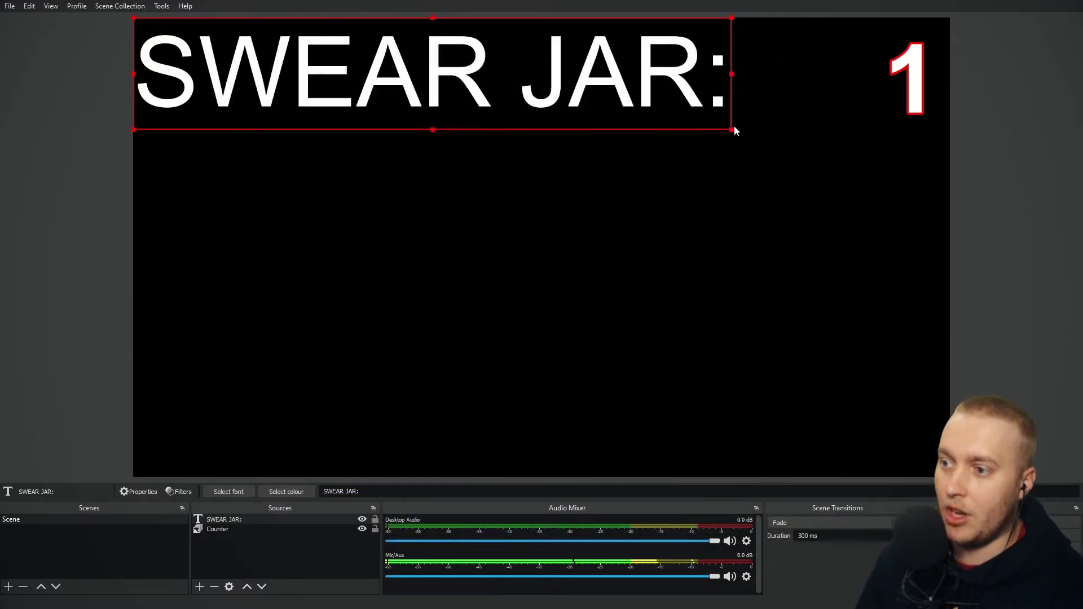
# Shrink the SWEAR JAR: label and place it beside a smaller counter
pyautogui.moveTo(734, 131); pyautogui.dragTo(493, 84)
pyautogui.moveTo(420, 54); pyautogui.dragTo(793, 85)
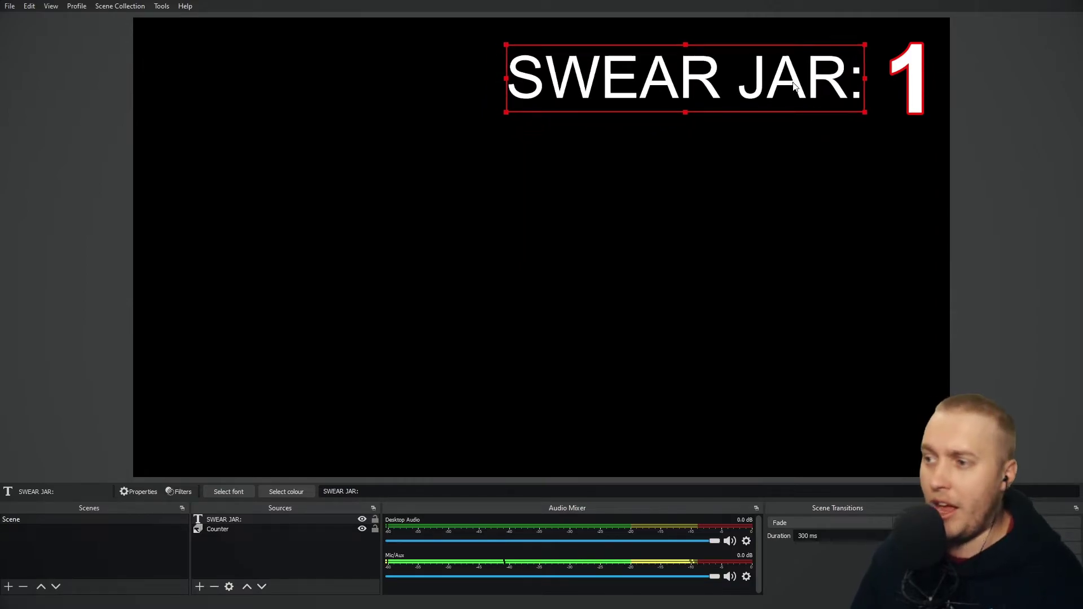
pyautogui.click(906, 84)
pyautogui.moveTo(939, 24); pyautogui.dragTo(901, 67)
pyautogui.click(1043, 131)
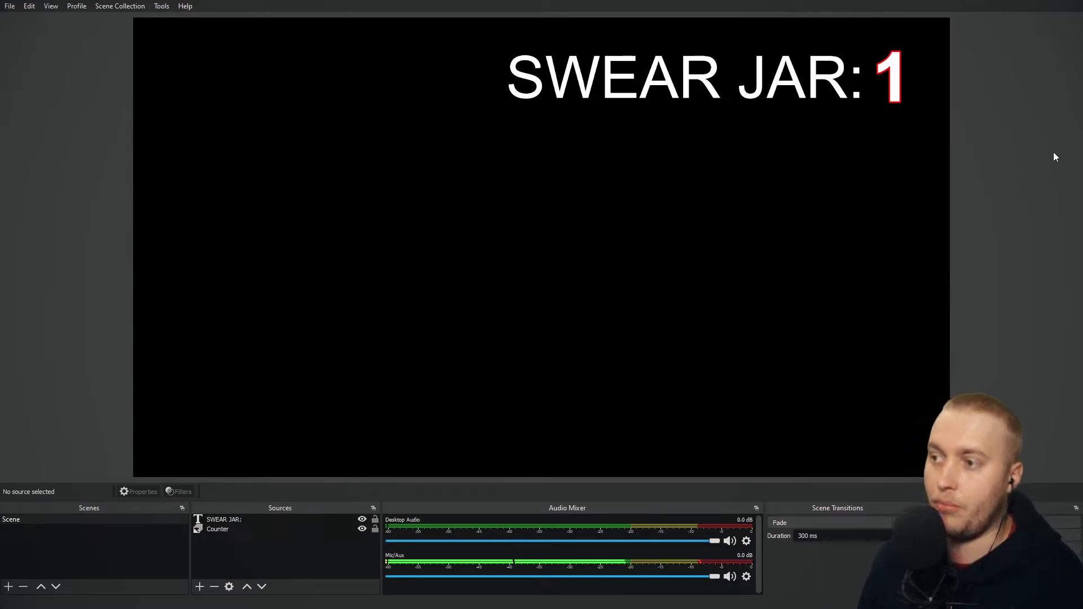
# Raise the counter to 4 with three hotkey presses and shift the label down-left
pyautogui.press('KP_Add')
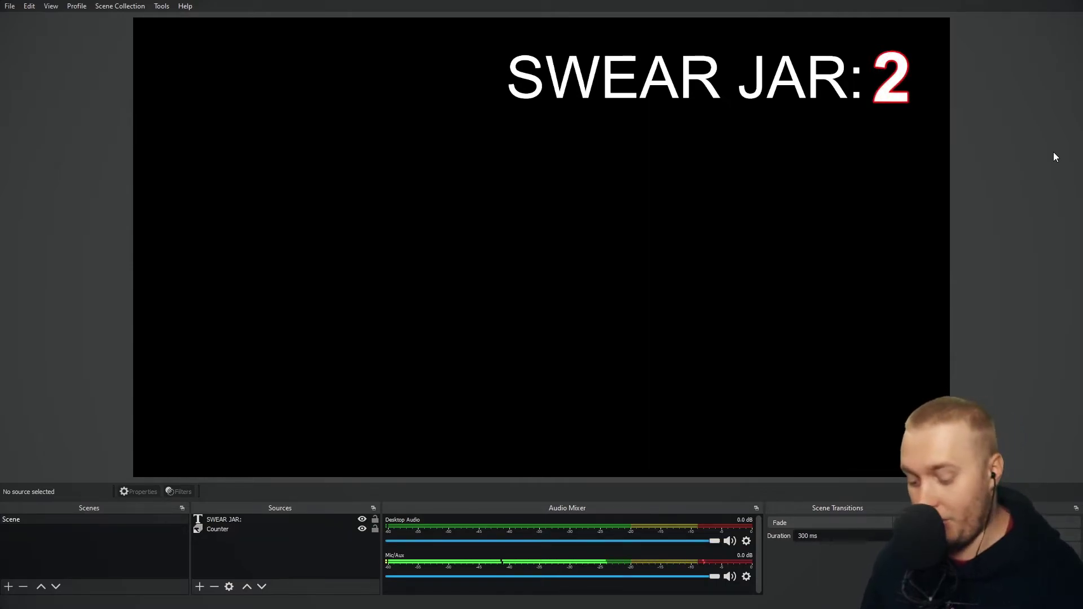
pyautogui.press('KP_Add')
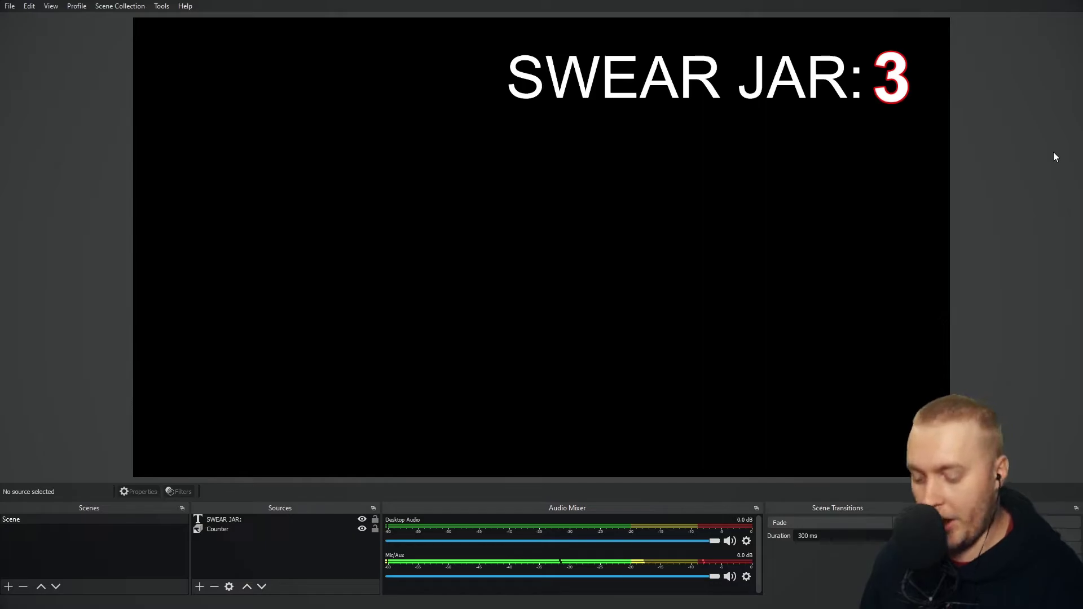
pyautogui.press('KP_Add')
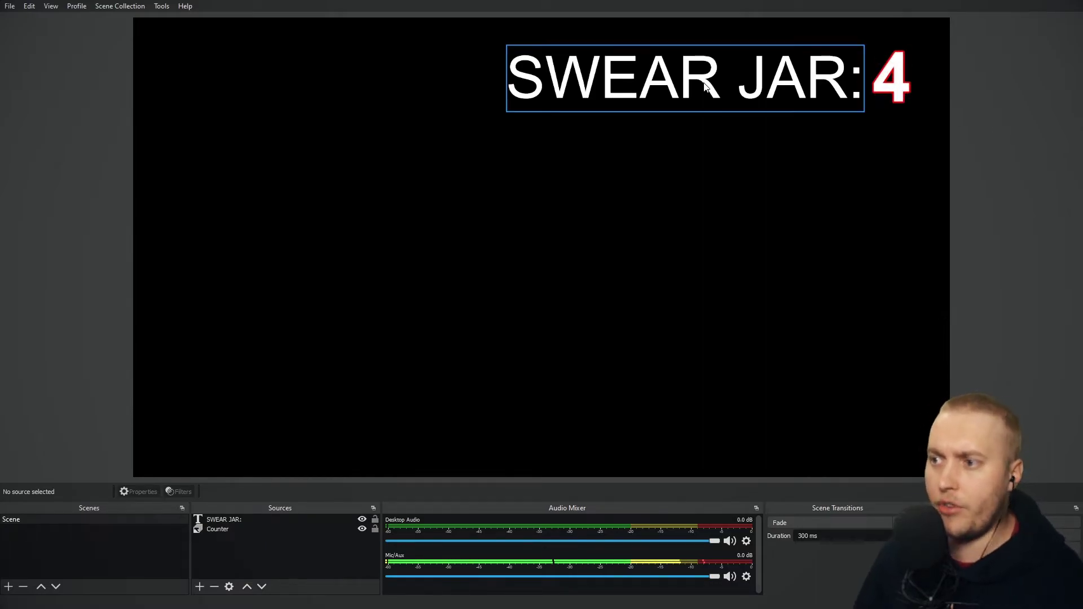
pyautogui.moveTo(706, 85); pyautogui.dragTo(500, 162)
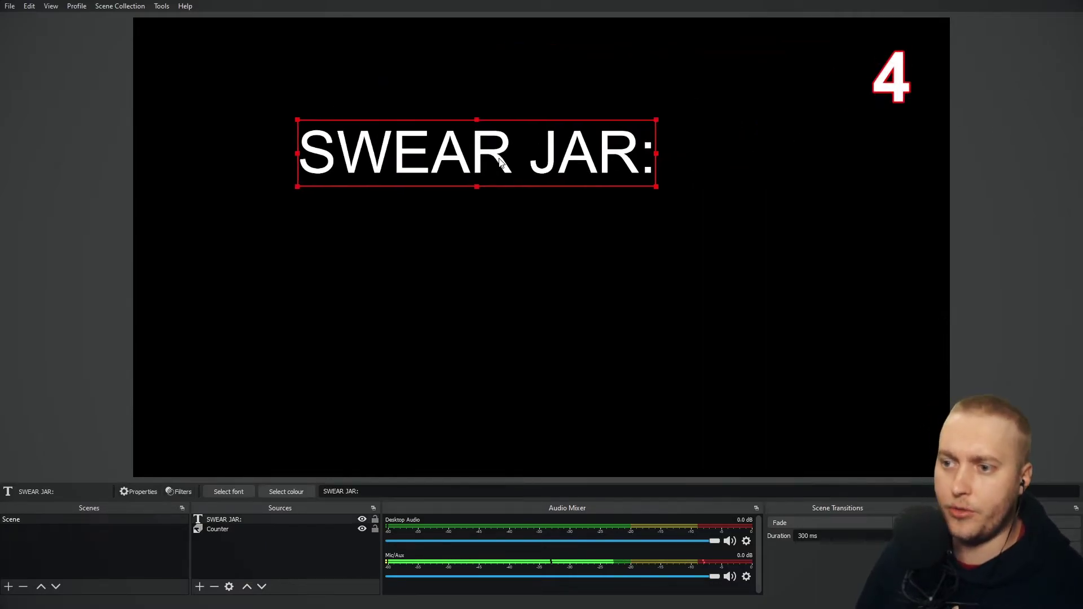
# Change the SWEAR JAR: label's text to 'TEAM A' and shrink its box
pyautogui.doubleClick(233, 519)
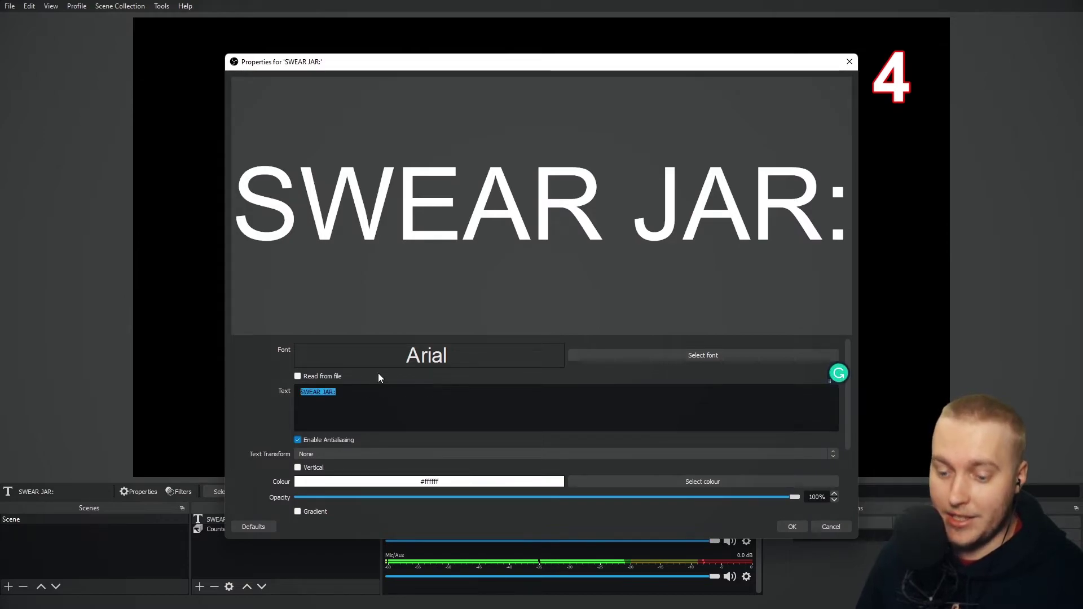
pyautogui.write('TEAM A')
pyautogui.press('BackSpace')
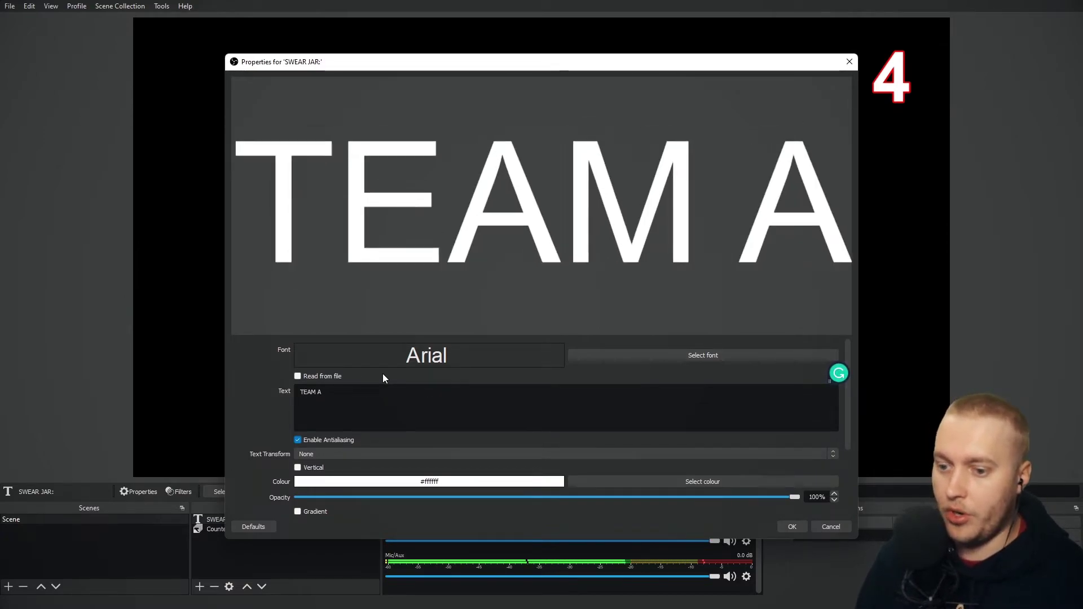
pyautogui.write(':L')
pyautogui.press('BackSpace')
pyautogui.click(792, 526)
pyautogui.moveTo(434, 207); pyautogui.dragTo(364, 229)
pyautogui.doubleClick(232, 520)
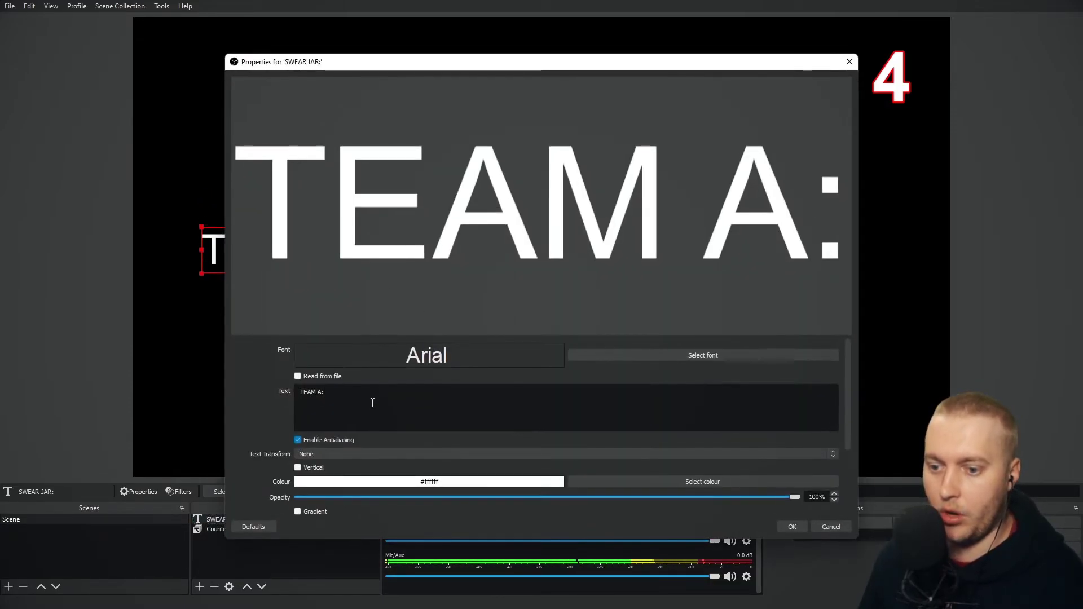
pyautogui.click(565, 407)
pyautogui.press('BackSpace')
pyautogui.click(792, 527)
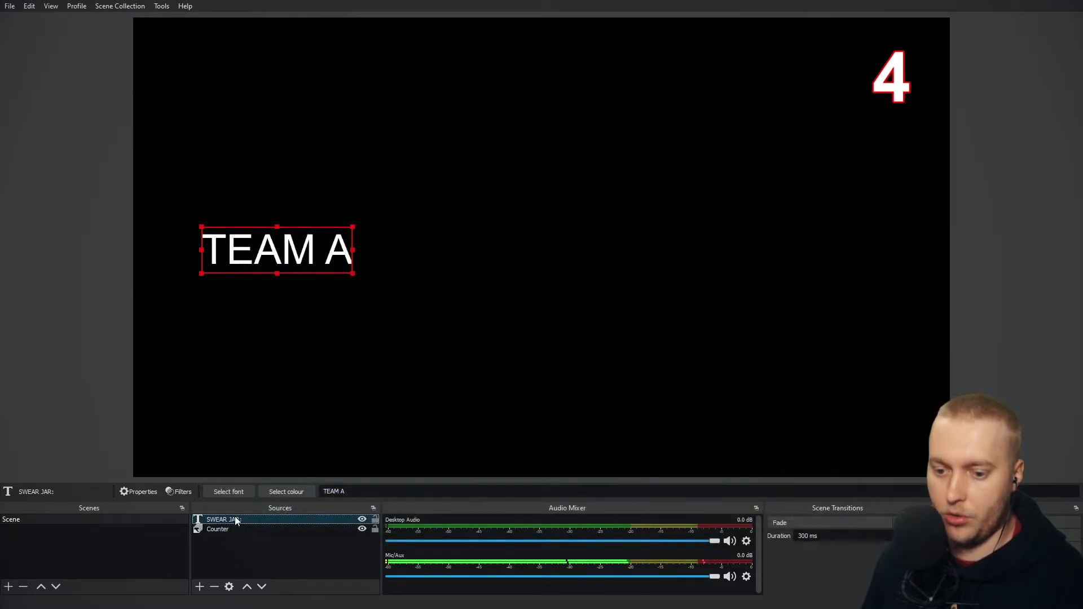
# Duplicate the TEAM A source and change the copy's text to 'TEAM B'
pyautogui.rightClick(234, 517)
pyautogui.click(218, 554)
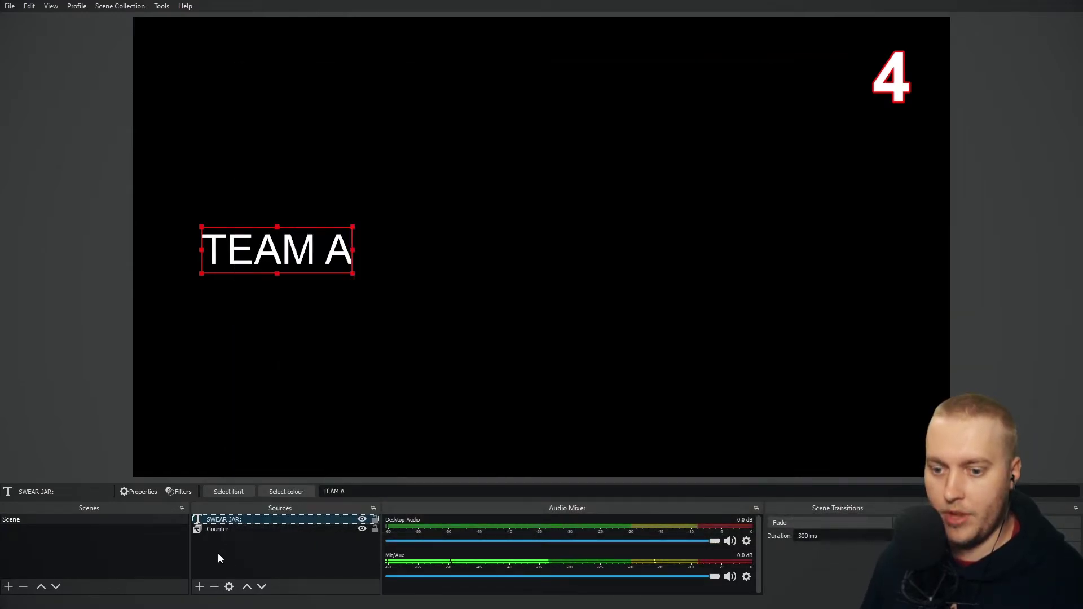
pyautogui.rightClick(224, 523)
pyautogui.click(273, 267)
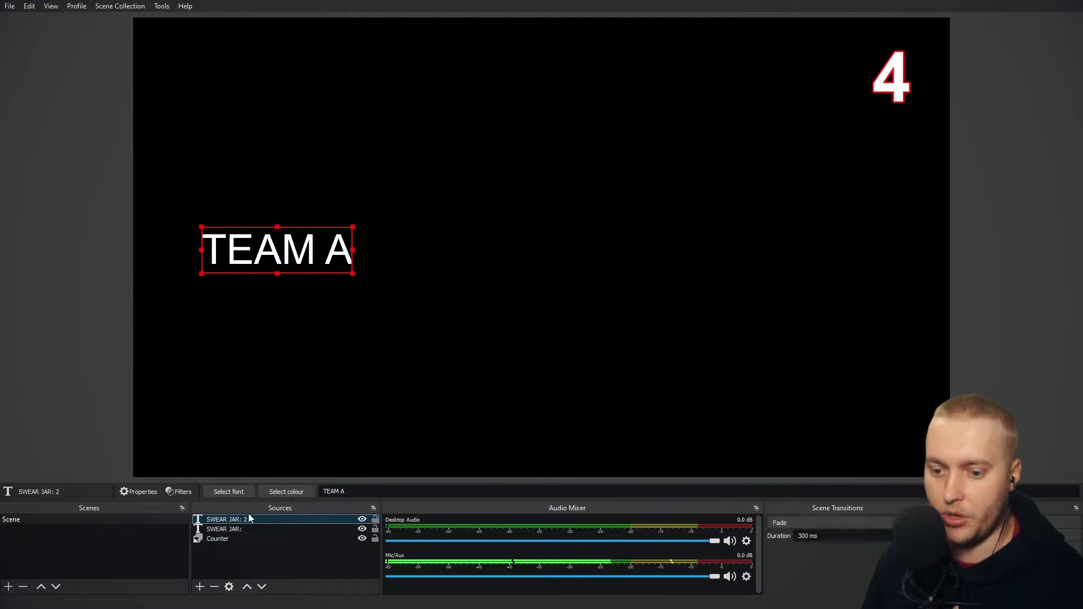
pyautogui.doubleClick(249, 520)
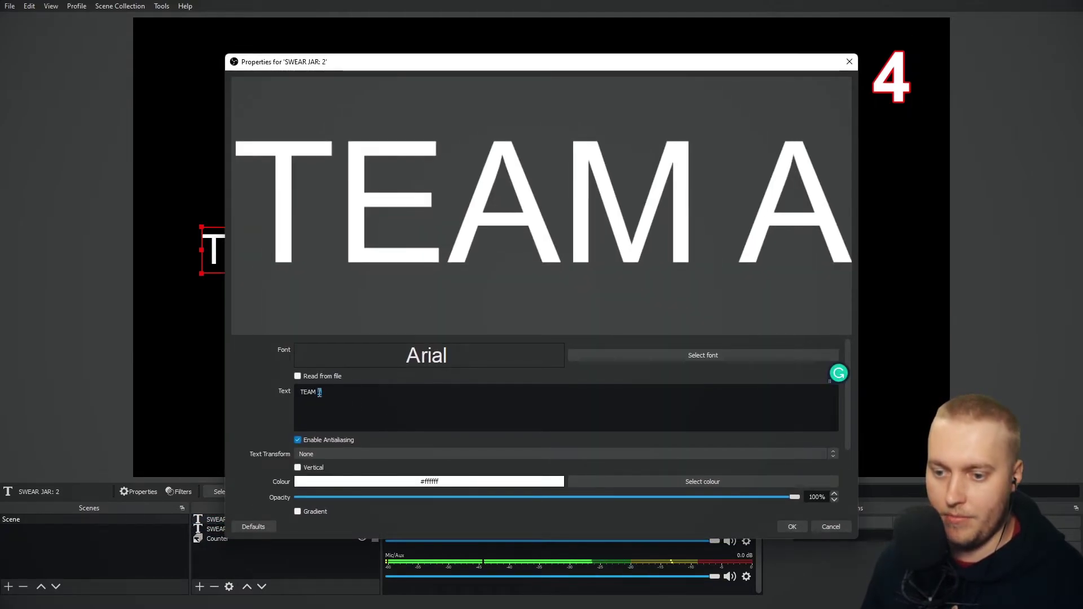
pyautogui.write('B')
pyautogui.click(792, 526)
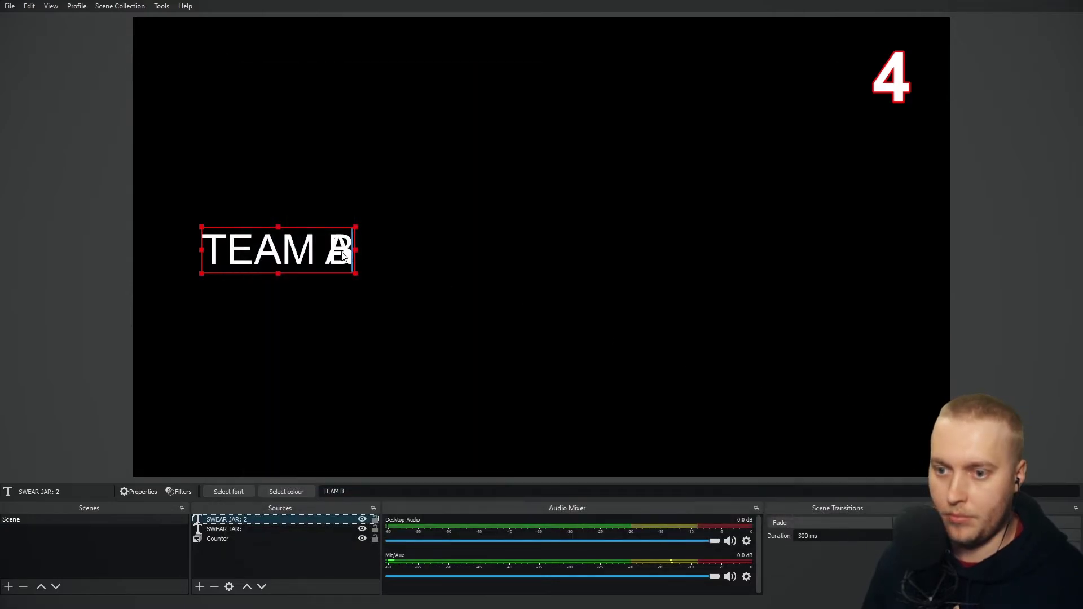
# Move TEAM B to the right side and place the 4 counter beside TEAM A
pyautogui.moveTo(343, 256); pyautogui.dragTo(739, 258)
pyautogui.click(1025, 126)
pyautogui.moveTo(896, 78); pyautogui.dragTo(410, 247)
# Shrink the 4 counter slightly and nudge it upward
pyautogui.click(424, 202)
pyautogui.click(418, 211)
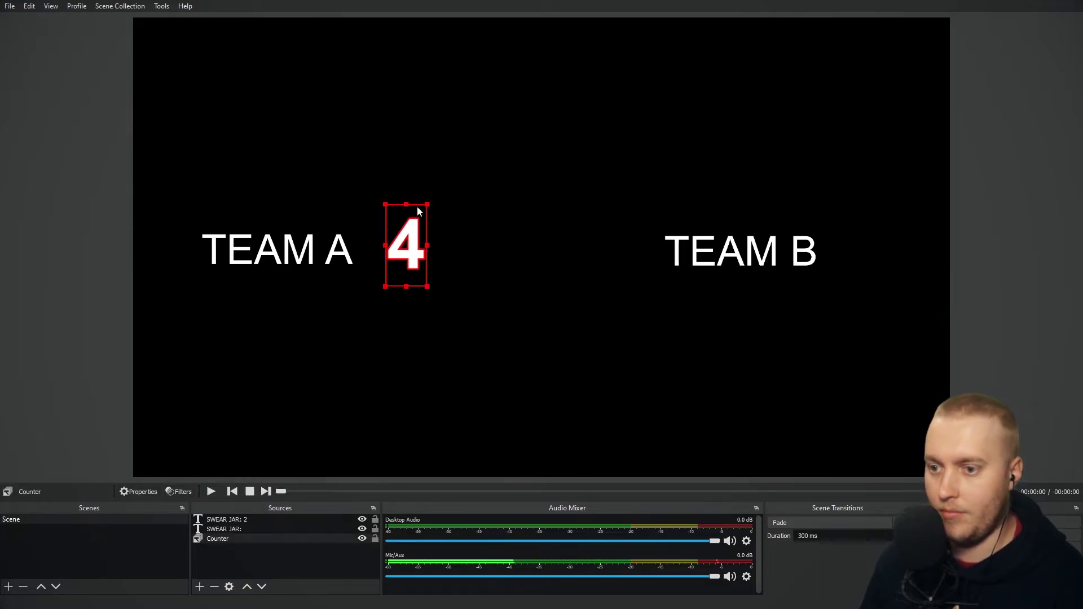
pyautogui.moveTo(427, 205); pyautogui.dragTo(413, 223)
pyautogui.moveTo(404, 260); pyautogui.dragTo(406, 224)
pyautogui.click(584, 255)
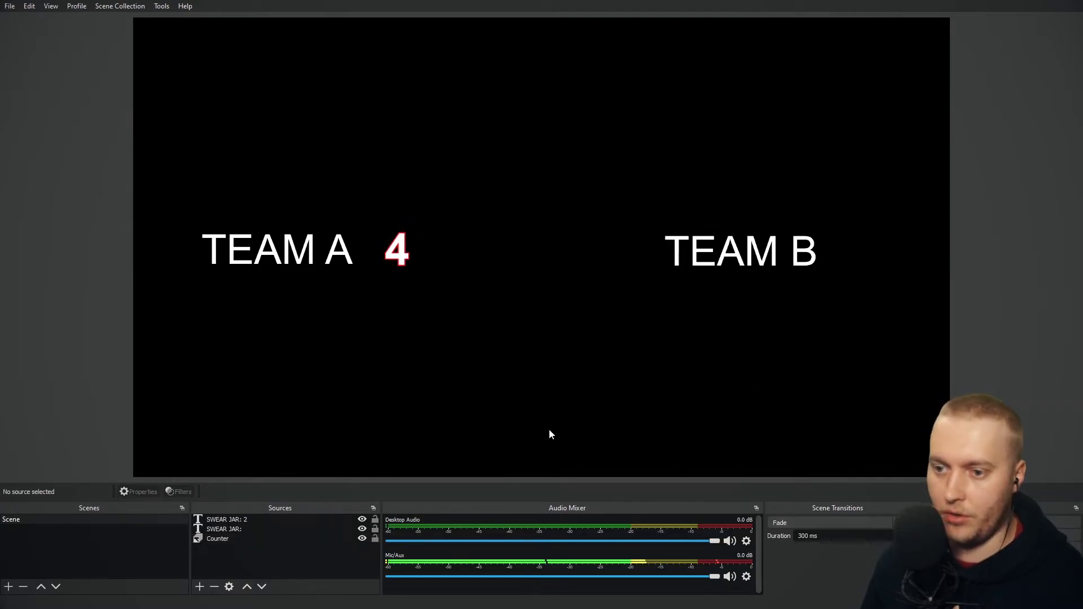
# Copy the Counter source and paste a duplicate, Counter 2, below the team labels
pyautogui.click(215, 537)
pyautogui.rightClick(215, 537)
pyautogui.click(245, 263)
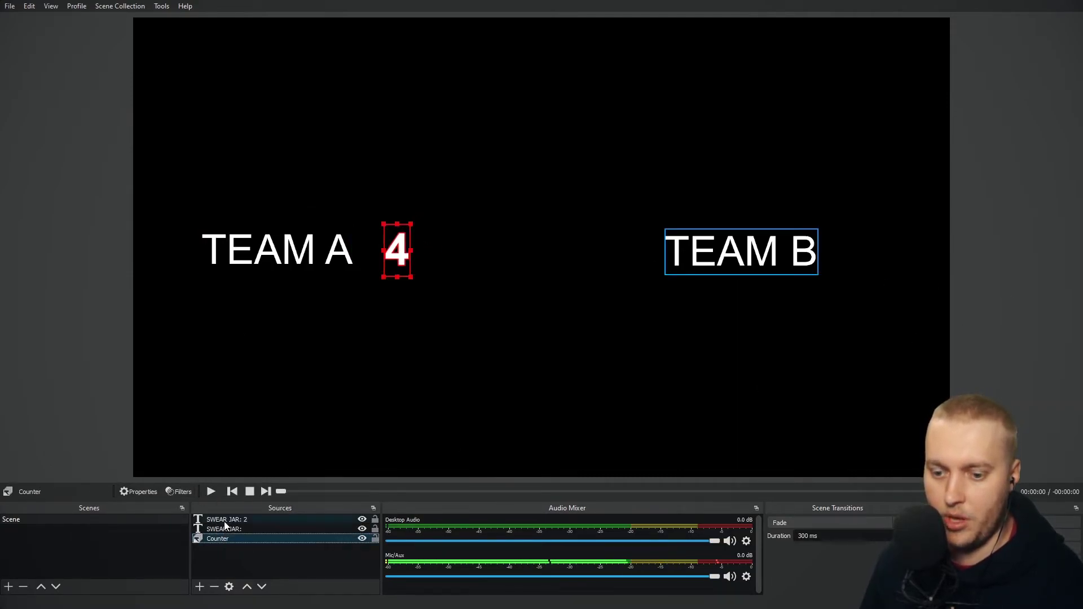
pyautogui.rightClick(224, 541)
pyautogui.click(264, 289)
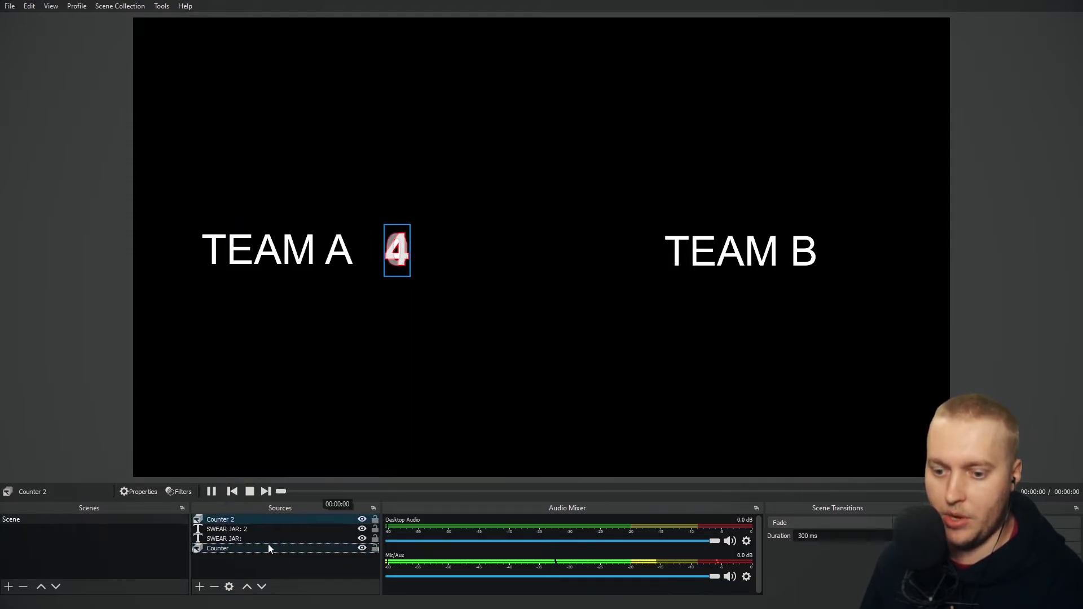
pyautogui.moveTo(238, 519); pyautogui.dragTo(239, 543)
# Move the 4 counter to sit just left of TEAM B
pyautogui.moveTo(387, 260); pyautogui.dragTo(635, 254)
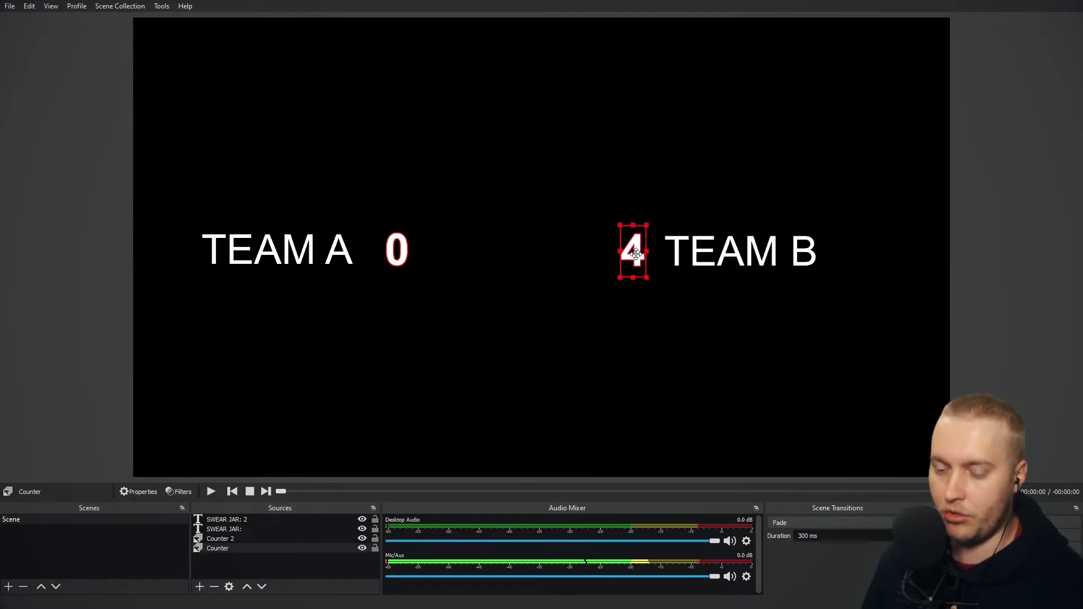
pyautogui.click(465, 309)
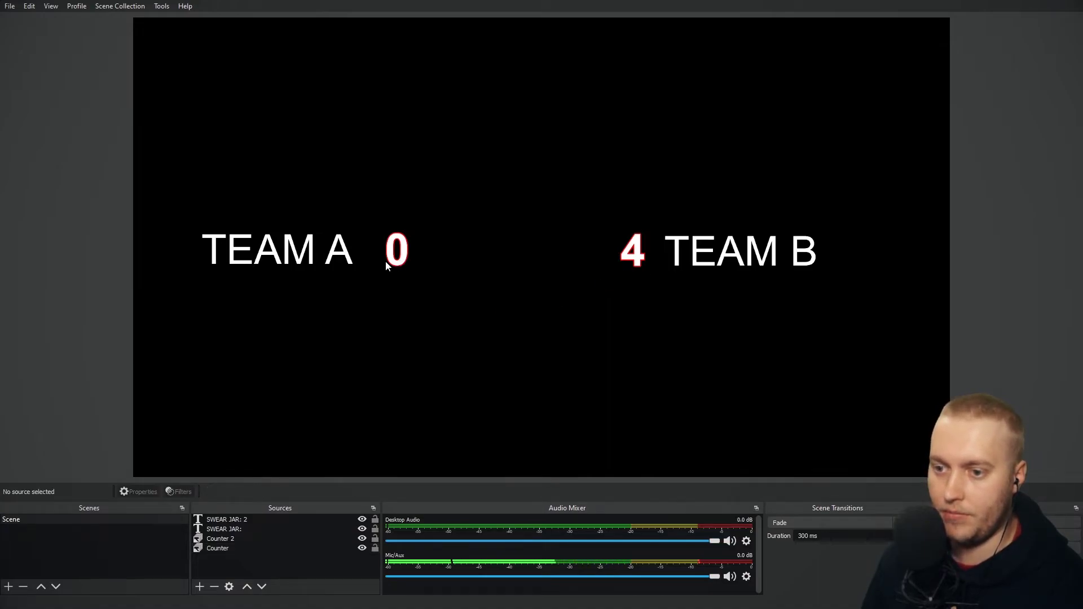
pyautogui.click(232, 539)
pyautogui.keyDown('ctrl'); pyautogui.click(248, 539); pyautogui.keyUp('ctrl')
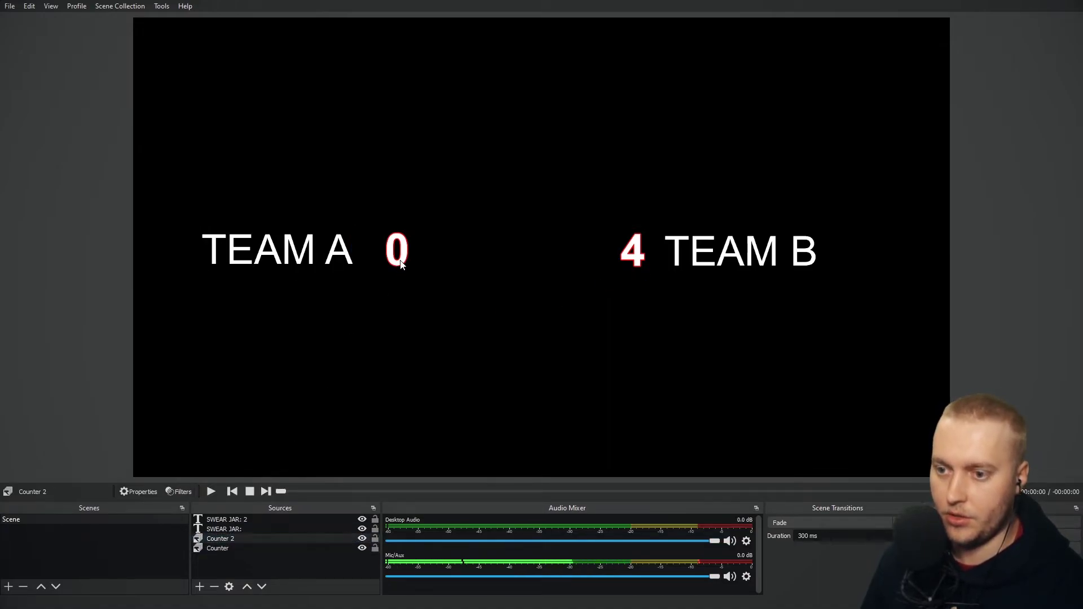
pyautogui.click(258, 537)
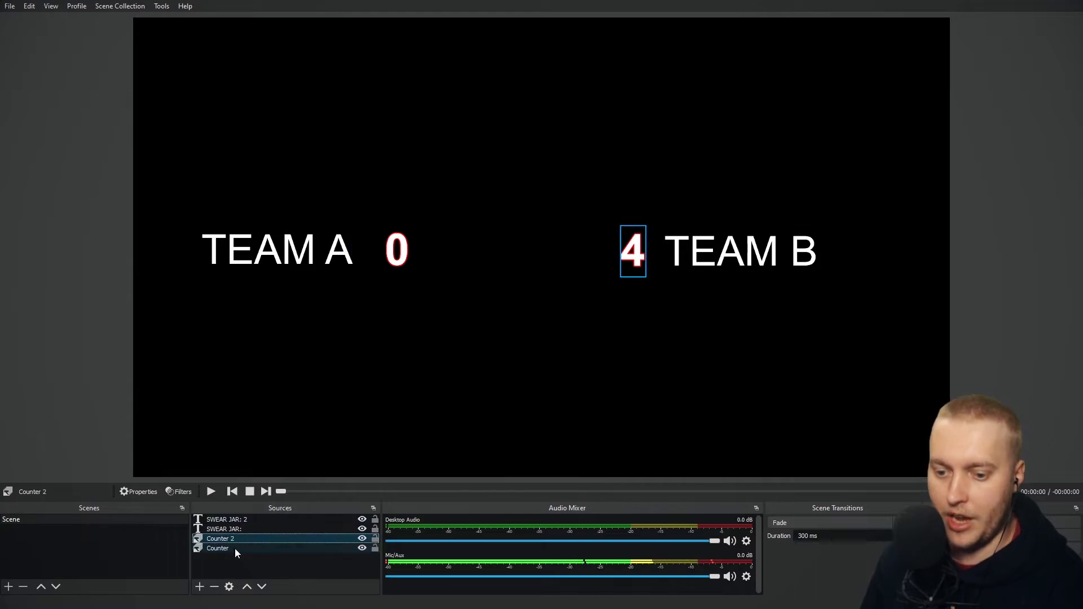
pyautogui.click(306, 322)
# Delete the Counter 2 source, cancelling an accidental delete of the TEAM A label
pyautogui.click(232, 531)
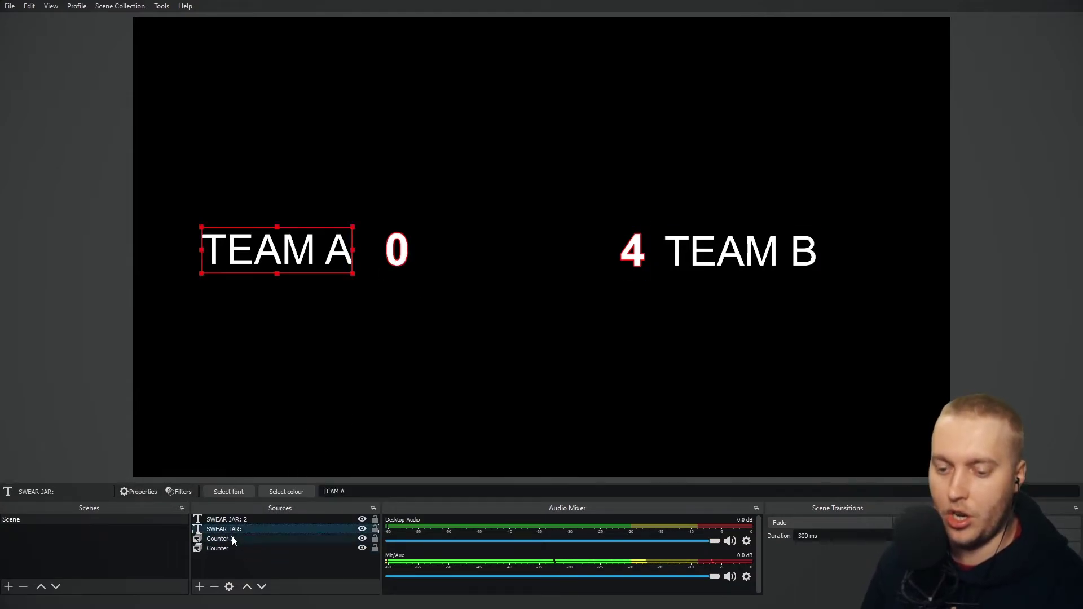
pyautogui.press('Delete')
pyautogui.click(608, 317)
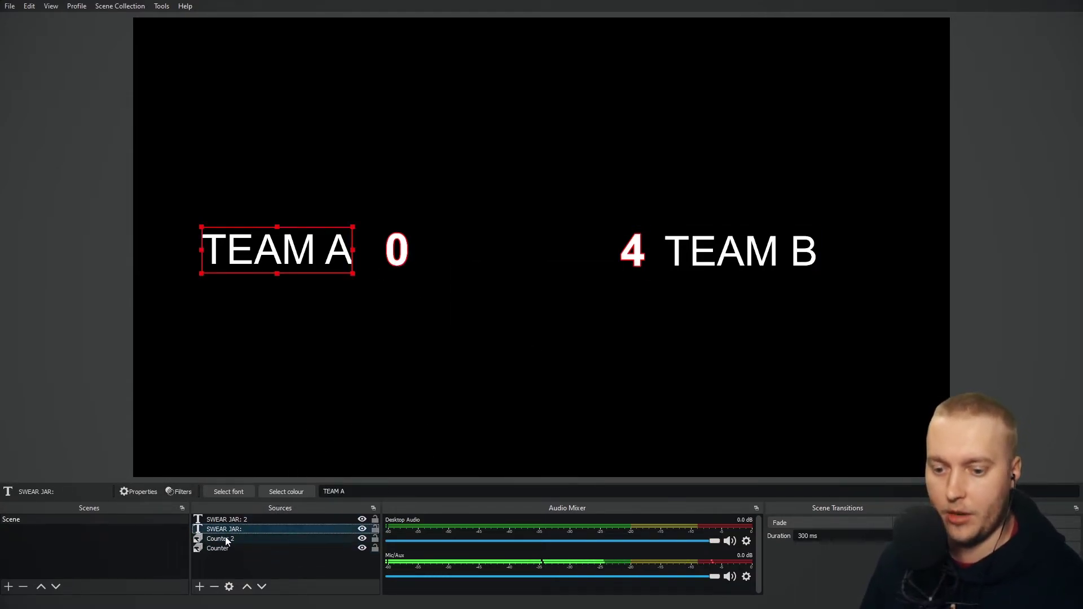
pyautogui.click(225, 536)
pyautogui.press('Delete')
# Confirm removing the old Counter 2 and create a Text Slide Show source named 'Counter 2'
pyautogui.click(574, 318)
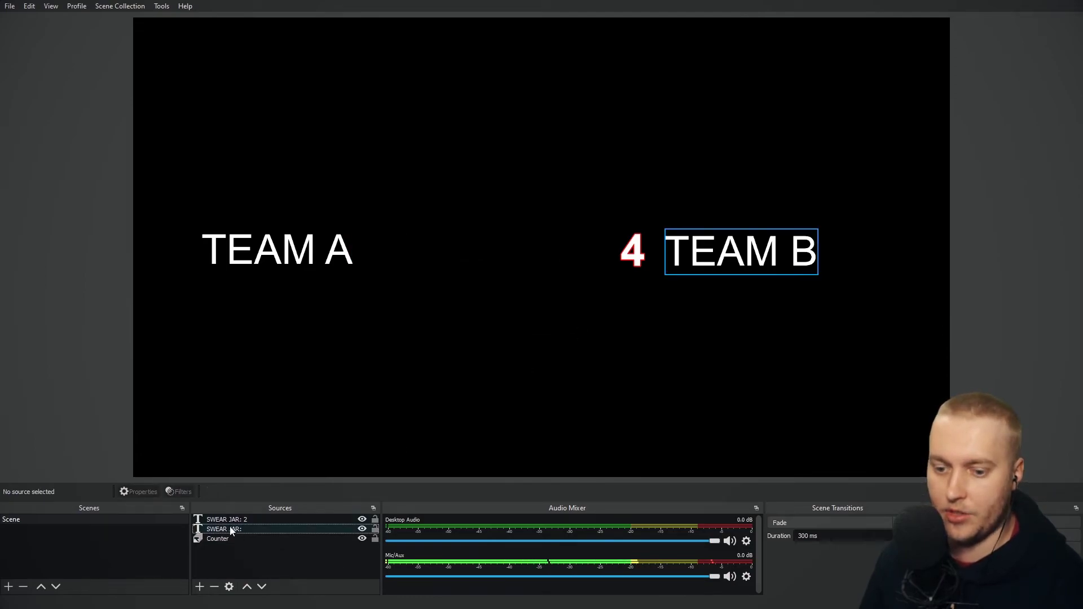
pyautogui.click(199, 587)
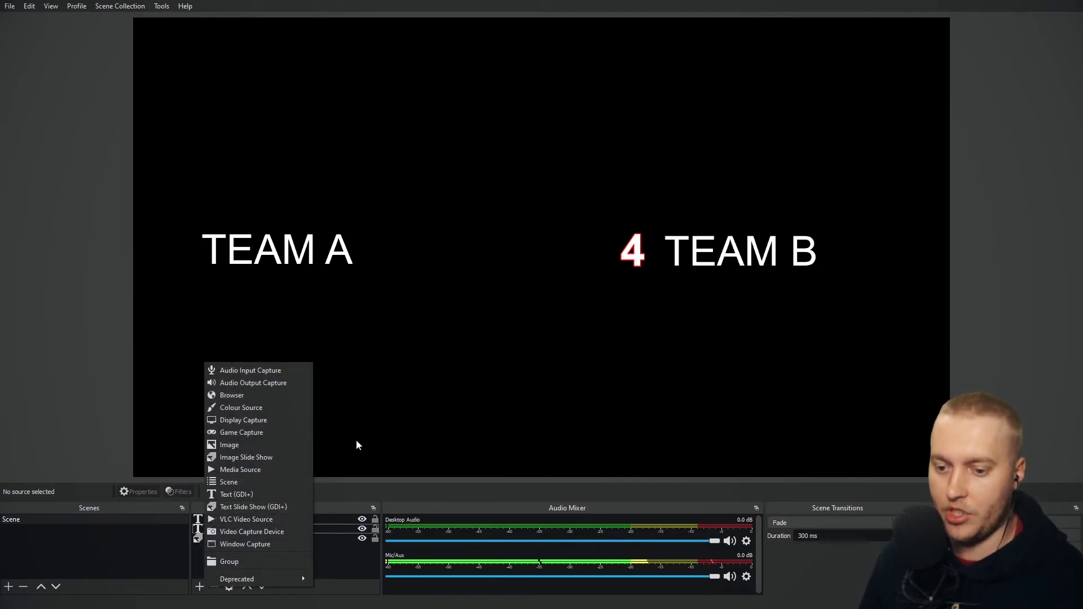
pyautogui.click(248, 507)
pyautogui.write('C')
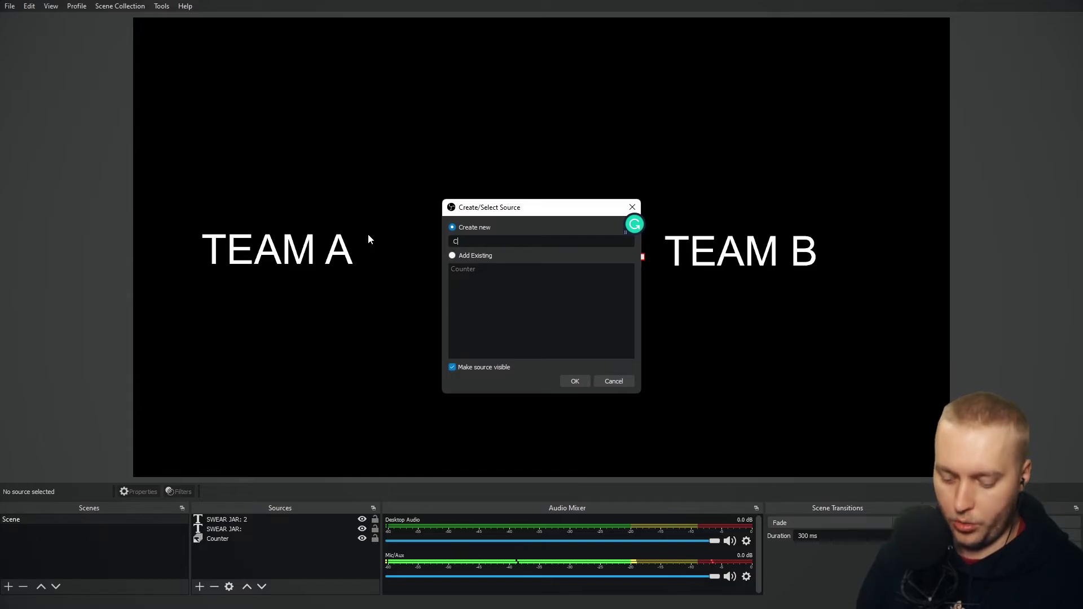
pyautogui.write('ounter 2')
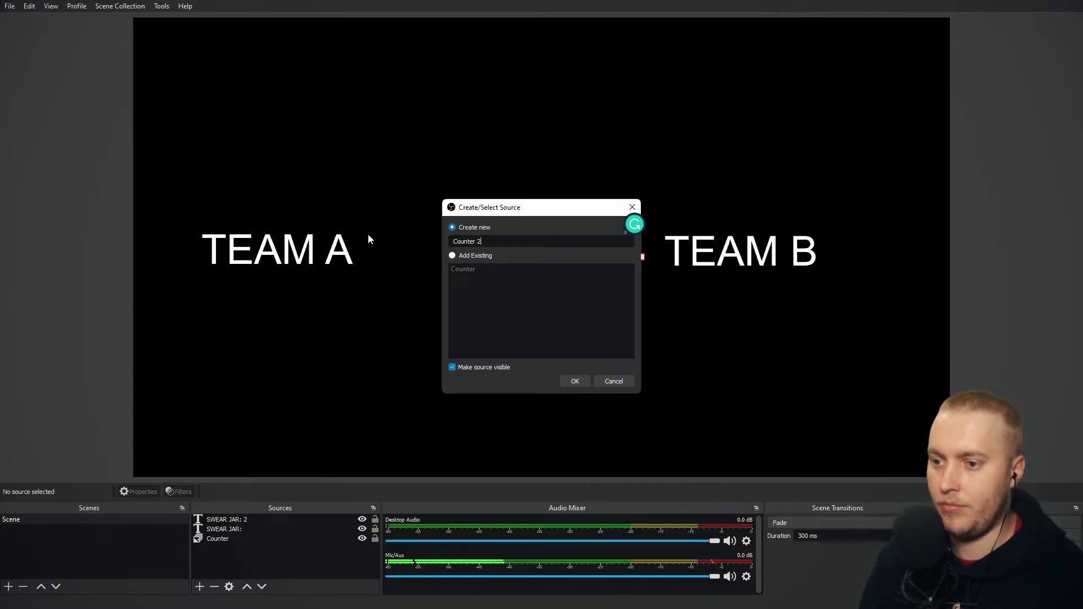
pyautogui.click(575, 381)
# Set Counter 2's font to Formula1
pyautogui.scroll(-5, 368, 435)
pyautogui.scroll(1, 427, 401)
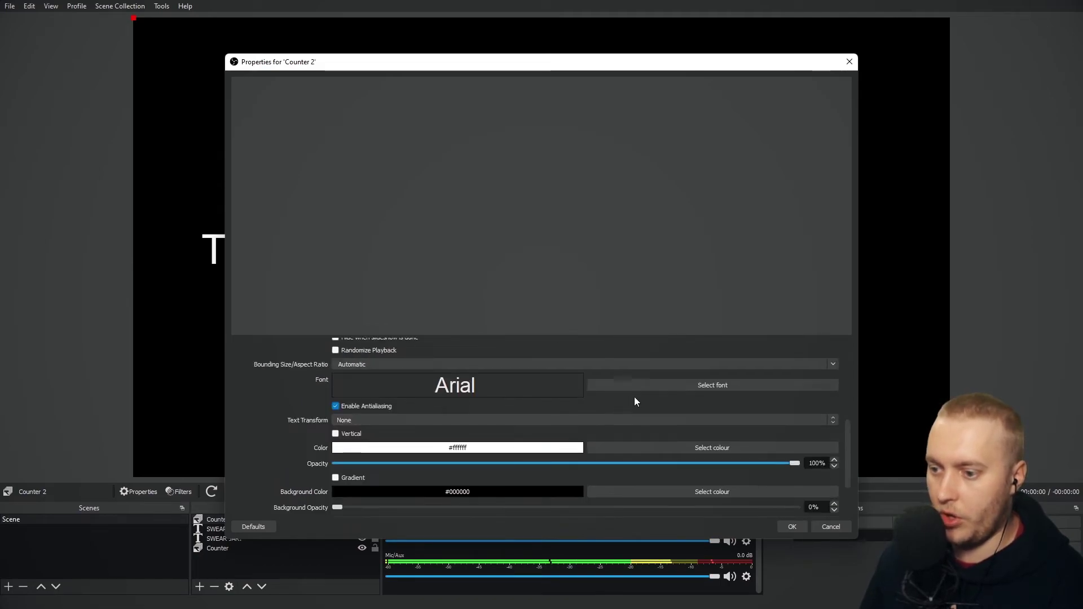
pyautogui.click(712, 385)
pyautogui.press('Down')
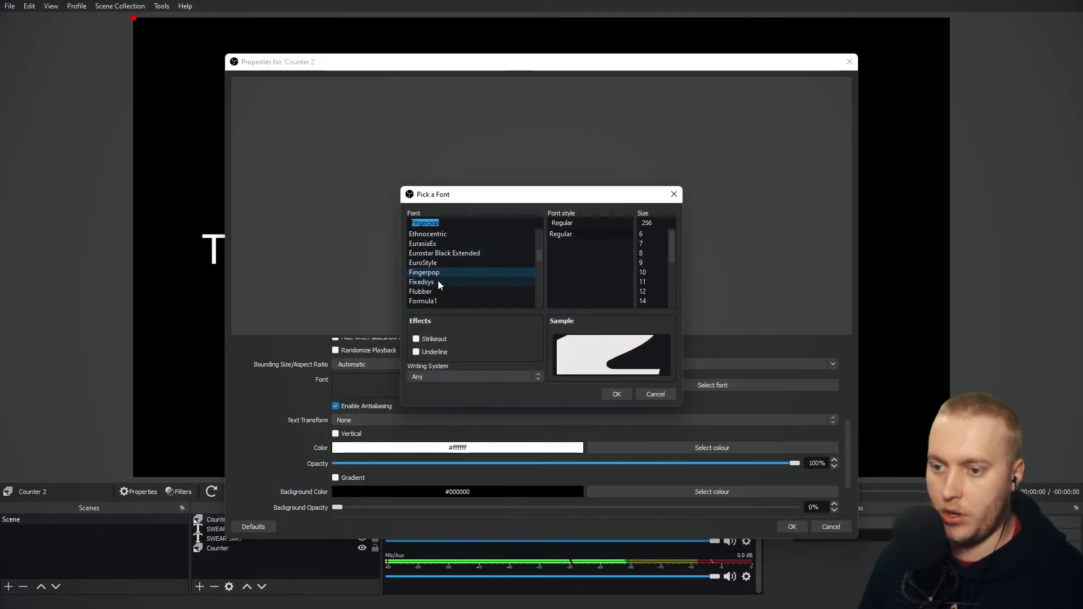
pyautogui.scroll(-2, 438, 280)
pyautogui.click(428, 274)
pyautogui.click(615, 394)
# Enable a blue outline on Counter 2's text
pyautogui.scroll(-3, 273, 460)
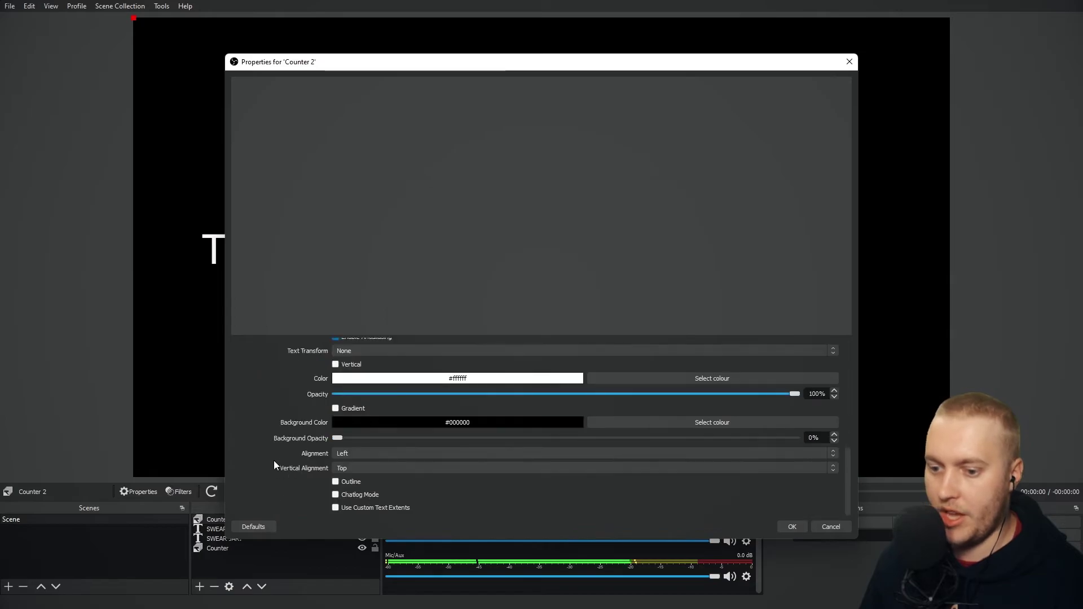
pyautogui.click(347, 480)
pyautogui.scroll(-1, 672, 505)
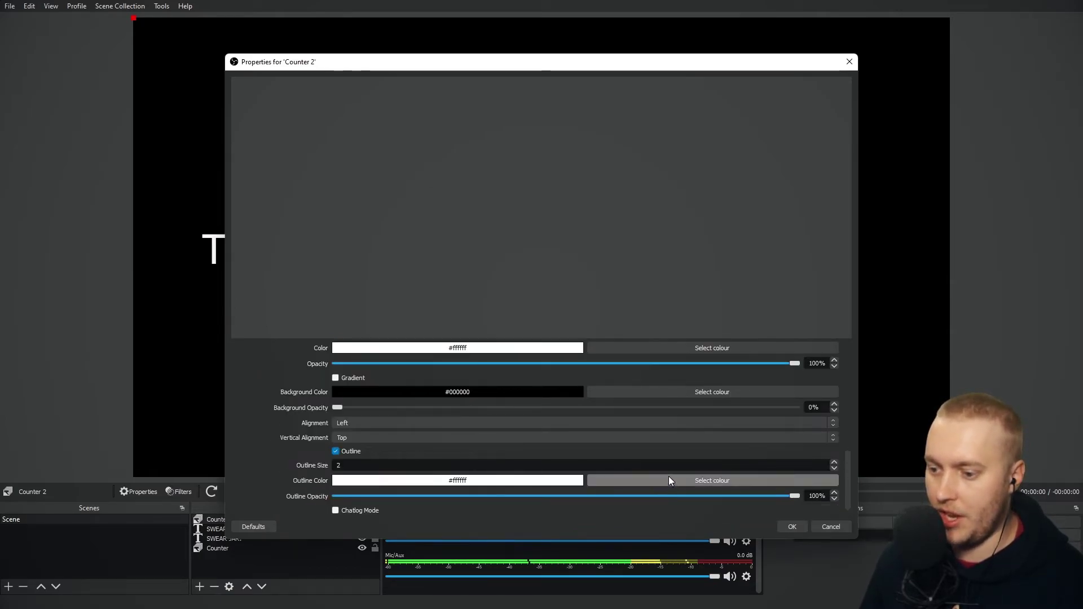
pyautogui.click(670, 480)
pyautogui.click(407, 244)
pyautogui.click(623, 405)
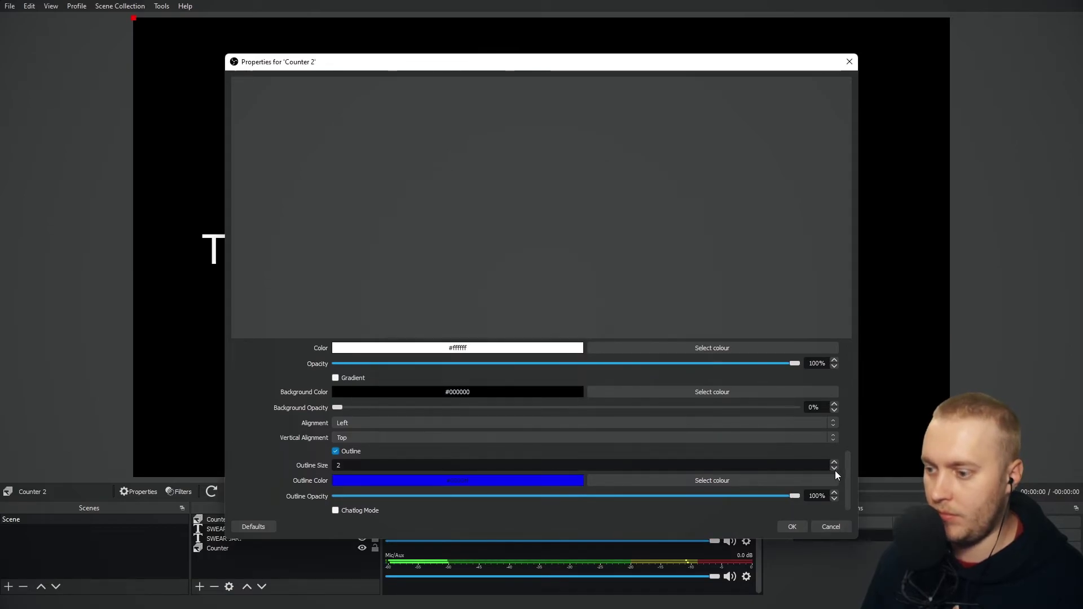
pyautogui.write('4')
# Add slide texts 0, 1 and 2
pyautogui.scroll(10, 242, 410)
pyautogui.scroll(2, 316, 424)
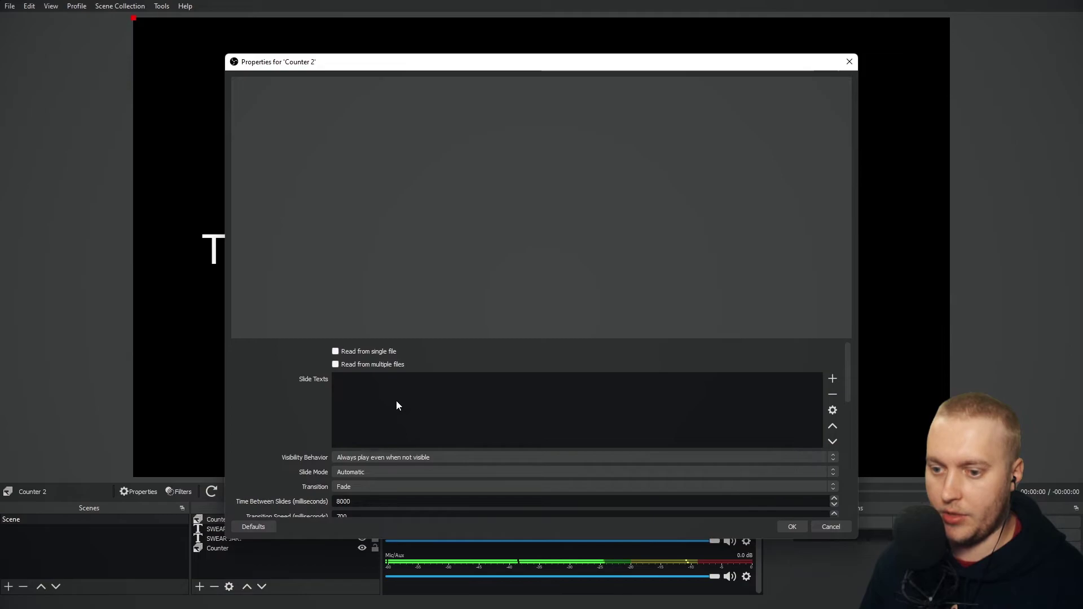
pyautogui.click(833, 379)
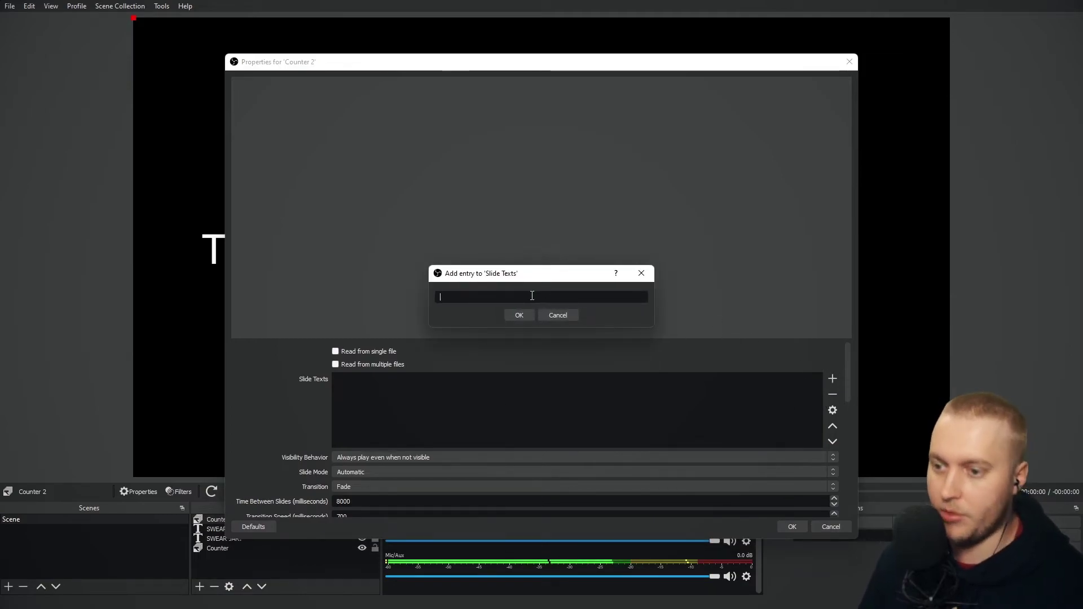
pyautogui.write('0')
pyautogui.click(519, 316)
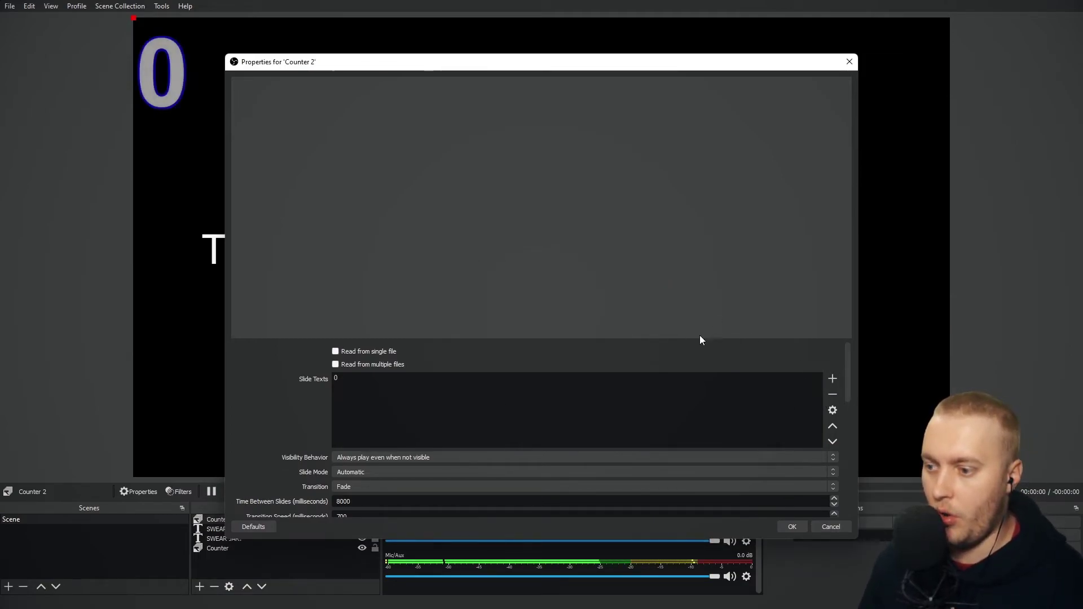
pyautogui.click(832, 379)
pyautogui.write('1')
pyautogui.click(526, 315)
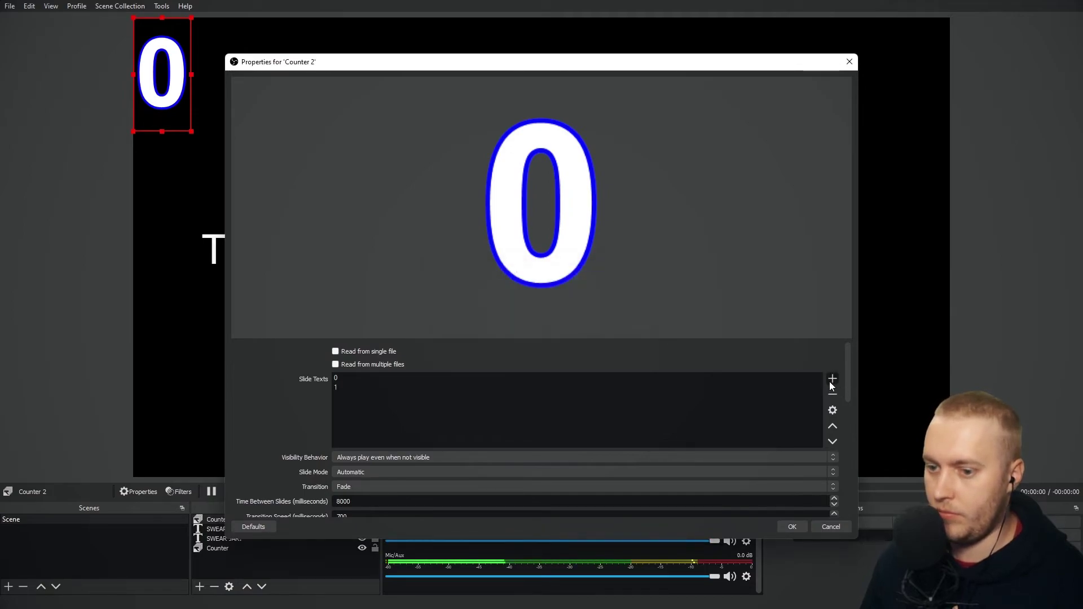
pyautogui.click(832, 378)
pyautogui.write('2')
pyautogui.press('Return')
# Add slide texts 3, 4 and 5
pyautogui.click(833, 378)
pyautogui.write('3')
pyautogui.click(519, 315)
pyautogui.click(833, 379)
pyautogui.write('4')
pyautogui.click(527, 316)
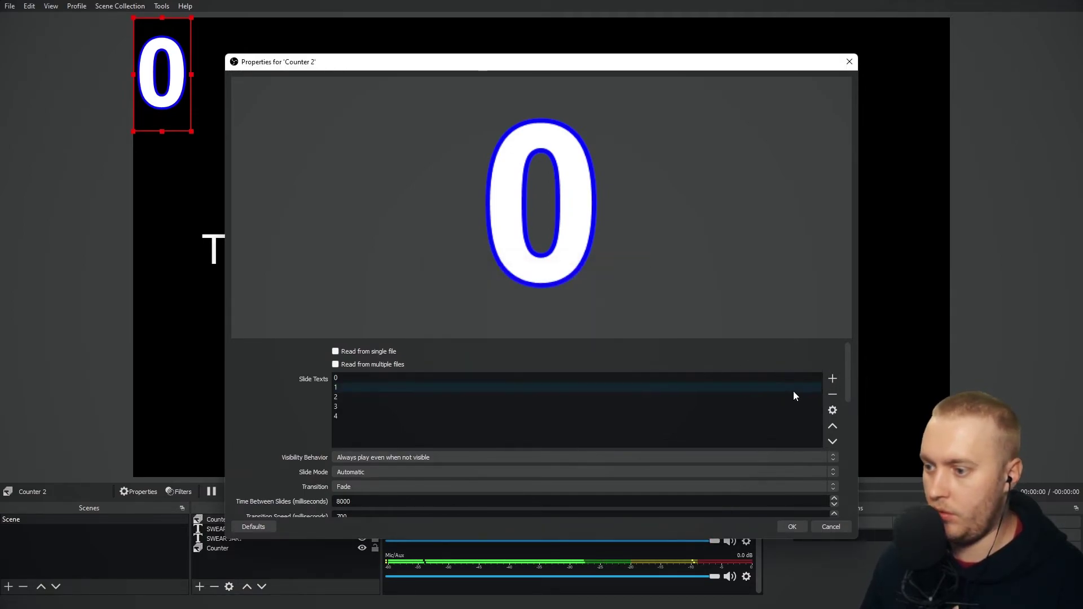
pyautogui.click(833, 378)
pyautogui.write('5')
pyautogui.click(519, 315)
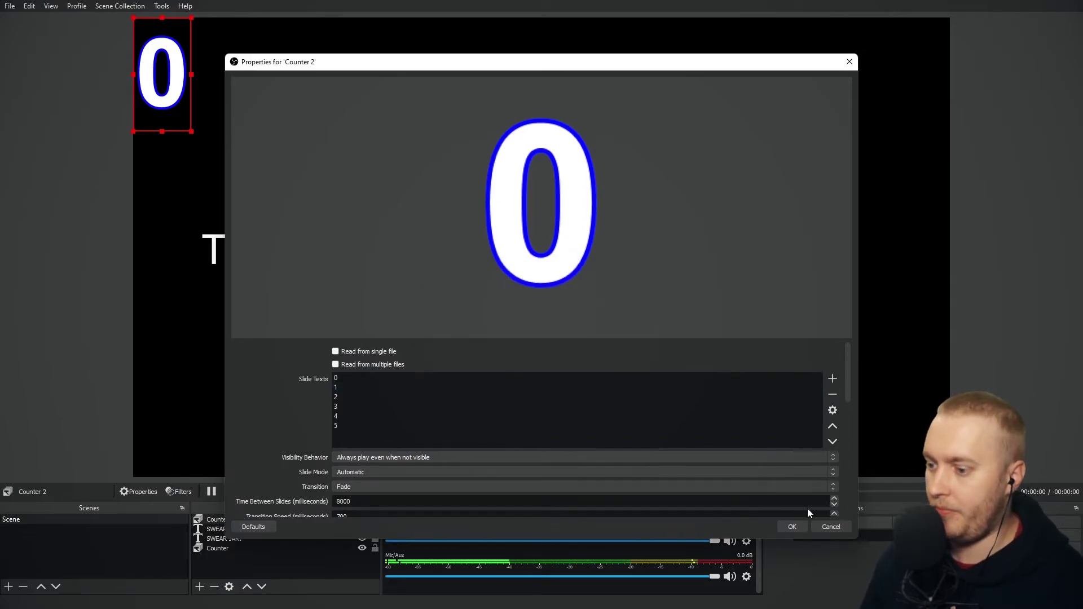
# Place the shrunk blue 0 counter beside TEAM A and shift the 4 and TEAM B left
pyautogui.click(792, 526)
pyautogui.moveTo(180, 93); pyautogui.dragTo(405, 237)
pyautogui.moveTo(425, 165); pyautogui.dragTo(392, 244)
pyautogui.moveTo(623, 265); pyautogui.dragTo(484, 256)
pyautogui.moveTo(720, 251); pyautogui.dragTo(565, 250)
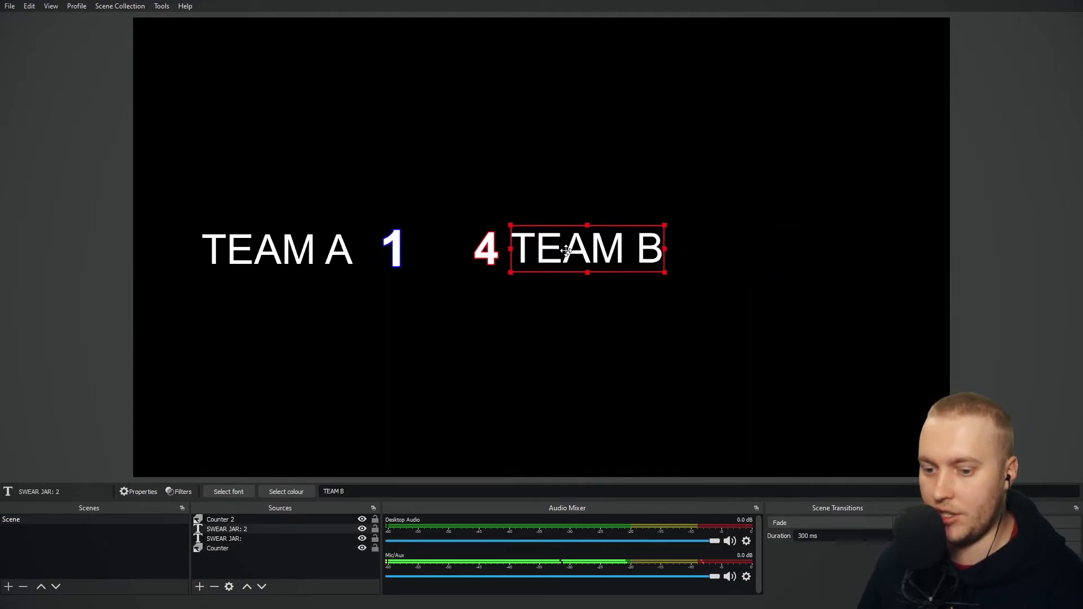
# Set Counter 2's Slide Mode to Manual (Use hotkeys)
pyautogui.doubleClick(232, 518)
pyautogui.scroll(-3, 282, 448)
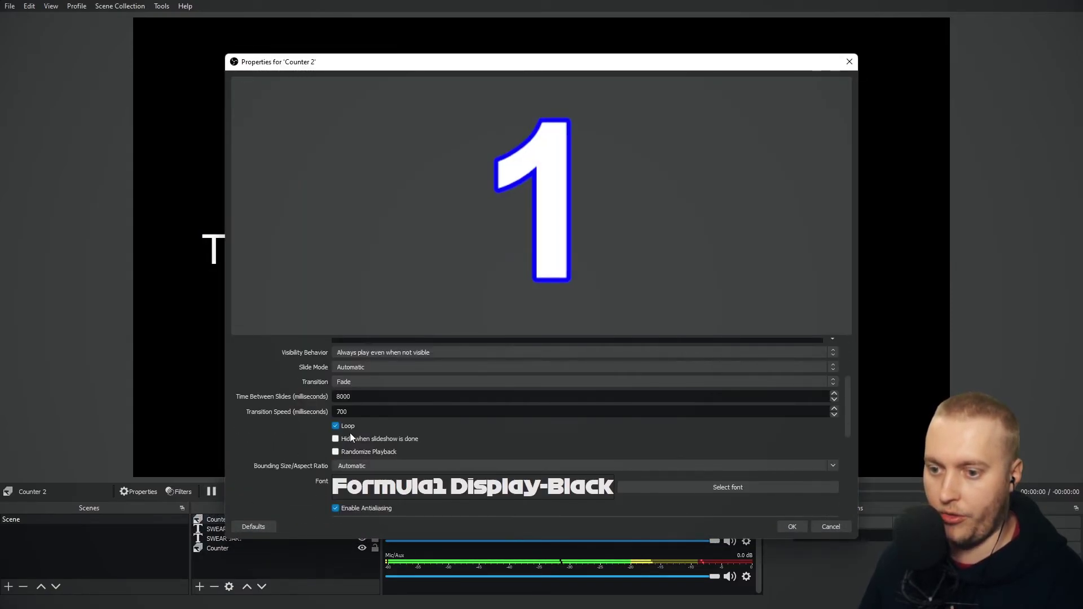
pyautogui.click(348, 368)
pyautogui.click(361, 384)
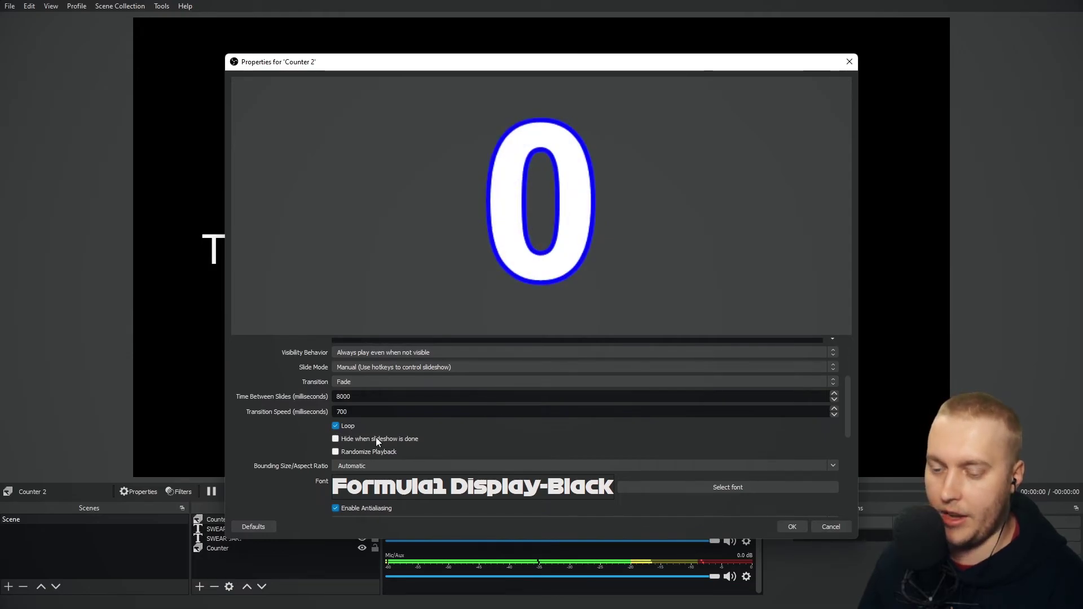
pyautogui.click(790, 526)
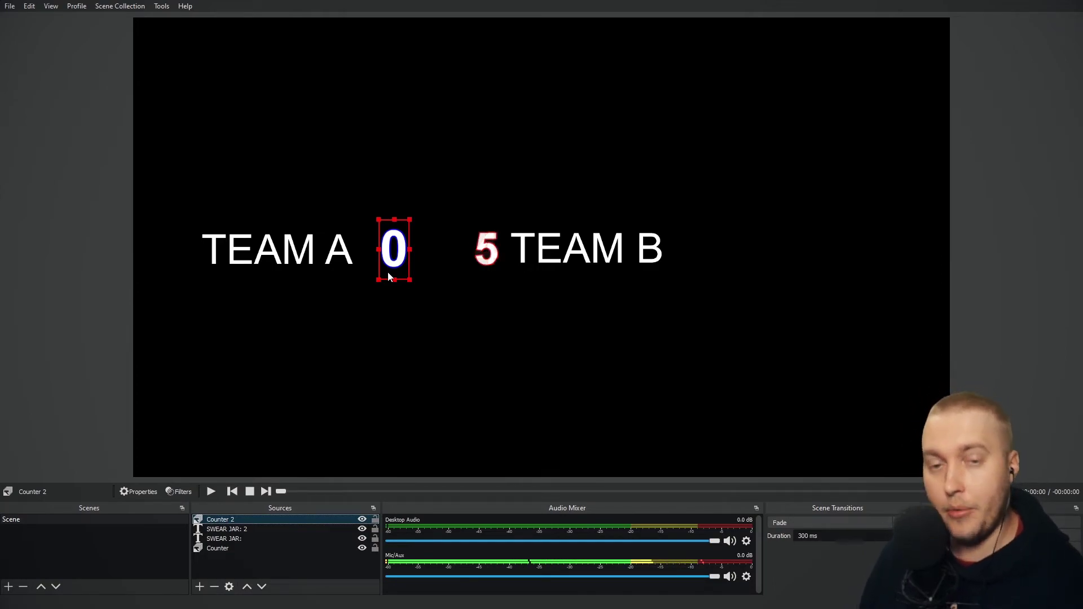
# Lower Team B's score to 1 with the previous-slide hotkey and nudge Team A's counter left
pyautogui.press('-')
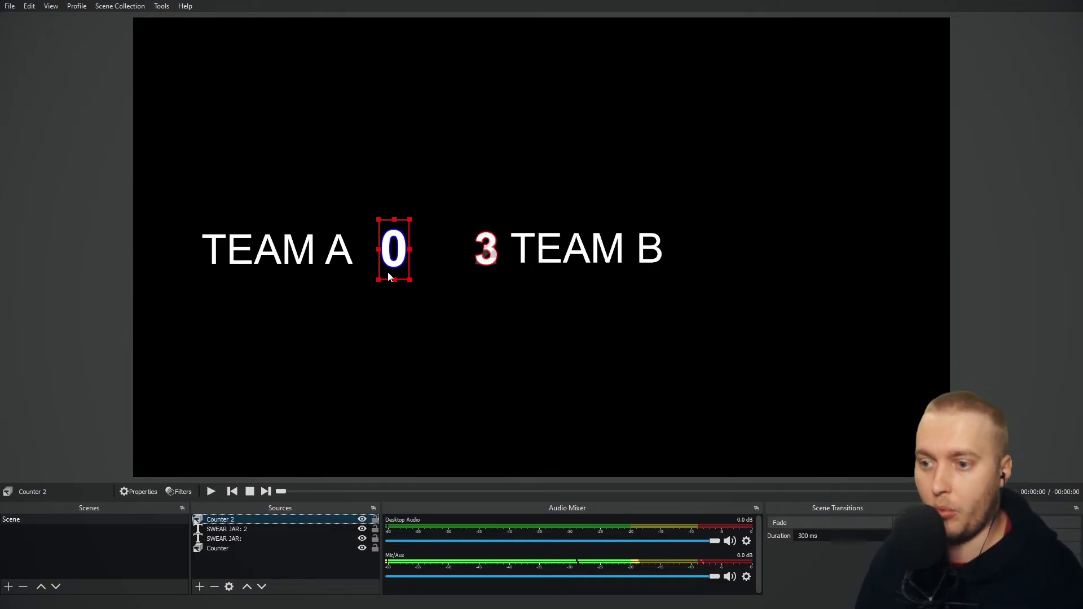
pyautogui.press('-')
pyautogui.press('-')
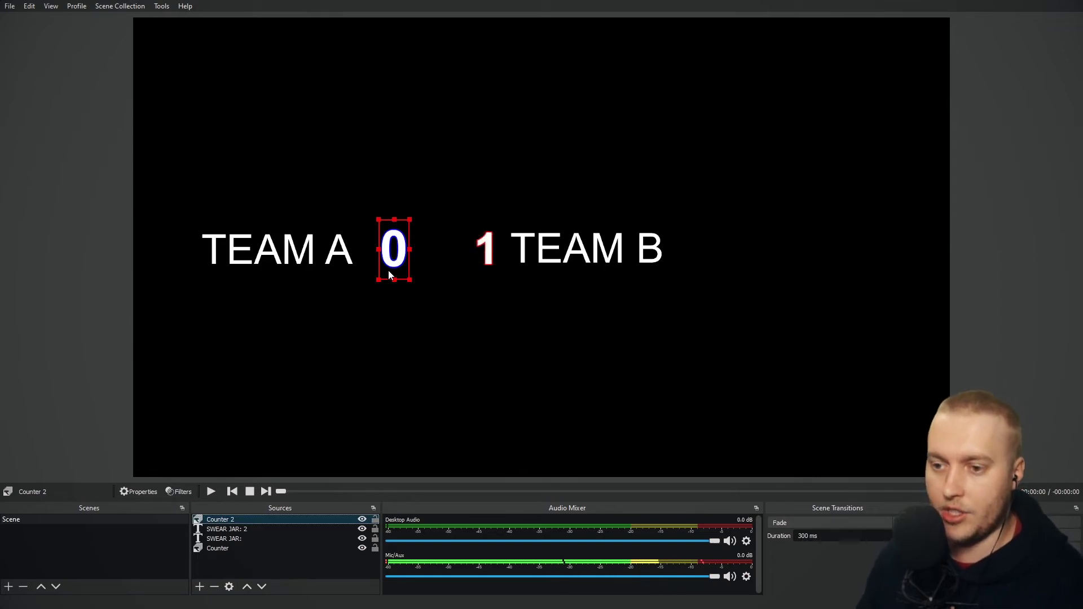
pyautogui.moveTo(389, 259); pyautogui.dragTo(380, 262)
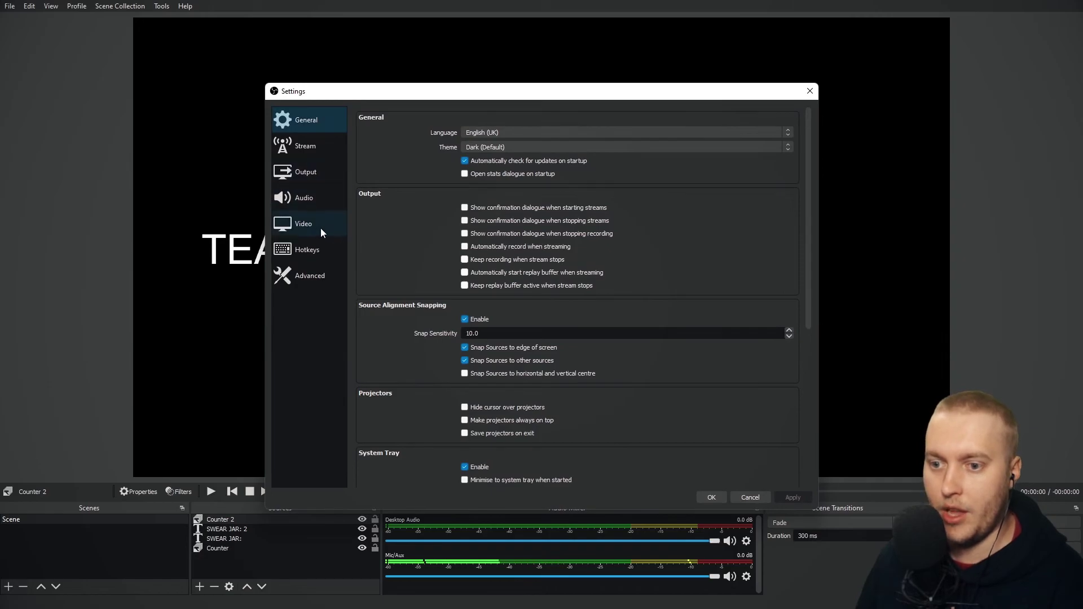
# Assign Counter 2's Next Slide hotkey Ctrl+Right and Previous Slide hotkey Ctrl+Left, and apply
pyautogui.click(307, 257)
pyautogui.scroll(-10, 434, 388)
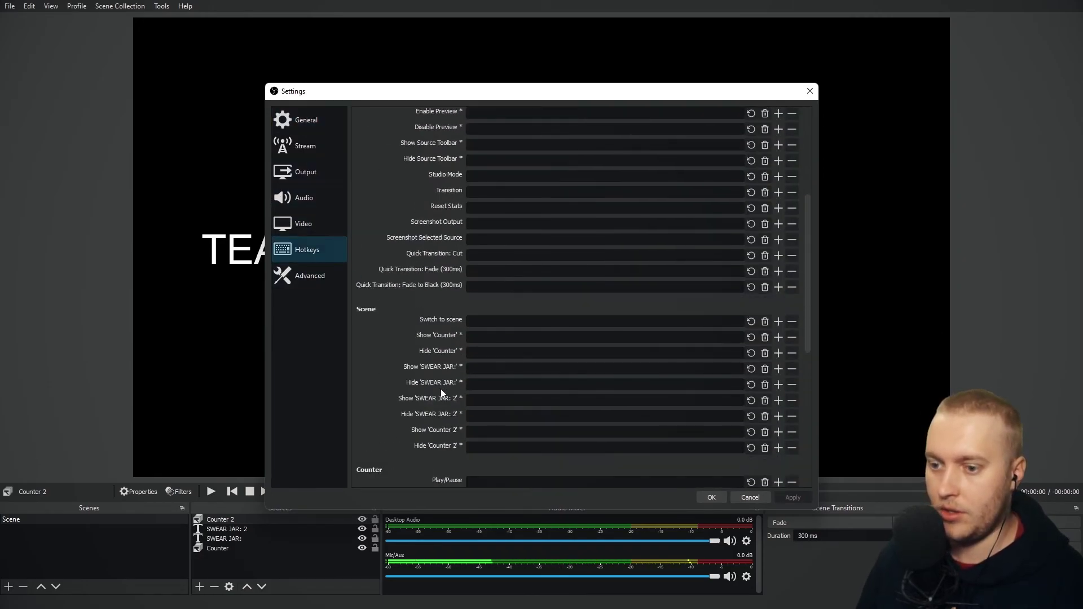
pyautogui.scroll(-2, 435, 392)
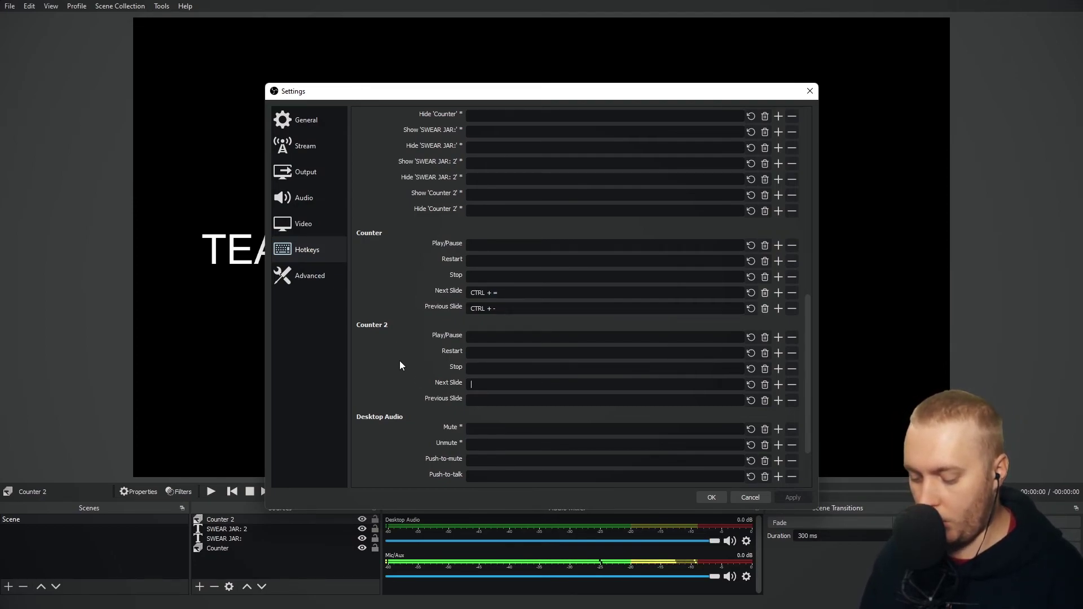
pyautogui.hotkey('ctrl', 'Right')
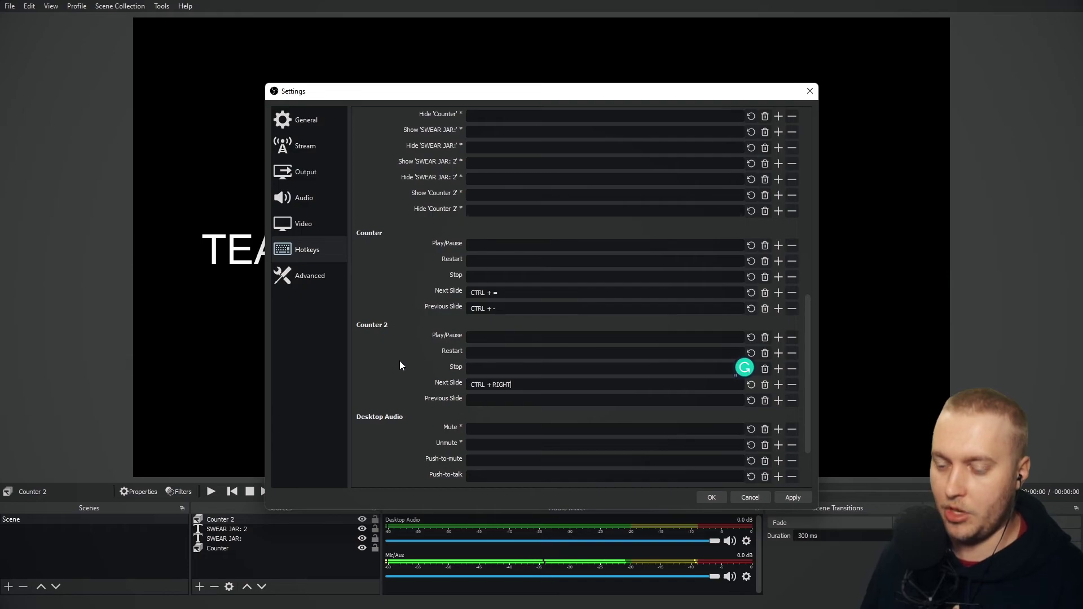
pyautogui.click(483, 399)
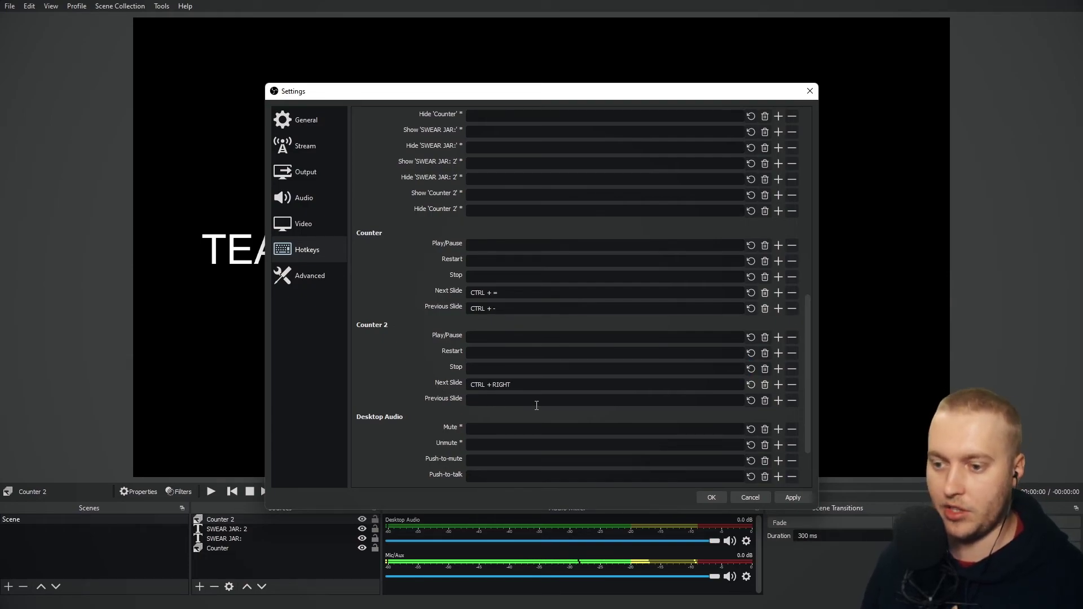
pyautogui.hotkey('ctrl', 'Left')
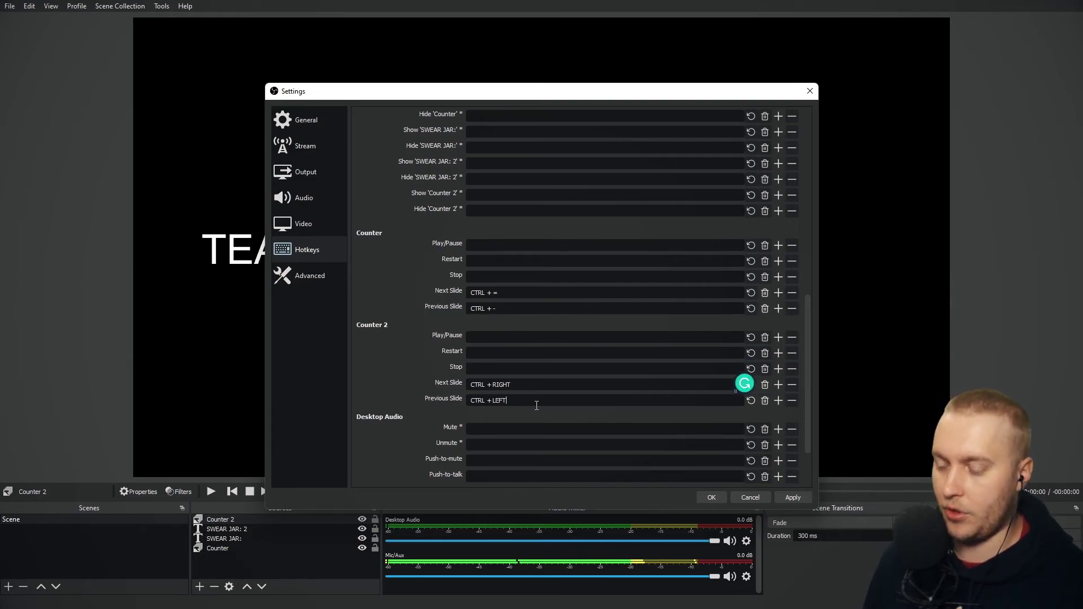
pyautogui.click(792, 497)
# Test Counter 2's Ctrl+Right and Ctrl+Left hotkeys, leaving Team A's score at 1
pyautogui.click(710, 497)
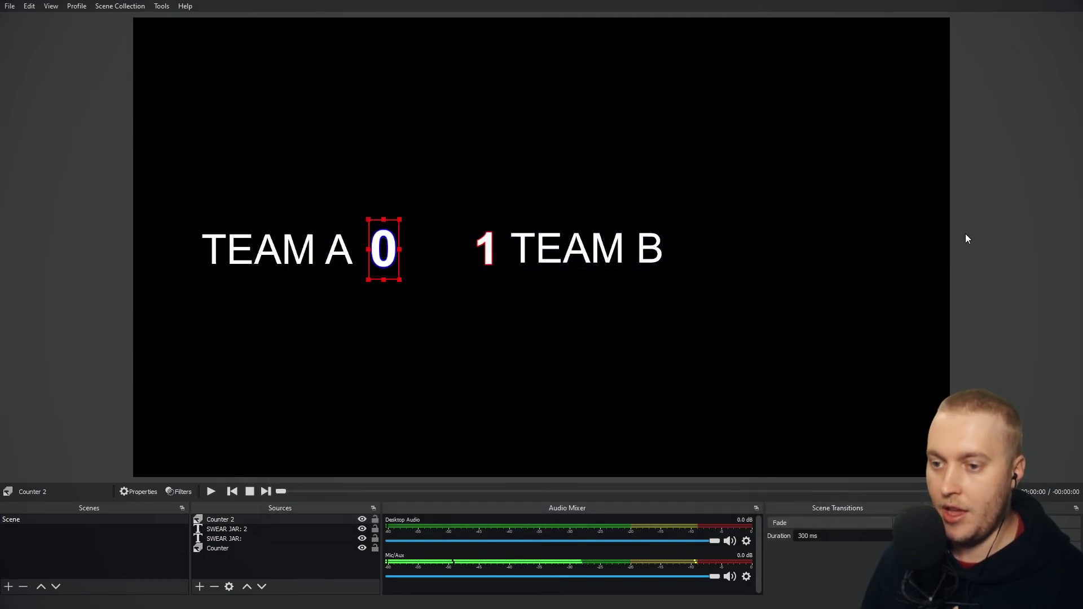
pyautogui.hotkey('ctrl', 'Right')
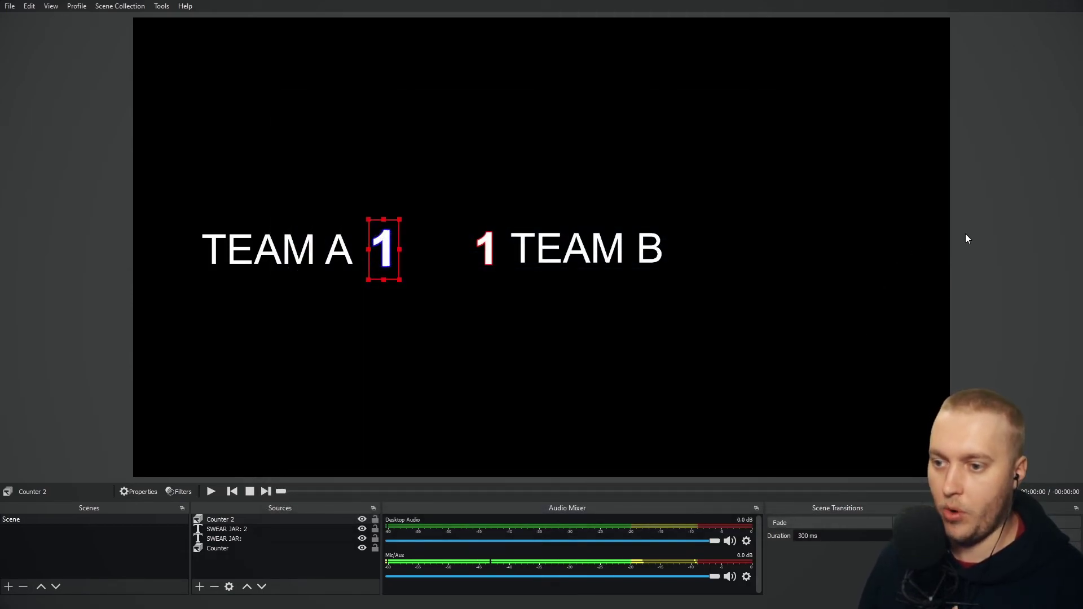
pyautogui.hotkey('ctrl', 'Right')
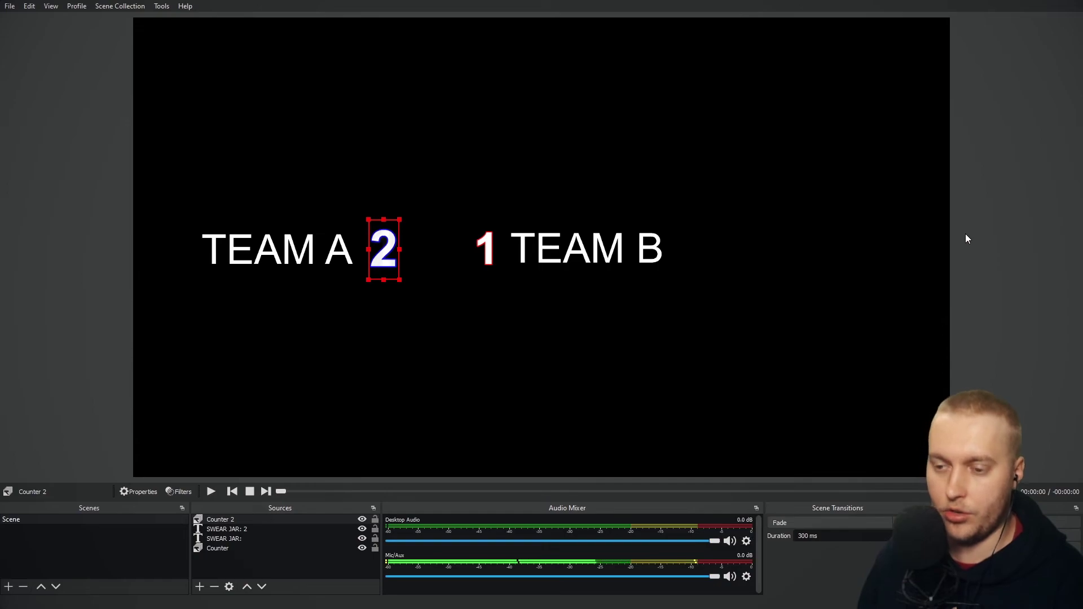
pyautogui.hotkey('ctrl', 'Left')
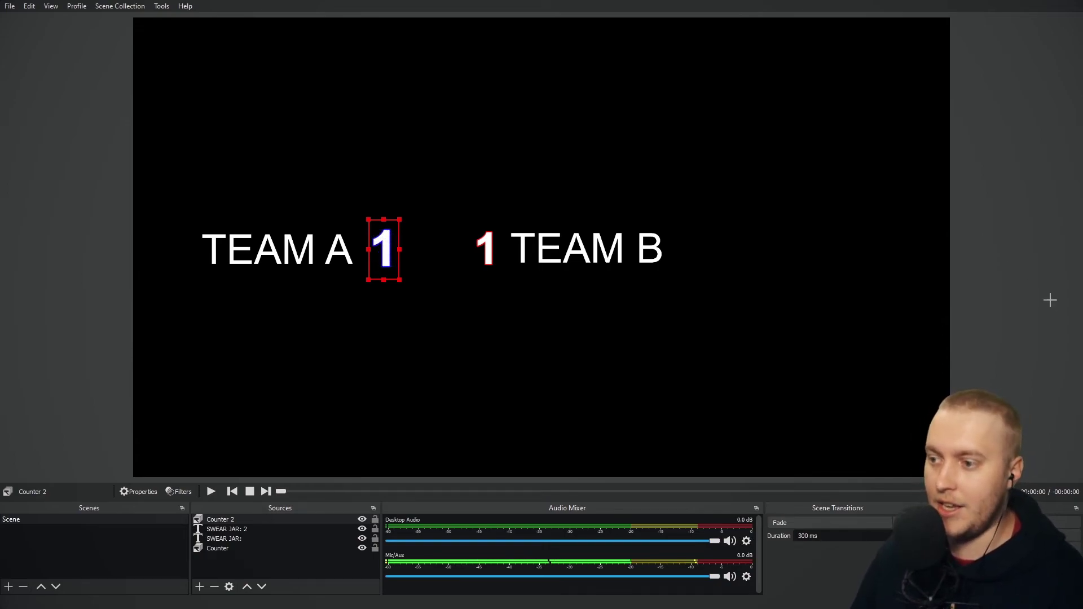
# Deselect Team A's counter and bring up the Sources add list
pyautogui.click(1049, 300)
pyautogui.click(389, 246)
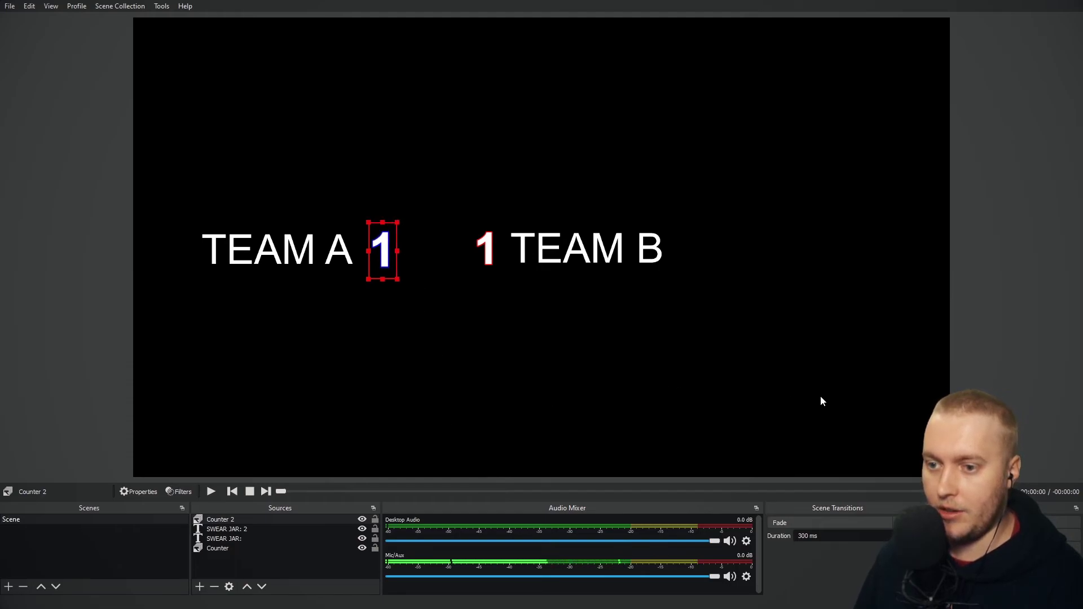
pyautogui.click(1048, 391)
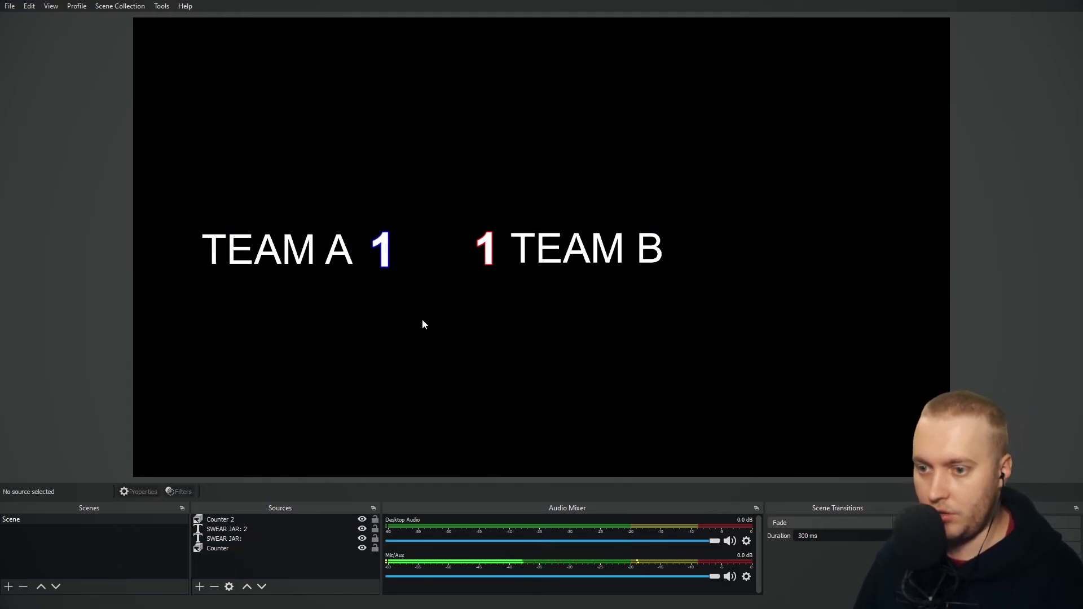
pyautogui.click(200, 586)
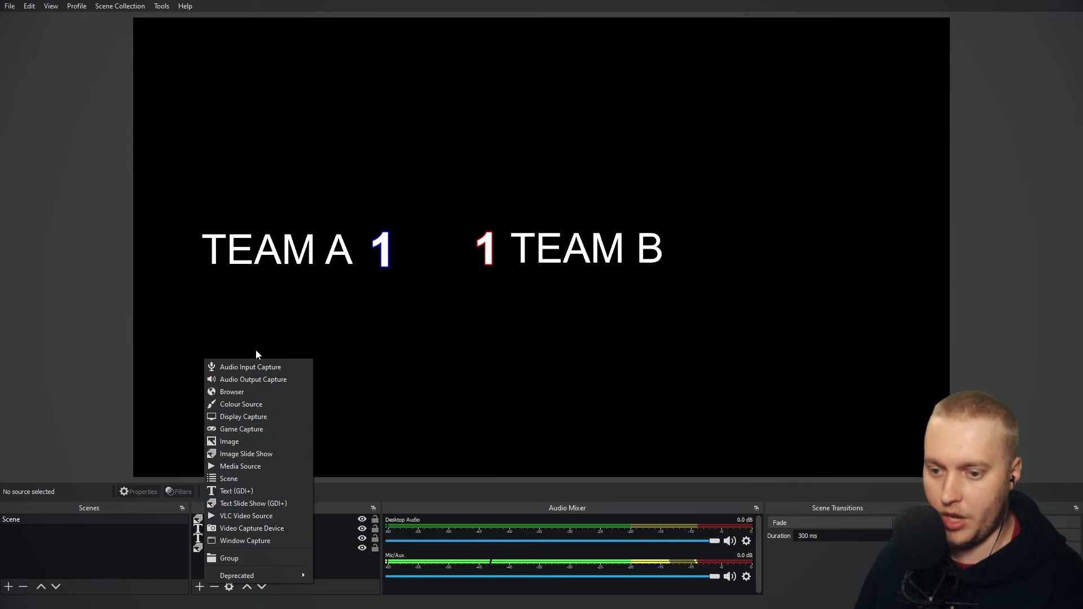
# Add a Colour Source set to dark navy #00007f
pyautogui.click(243, 403)
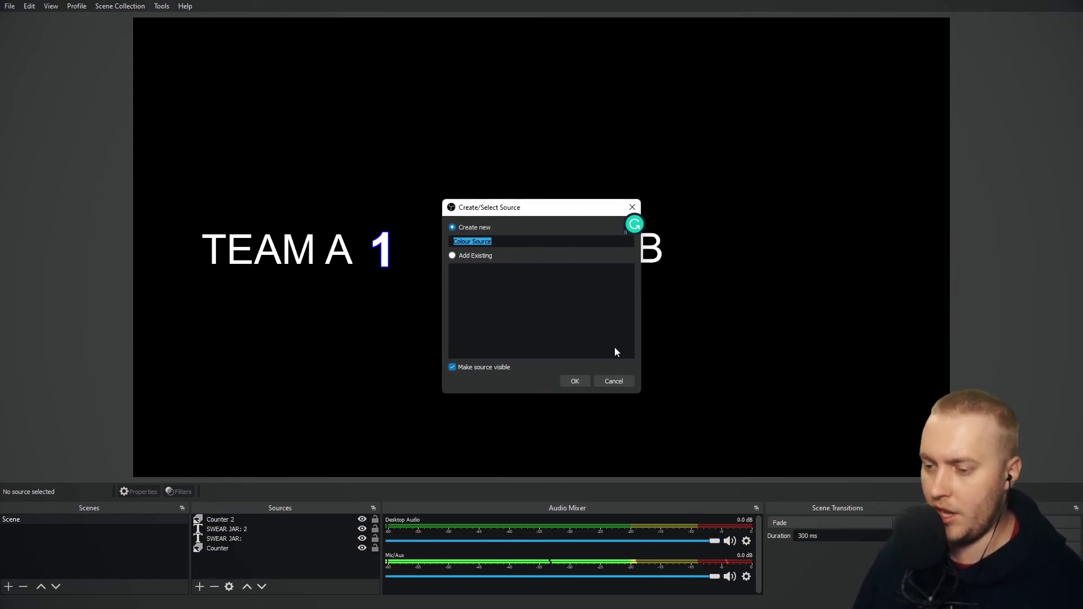
pyautogui.click(573, 380)
pyautogui.click(651, 443)
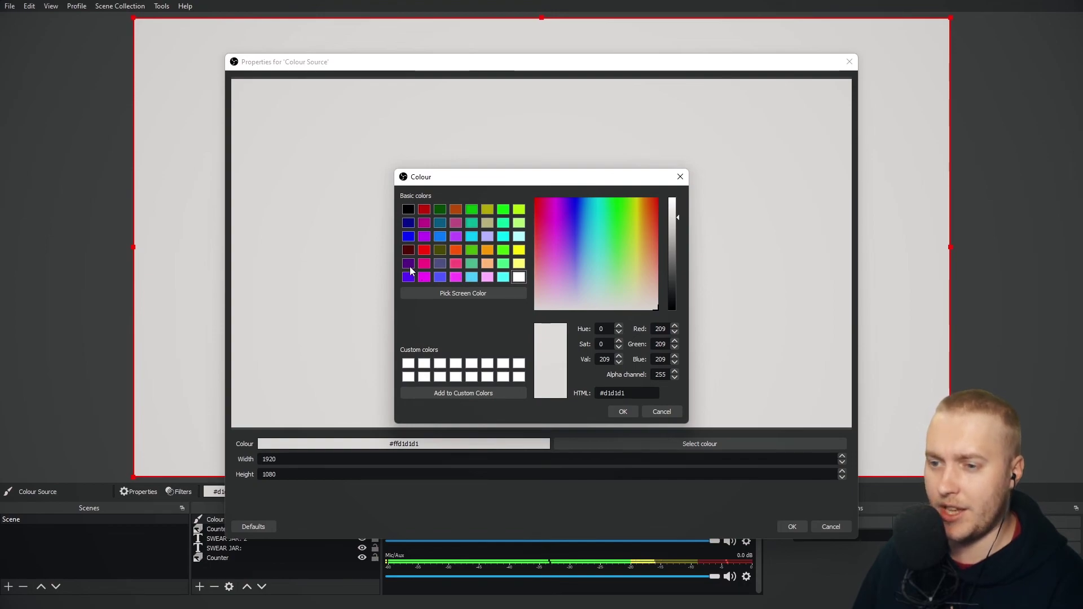
pyautogui.click(408, 223)
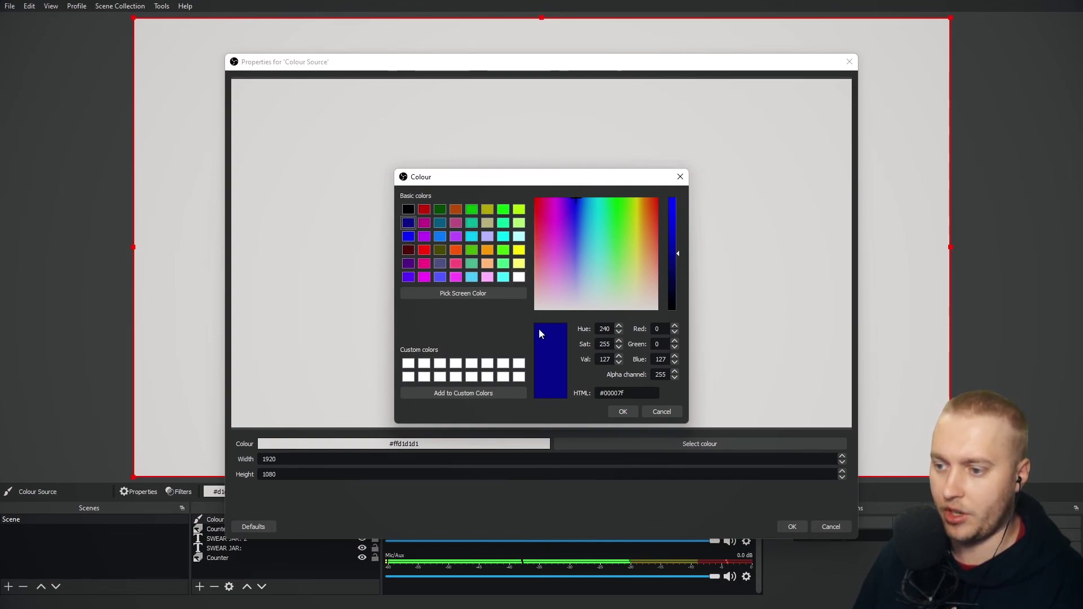
pyautogui.click(623, 412)
pyautogui.click(792, 526)
# Resize the navy source into a bar around TEAM A and TEAM B and send it behind them
pyautogui.moveTo(950, 19); pyautogui.dragTo(414, 340)
pyautogui.moveTo(358, 407); pyautogui.dragTo(359, 250)
pyautogui.moveTo(532, 232)
pyautogui.mouseDown()
pyautogui.moveTo(672, 232)
pyautogui.moveTo(515, 235)
pyautogui.mouseUp()
pyautogui.moveTo(223, 519); pyautogui.dragTo(224, 561)
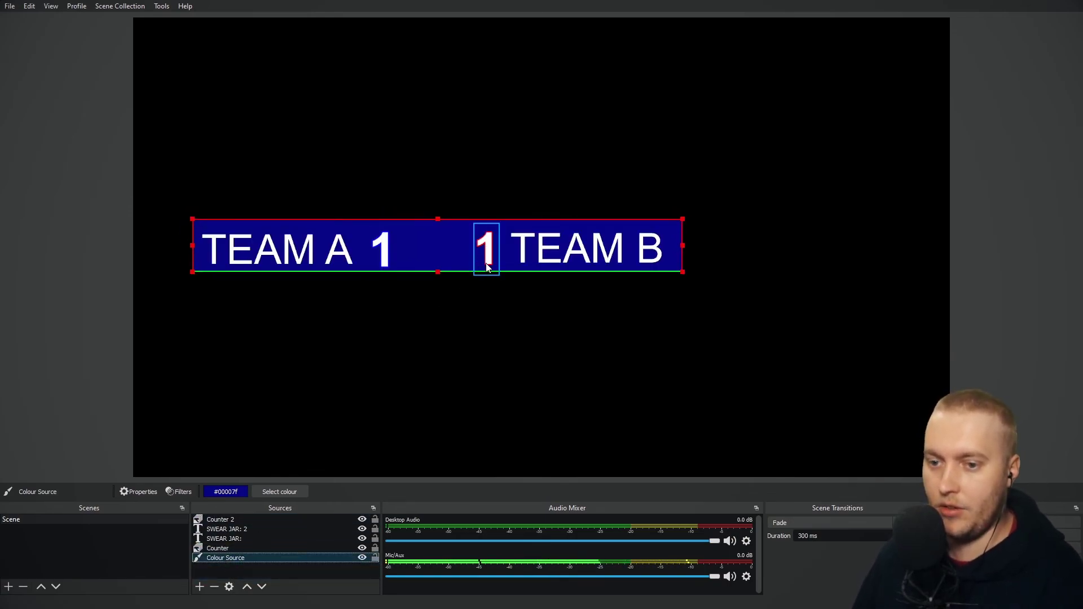
pyautogui.moveTo(424, 241); pyautogui.dragTo(426, 245)
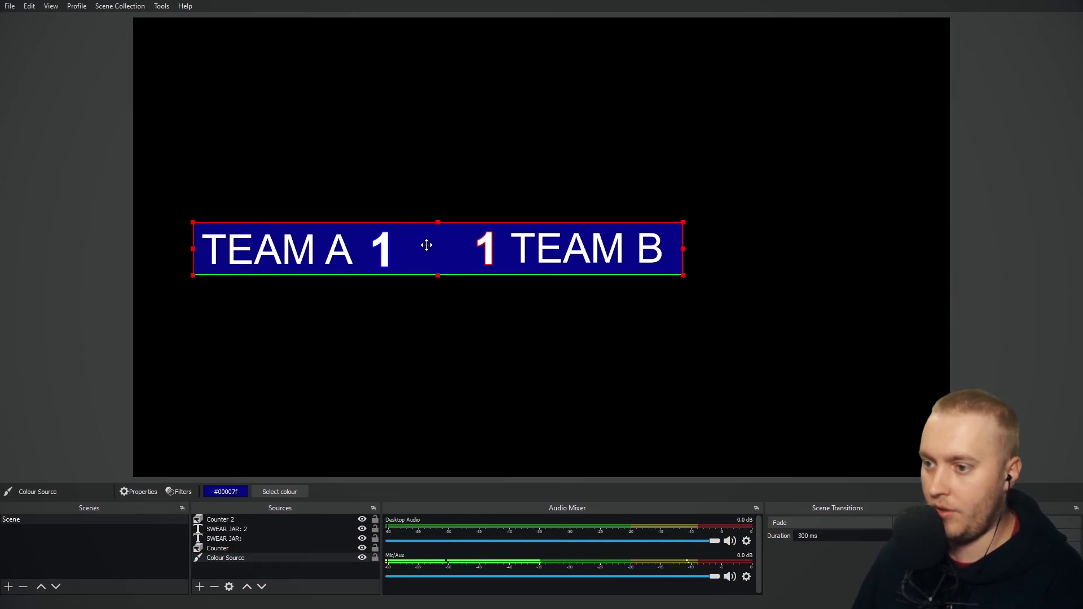
# Deselect the colour bar, then select and deselect Team B's counter so nothing stays selected
pyautogui.click(1017, 305)
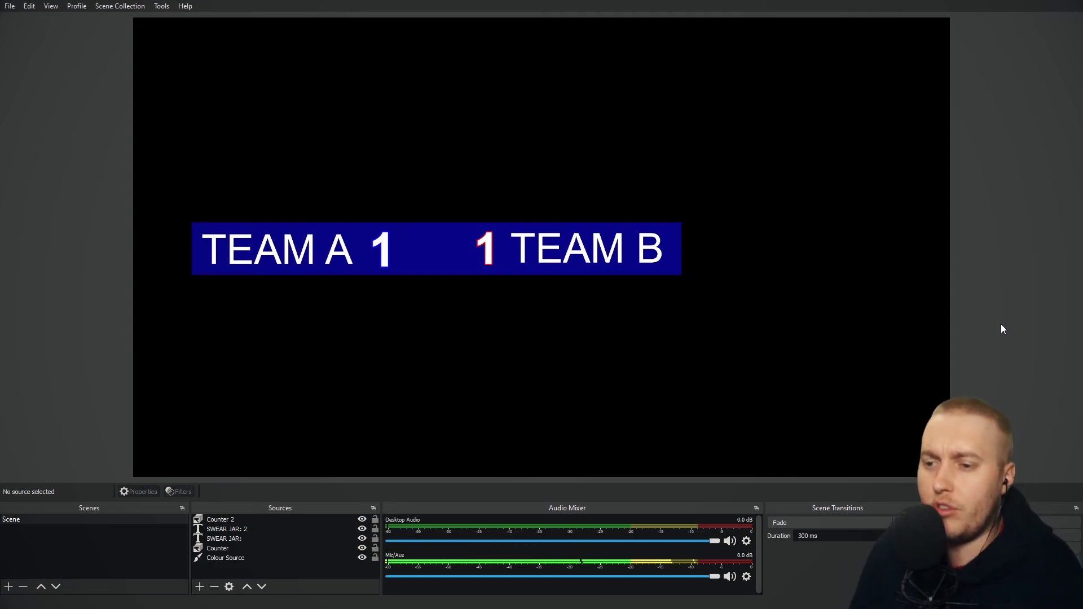
pyautogui.click(486, 256)
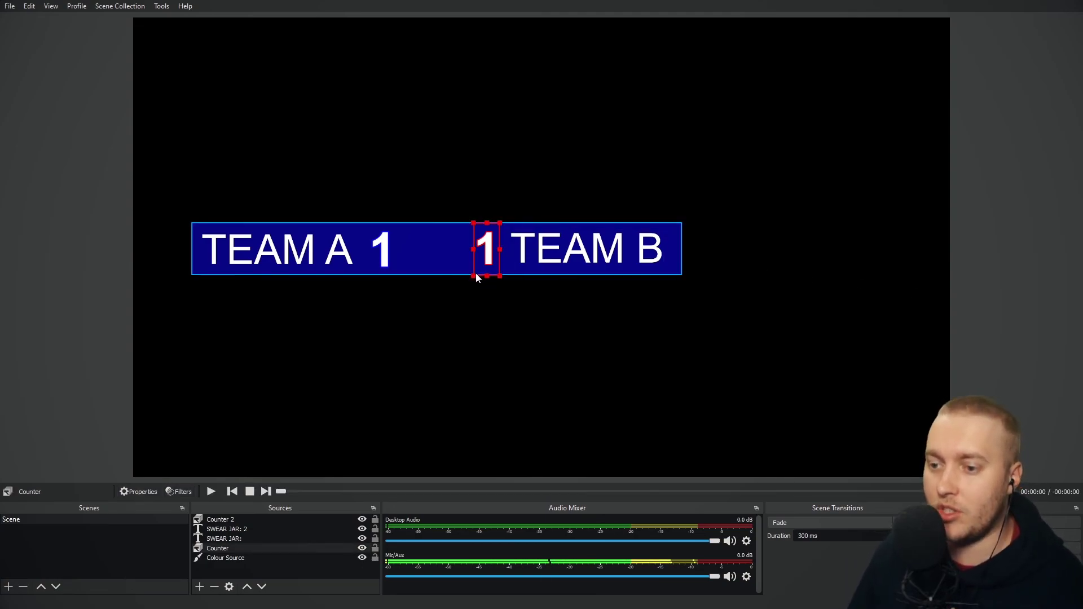
pyautogui.click(993, 317)
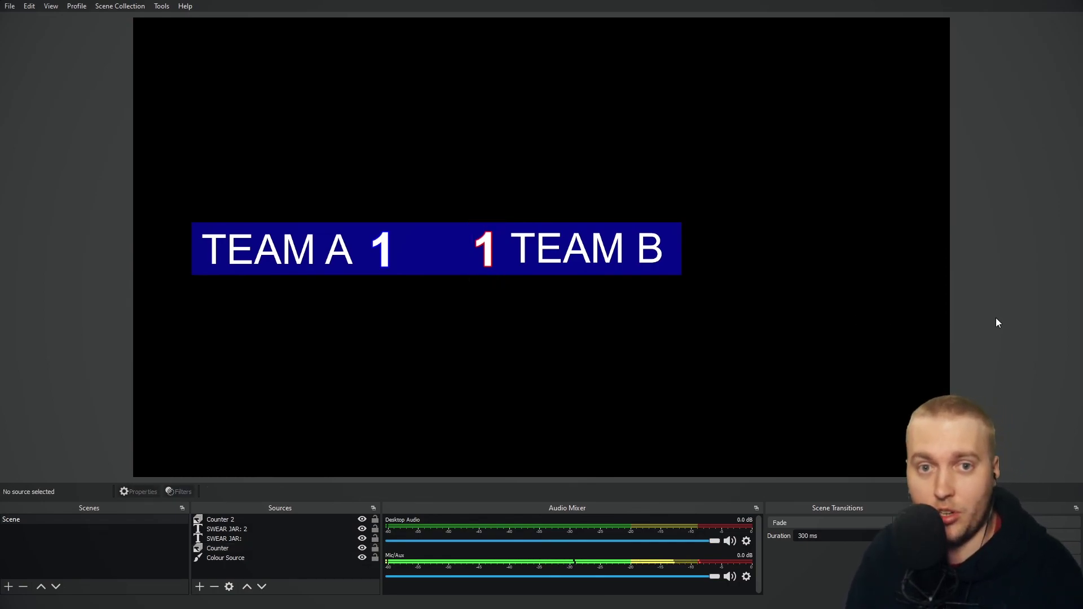
# Step the scores up and down with F1/F2 for Team B and F3/F4 for Team A, ending at Team A 1, Team B 2
pyautogui.press('F2')
pyautogui.press('F2')
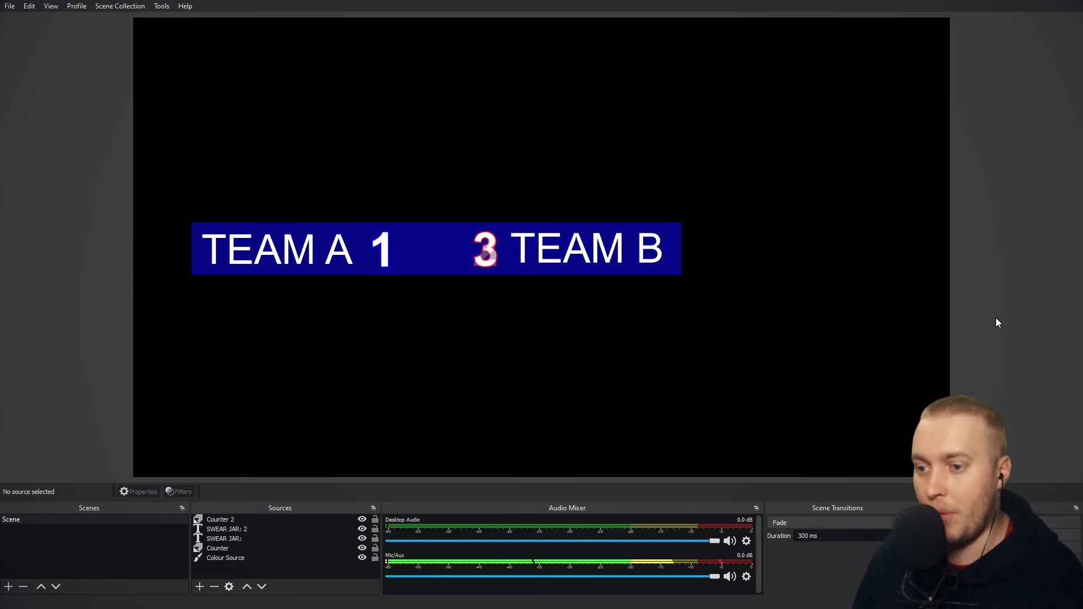
pyautogui.press('F1')
pyautogui.press('F1')
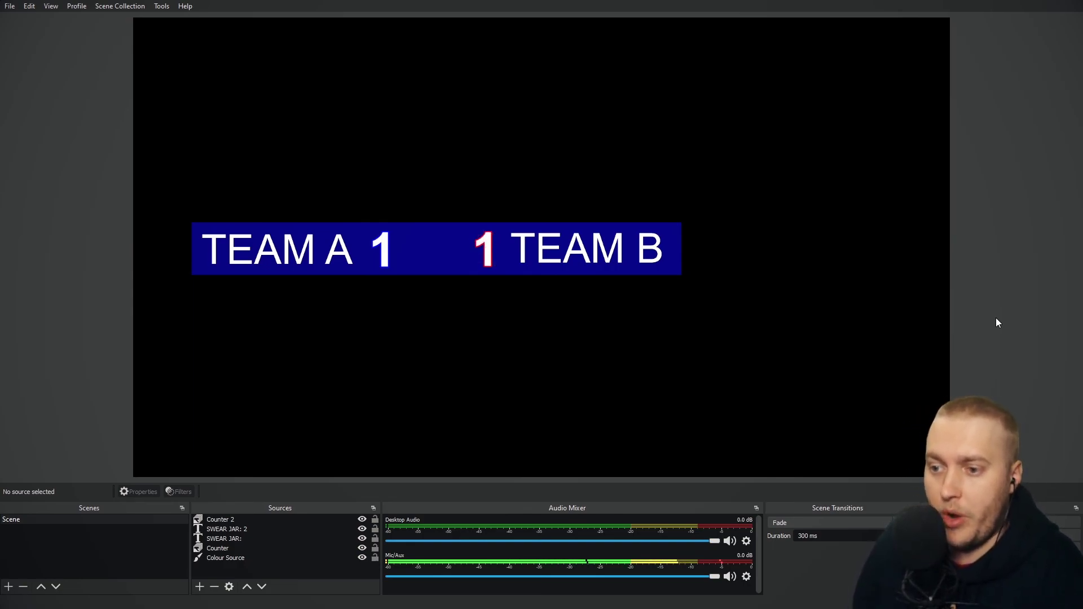
pyautogui.press('F2')
pyautogui.press('F4')
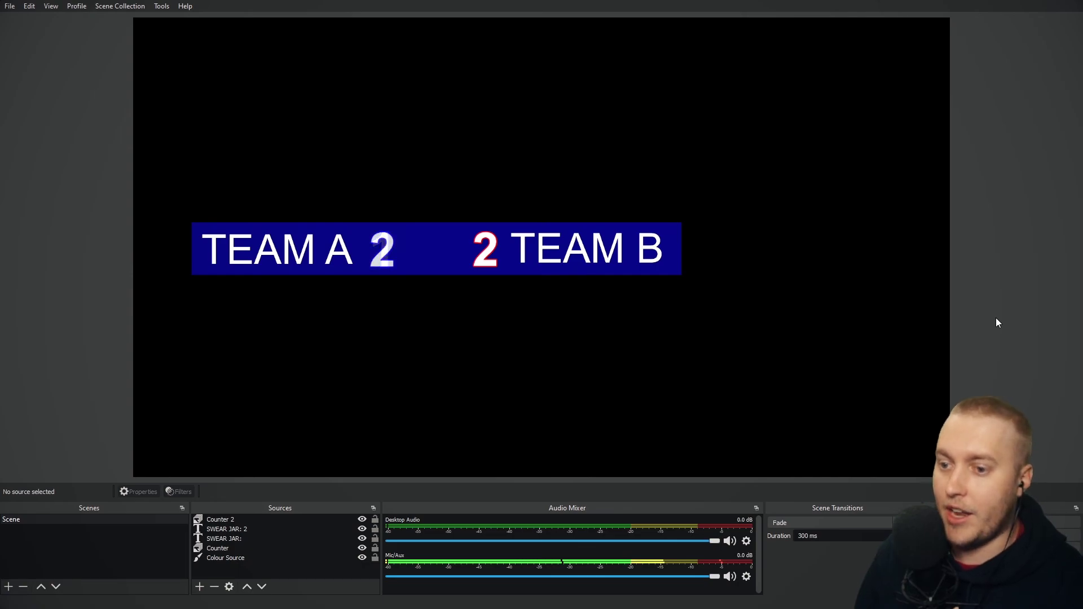
pyautogui.press('F4')
pyautogui.press('F3')
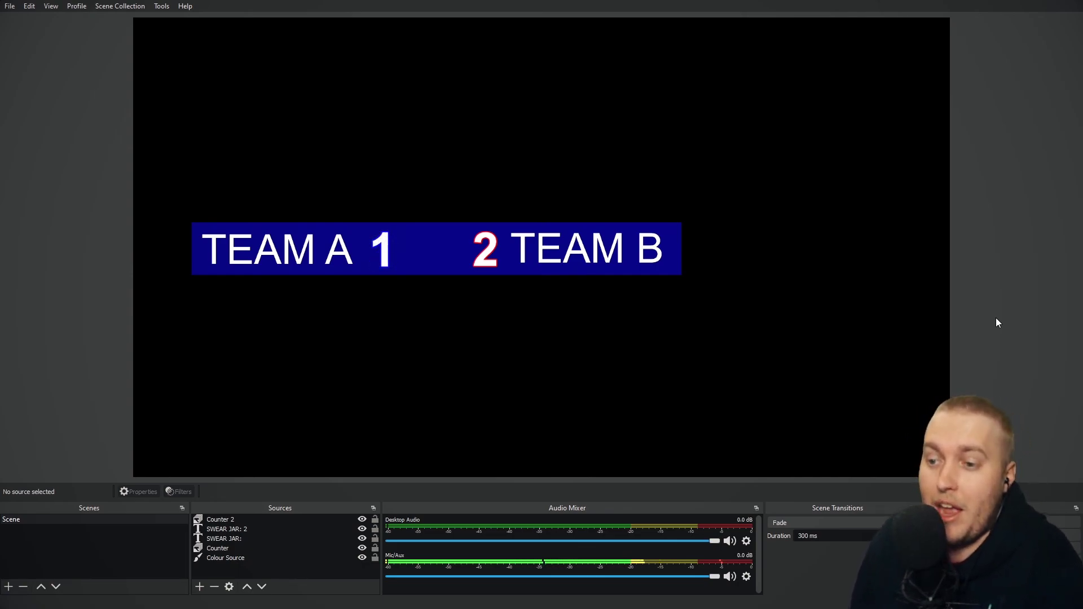